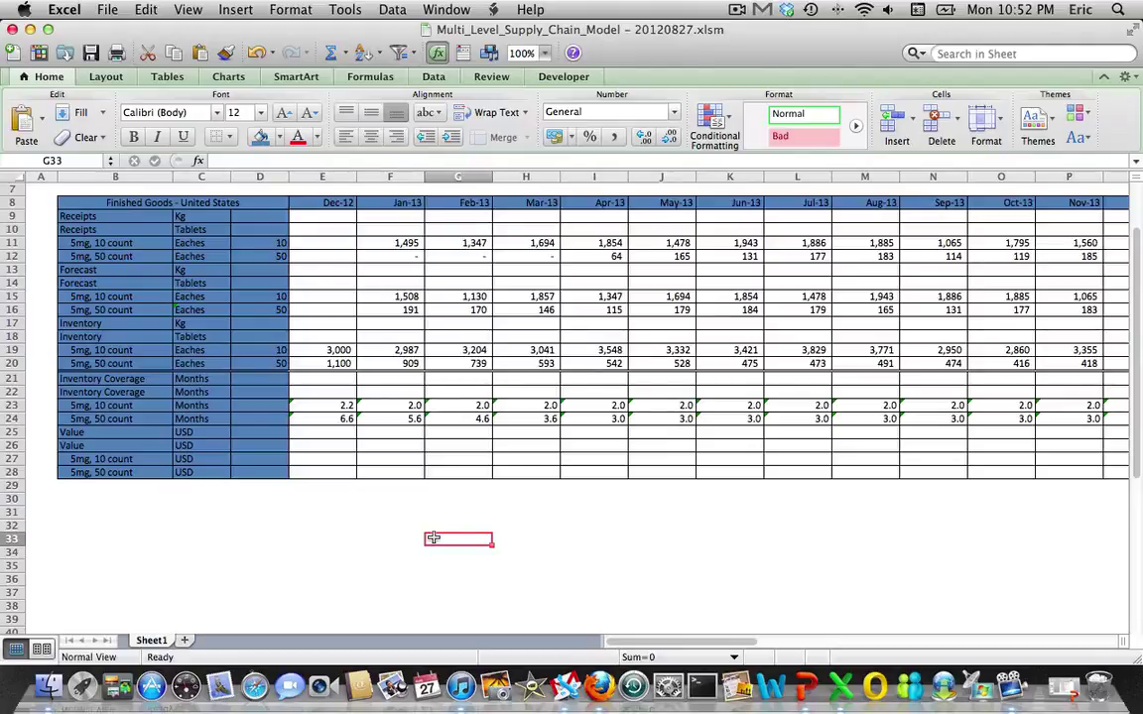
Step: Merge B34:C34 and enter the heading 'Model Parameters'
{"action": "key", "text": "Left"}
{"action": "key", "text": "Left"}
{"action": "key", "text": "Left"}
{"action": "key", "text": "Left"}
{"action": "key", "text": "Left"}
{"action": "key", "text": "Left"}
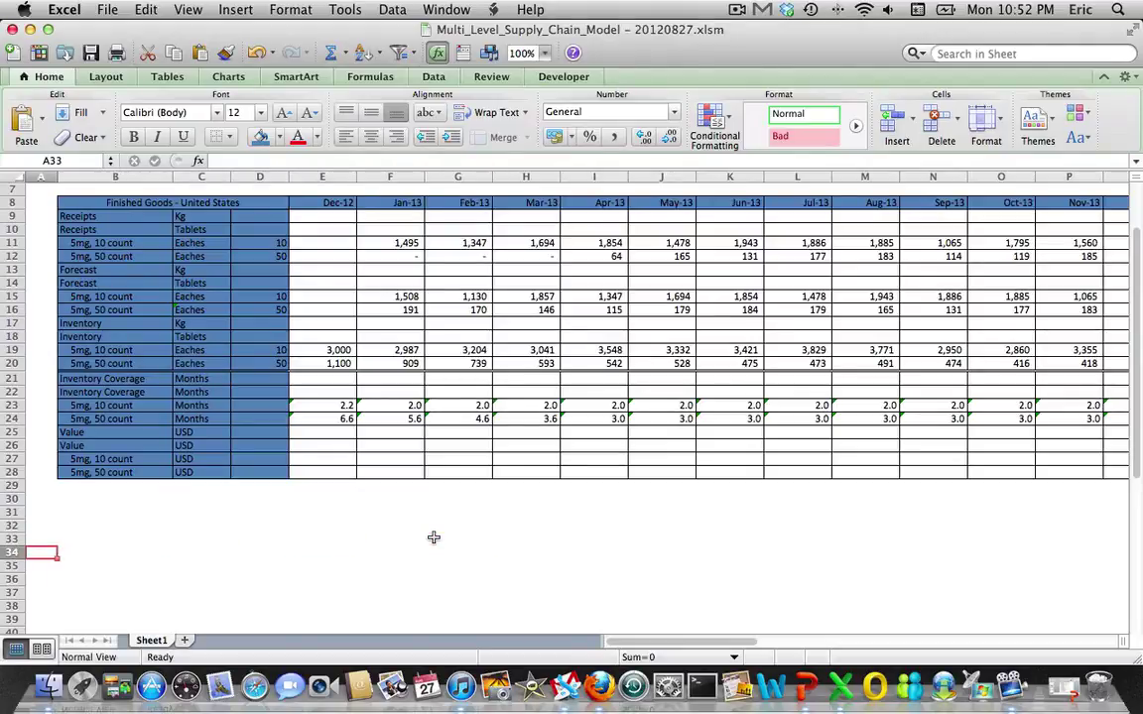
{"action": "key", "text": "Down"}
{"action": "key", "text": "Right"}
{"action": "key", "text": "shift+Right"}
{"action": "key", "text": "shift+Right"}
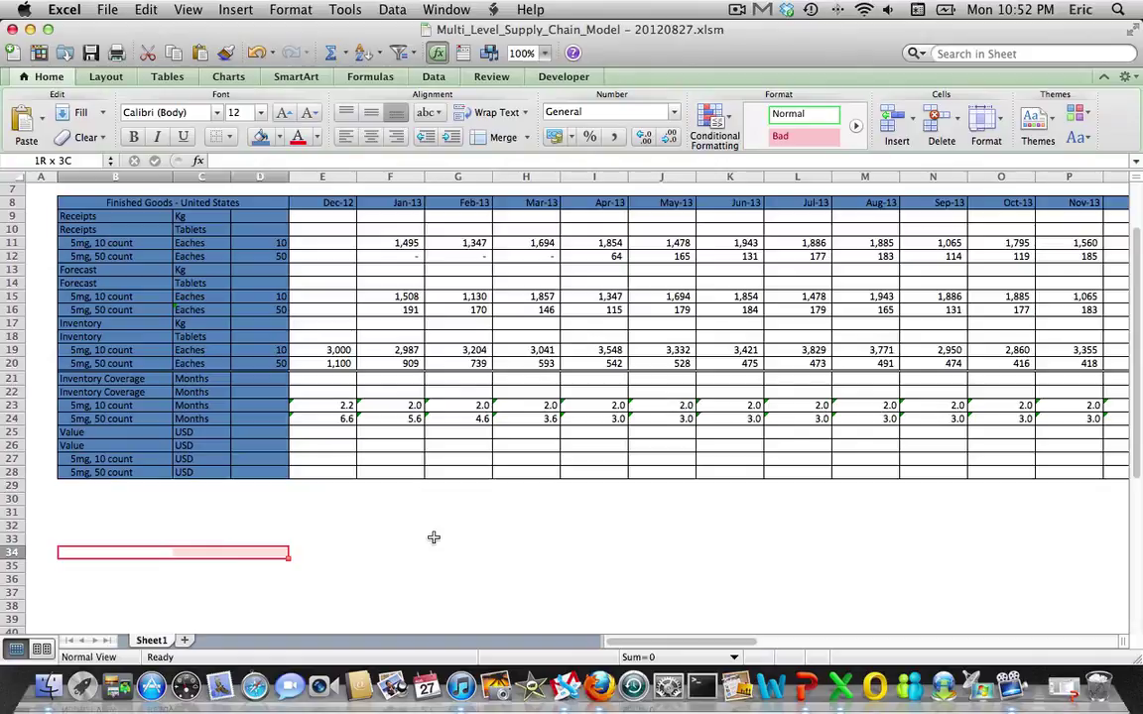
{"action": "key", "text": "shift+Left"}
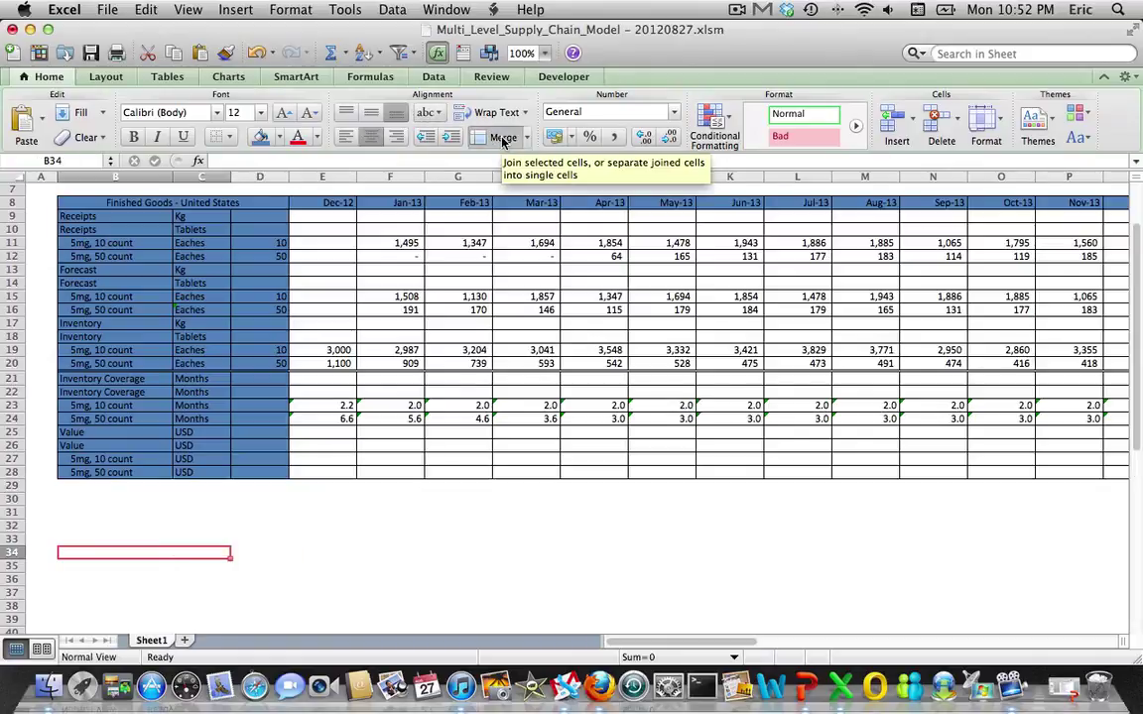
{"action": "type", "text": "Mode"}
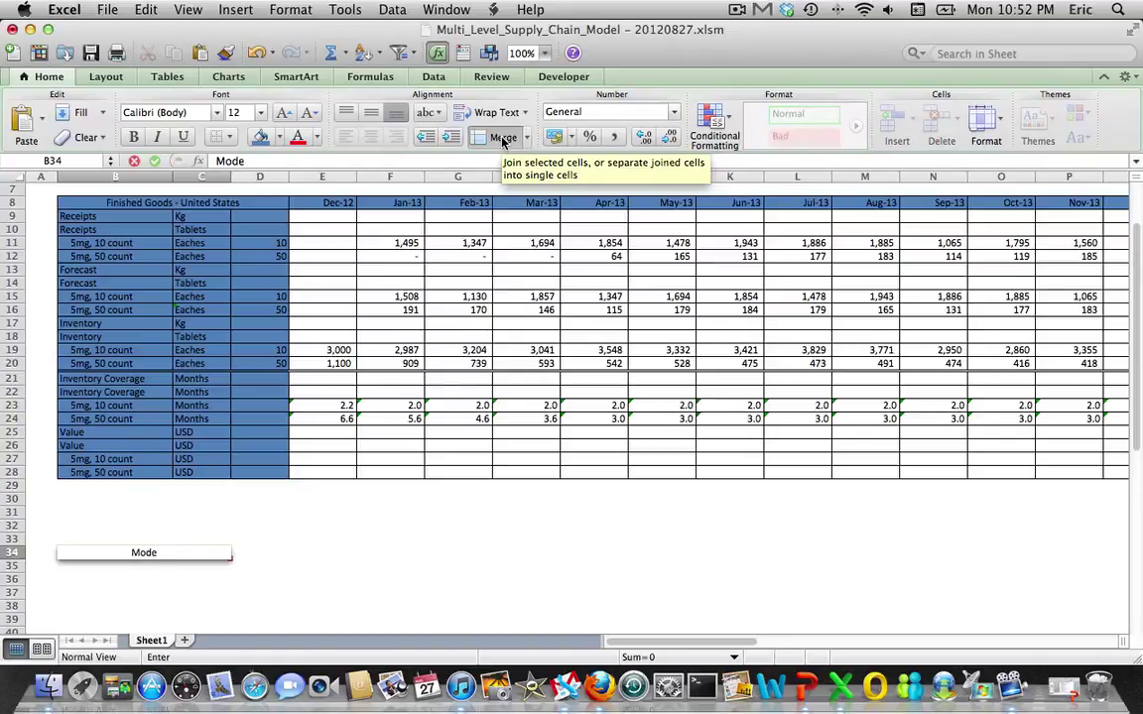
{"action": "type", "text": "l Parameters"}
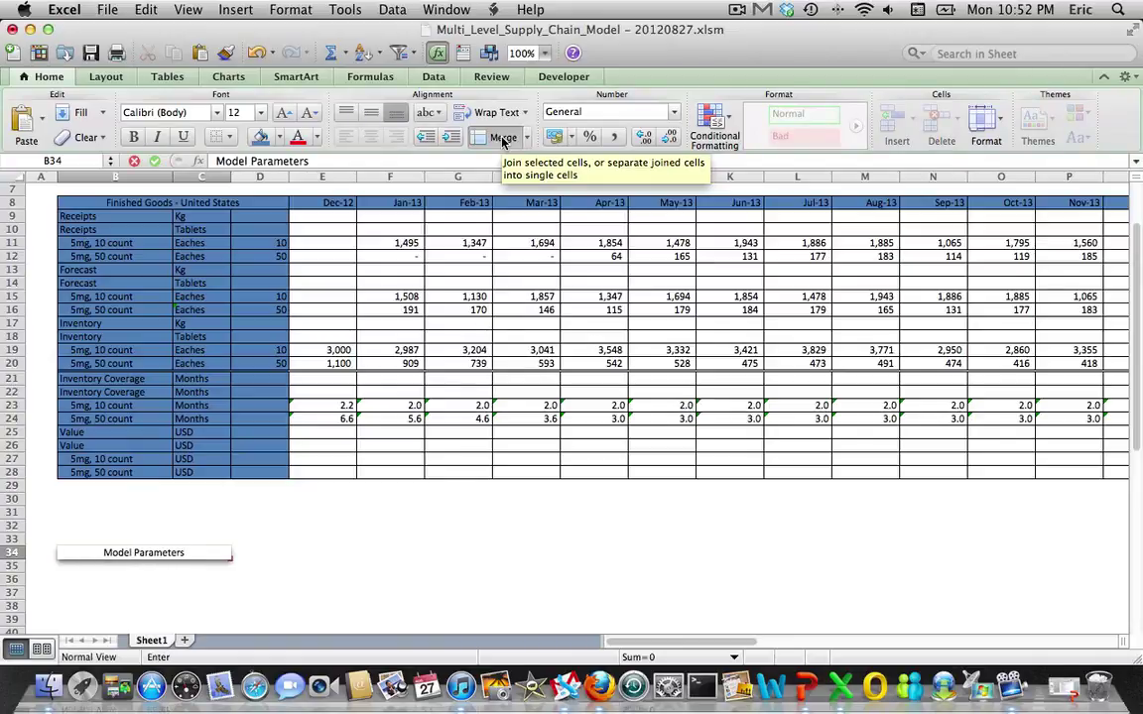
{"action": "key", "text": "Return"}
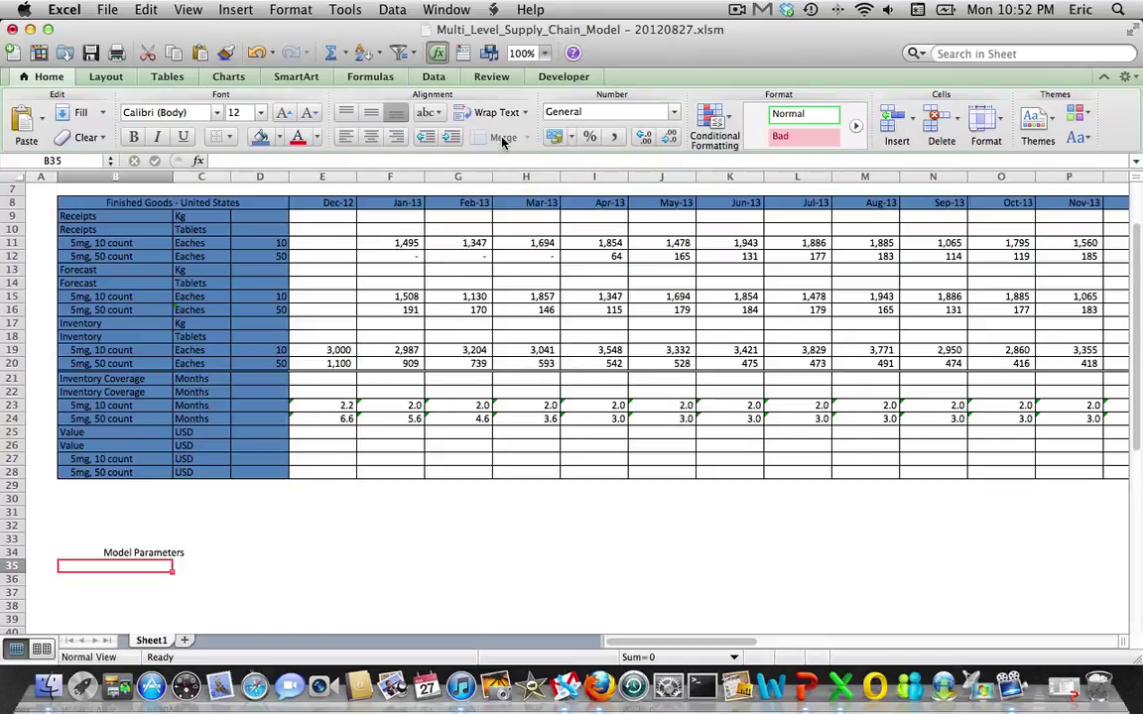
Step: Label B35:B36 'US 5mg, 10 count Standard Cost (USD)' and 'US 5mg, 50 count Standard Cost (USD)', widening column B
{"action": "type", "text": "US 5mg,"}
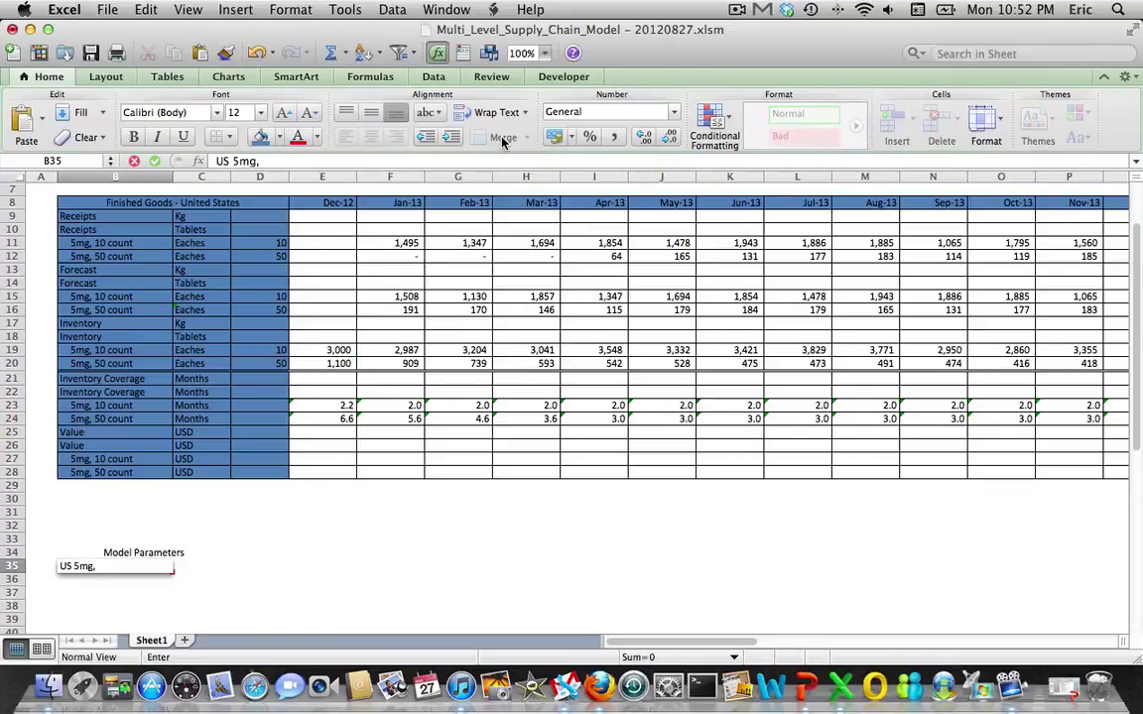
{"action": "type", "text": " 10 count S"}
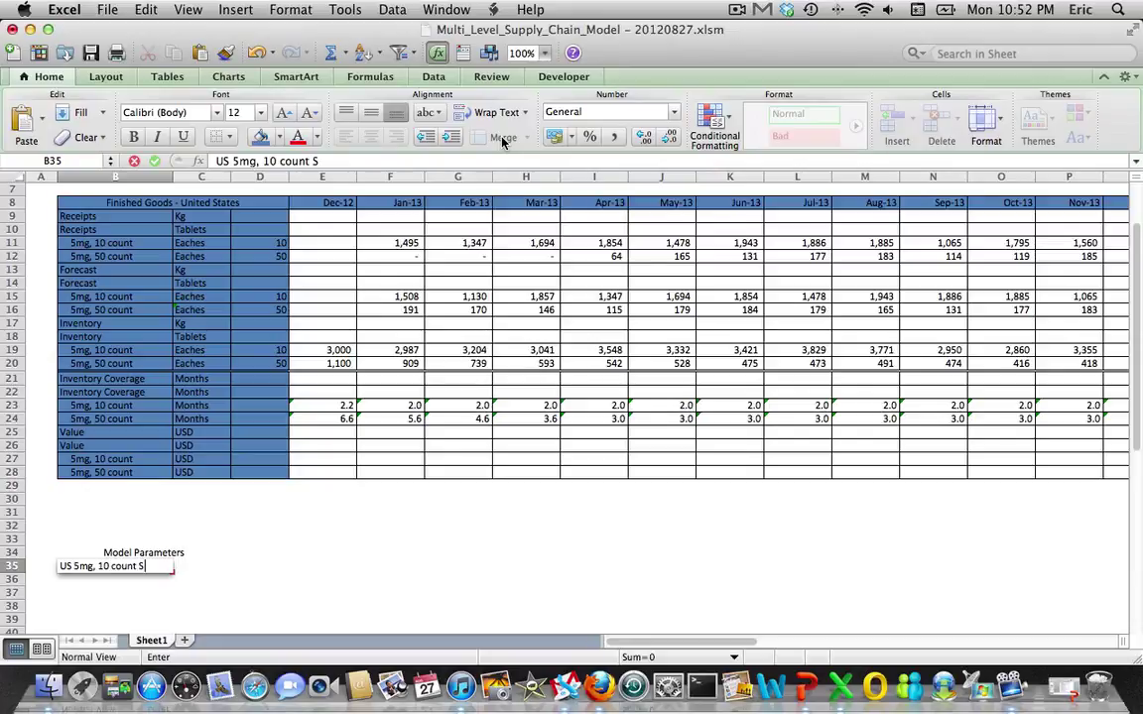
{"action": "type", "text": "tandard Cost"}
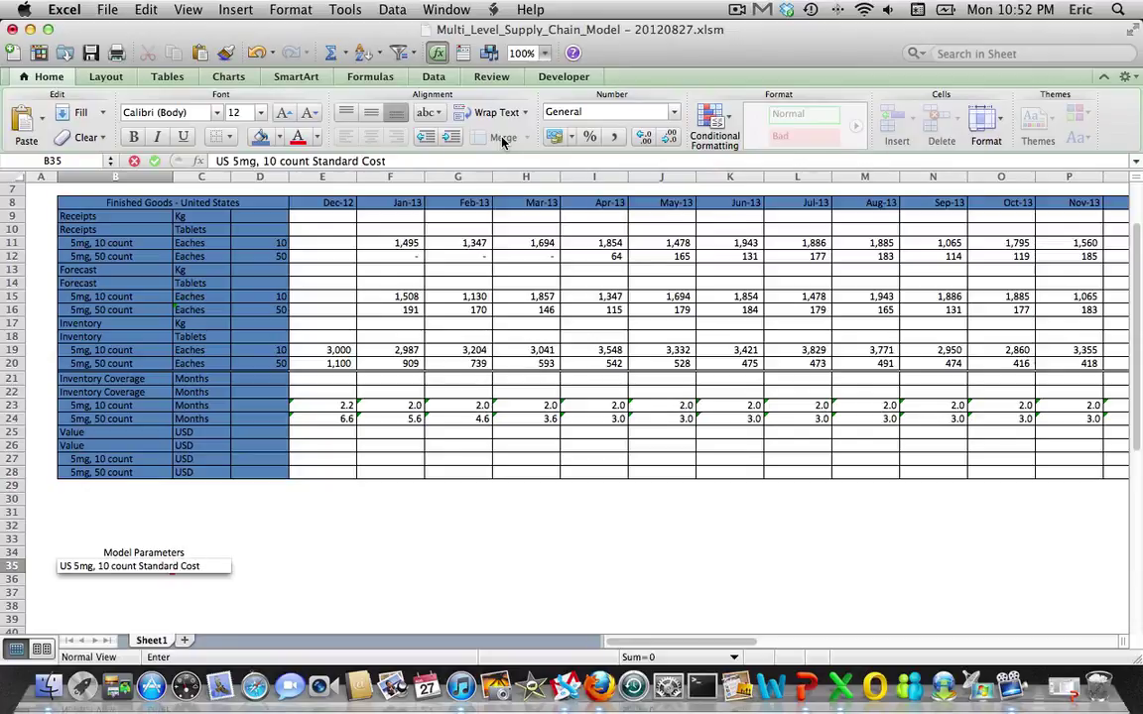
{"action": "type", "text": " (USD"}
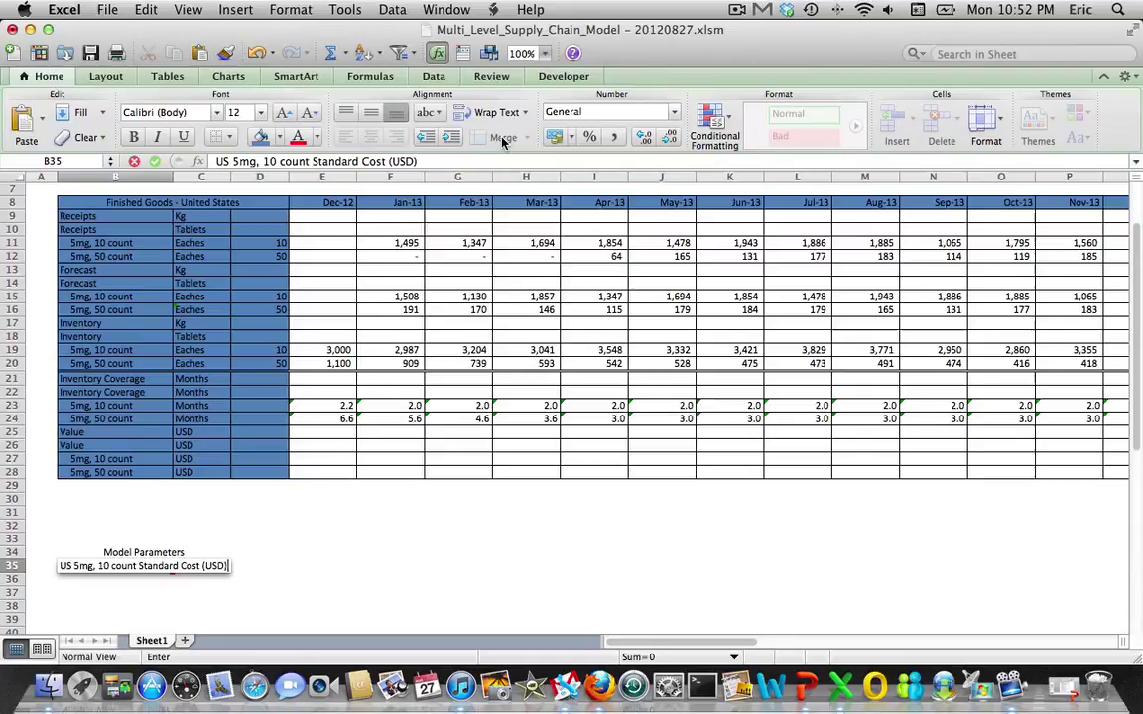
{"action": "key", "text": "Return"}
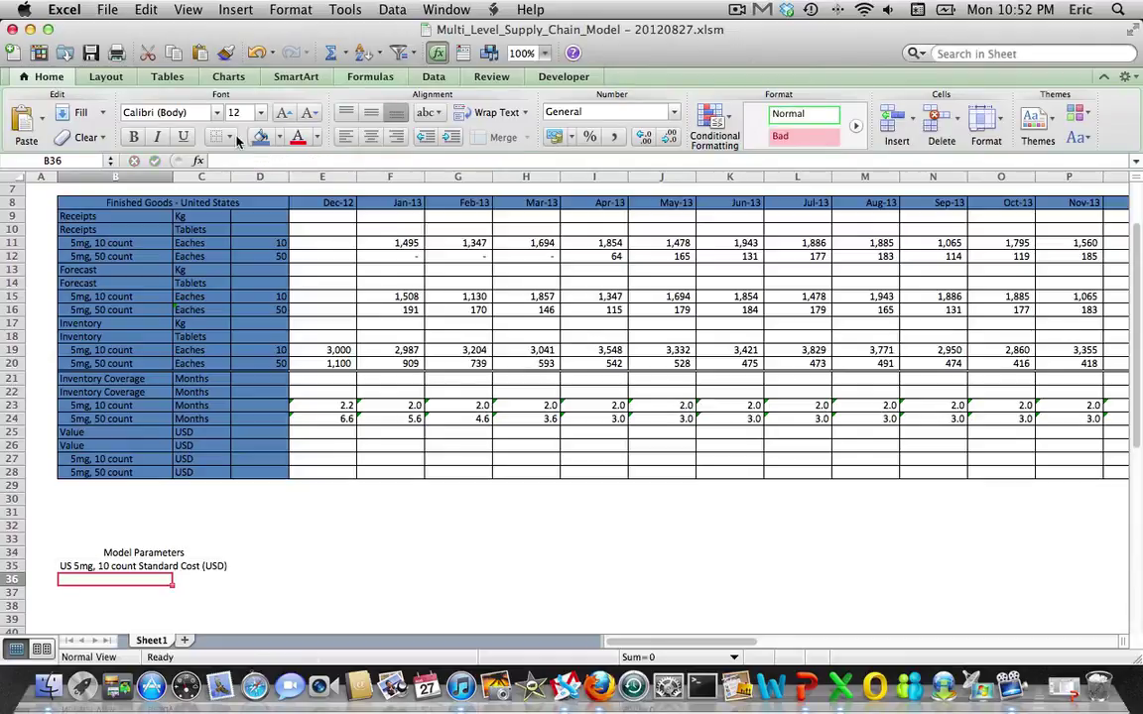
{"action": "left_click_drag", "start_coordinate": [174, 178], "coordinate": [244, 178]}
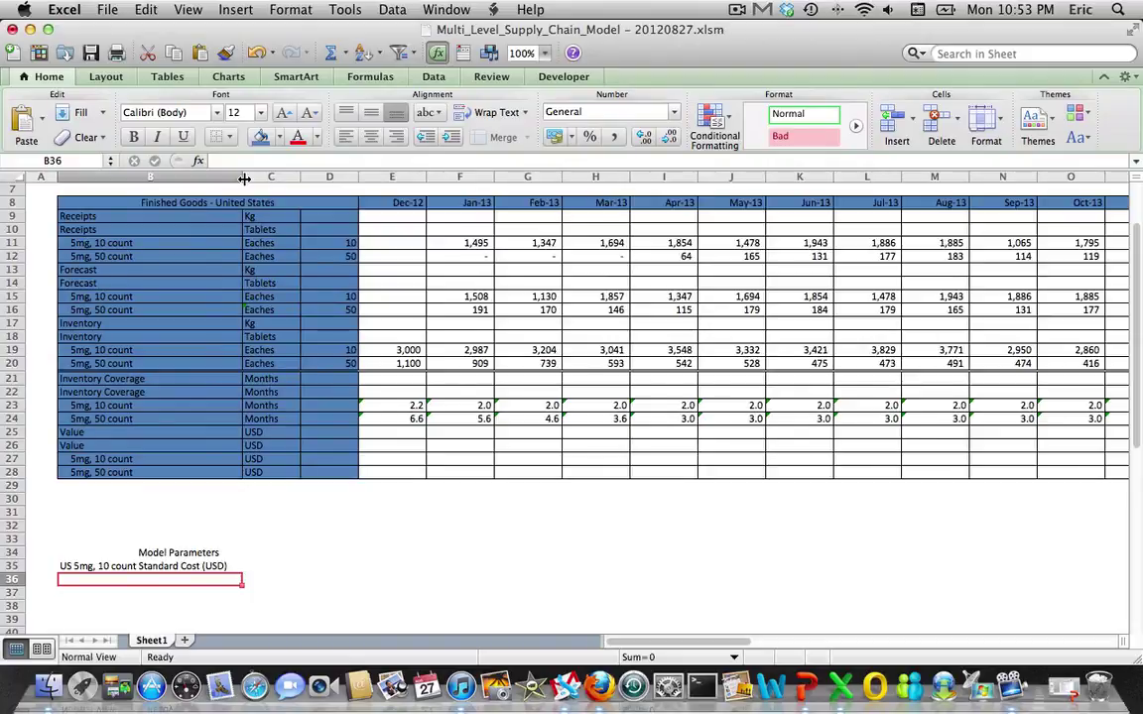
{"action": "type", "text": "US 5m,g"}
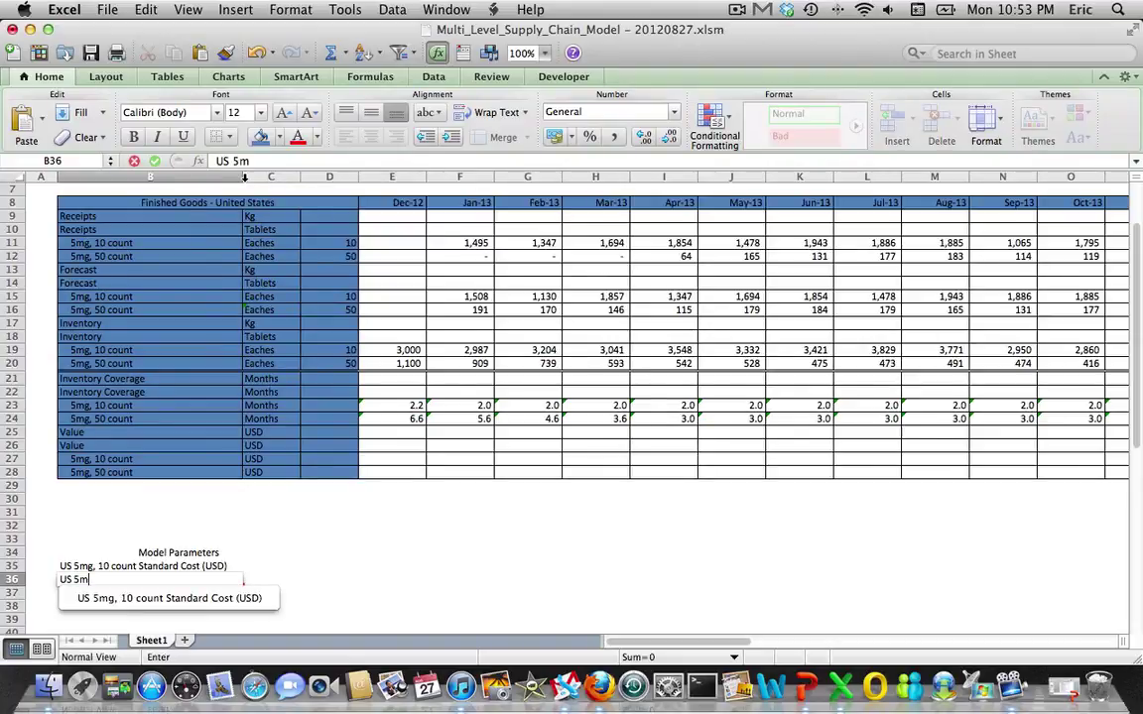
{"action": "key", "text": "BackSpace"}
{"action": "key", "text": "BackSpace"}
{"action": "type", "text": "g, 50 count S"}
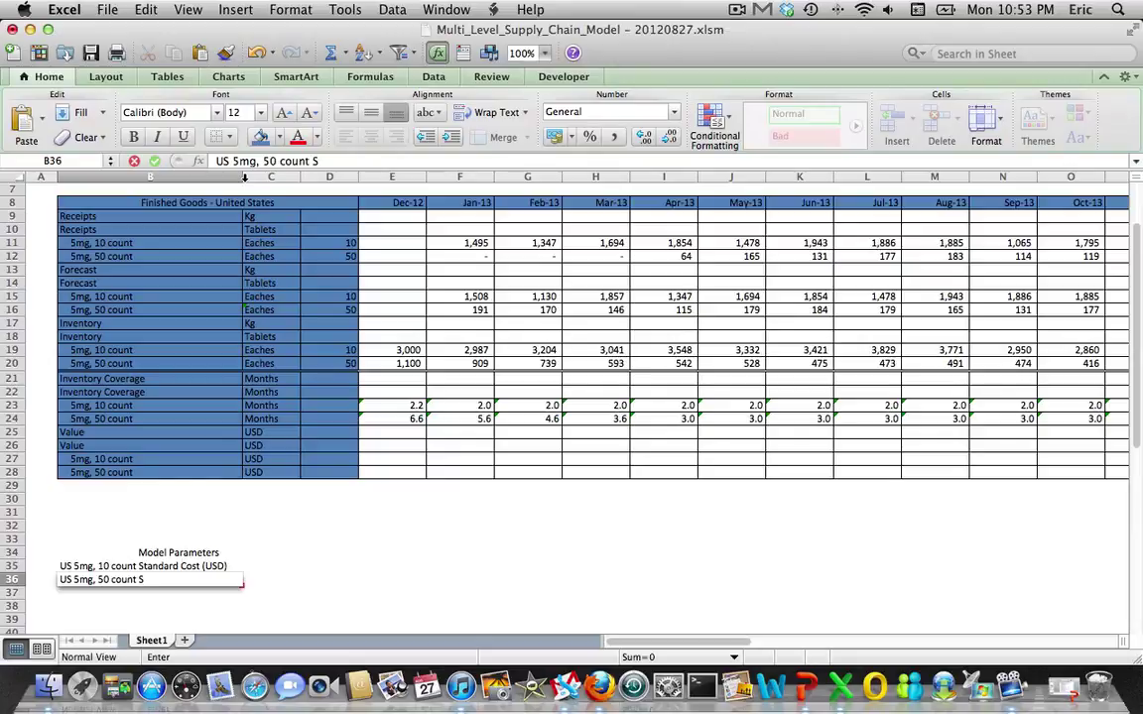
{"action": "type", "text": "tandard Cost ("}
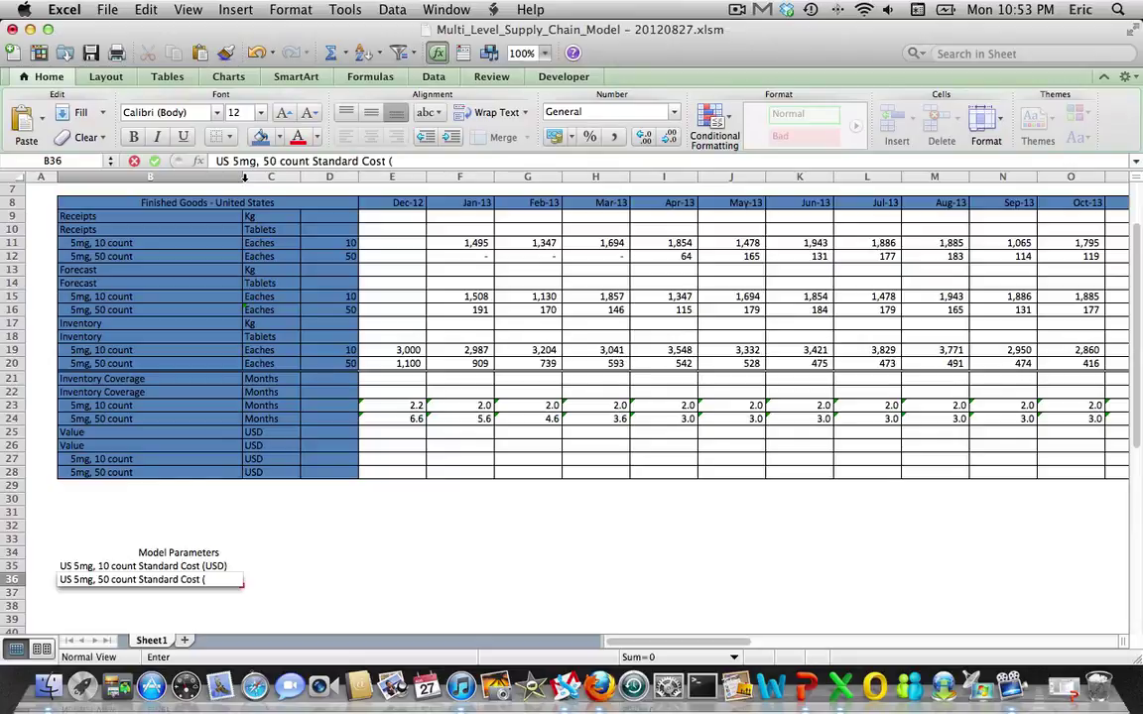
{"action": "type", "text": "USD)"}
{"action": "key", "text": "Return"}
{"action": "key", "text": "Up"}
{"action": "key", "text": "Up"}
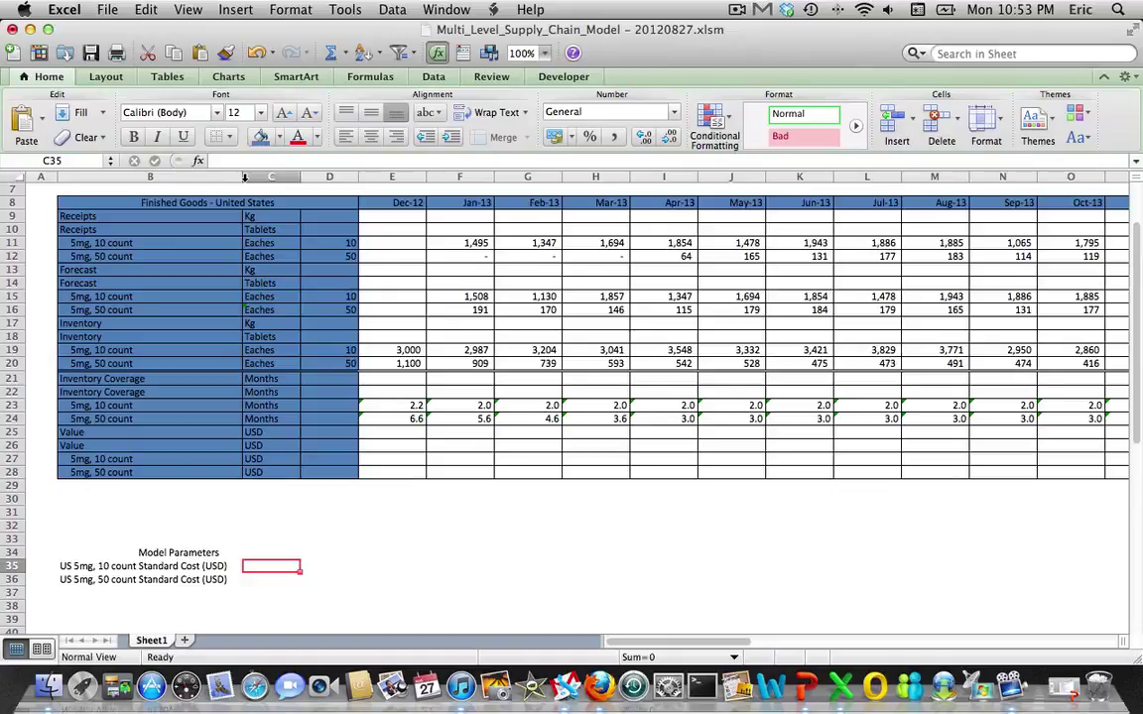
Step: Enter standard costs of 10 and 45 for the 10-count and 50-count products
{"action": "type", "text": "20.00"}
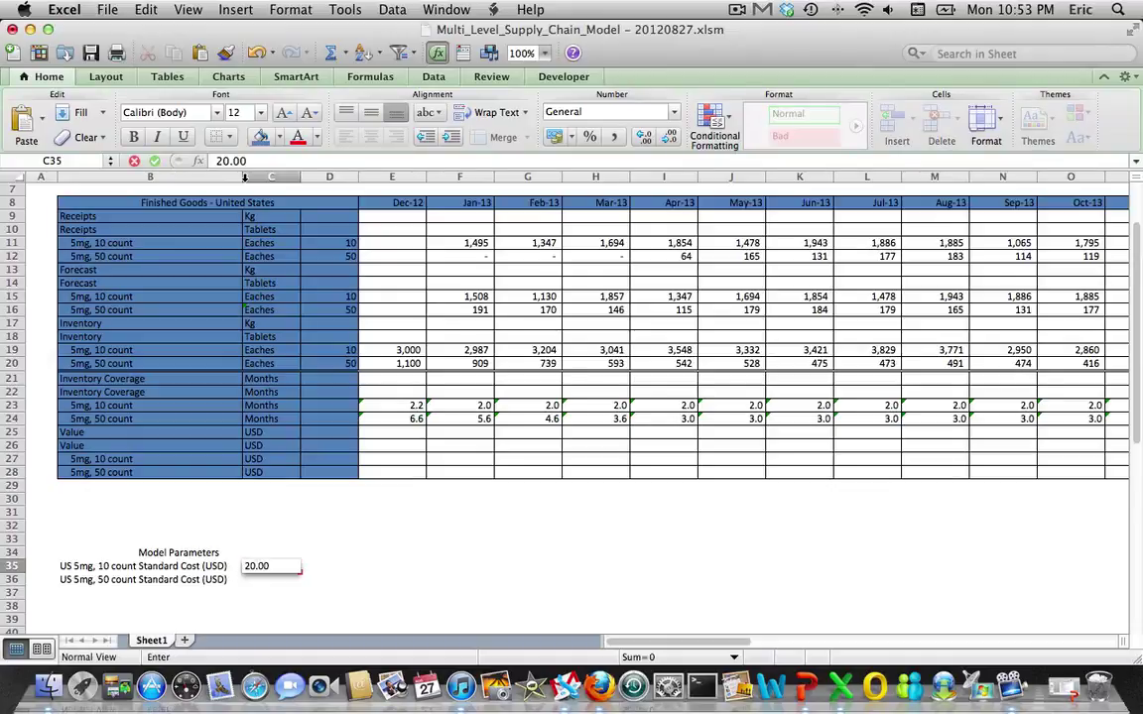
{"action": "key", "text": "Return"}
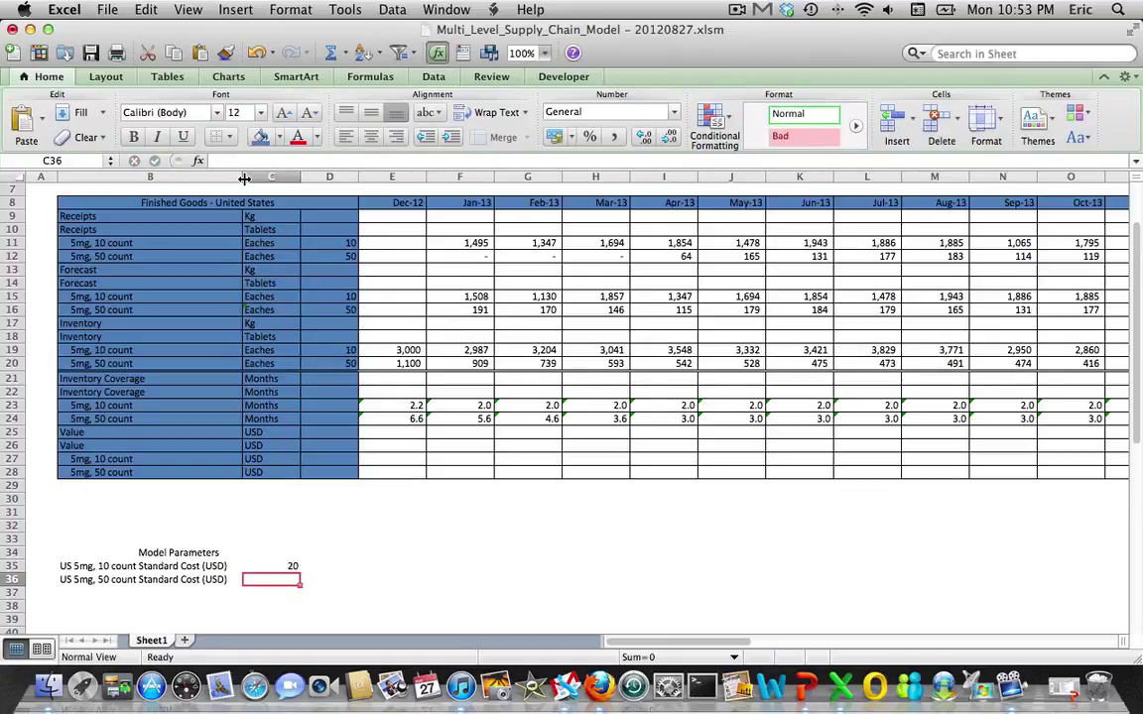
{"action": "key", "text": "Up"}
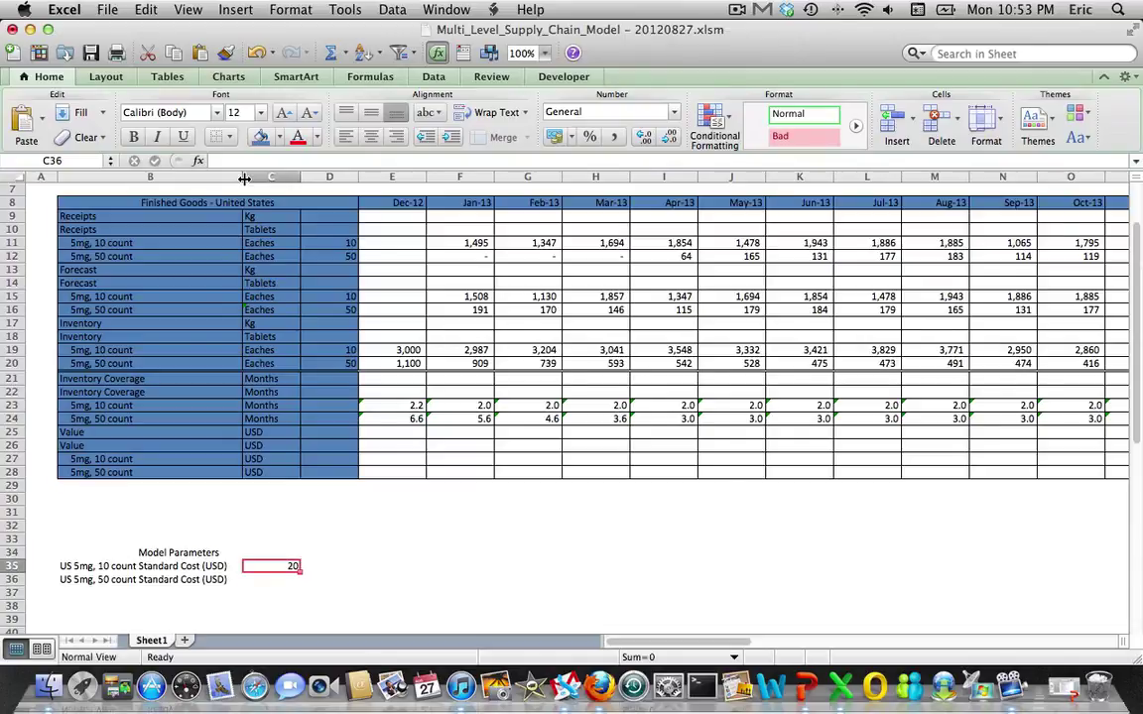
{"action": "type", "text": "10"}
{"action": "key", "text": "Return"}
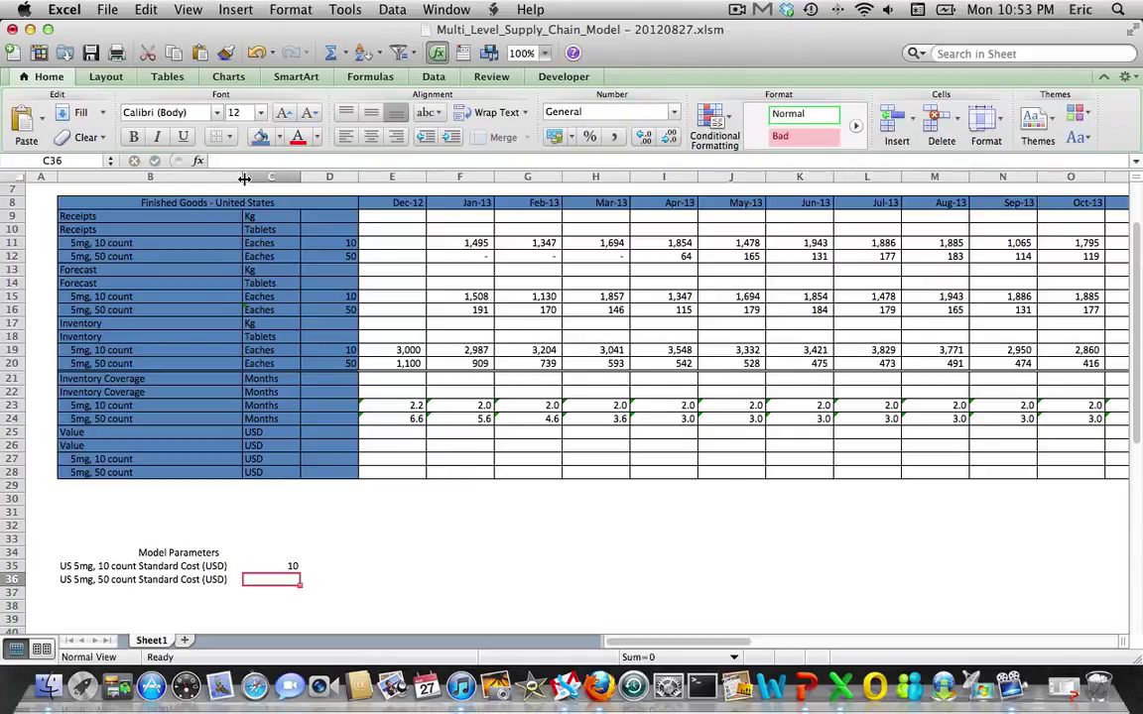
{"action": "type", "text": "50"}
{"action": "key", "text": "Return"}
{"action": "key", "text": "Up"}
{"action": "type", "text": "45"}
{"action": "key", "text": "Return"}
Step: Format both standard costs as Accounting with no decimal places
{"action": "key", "text": "Up"}
{"action": "key", "text": "Up"}
{"action": "key", "text": "shift+Down"}
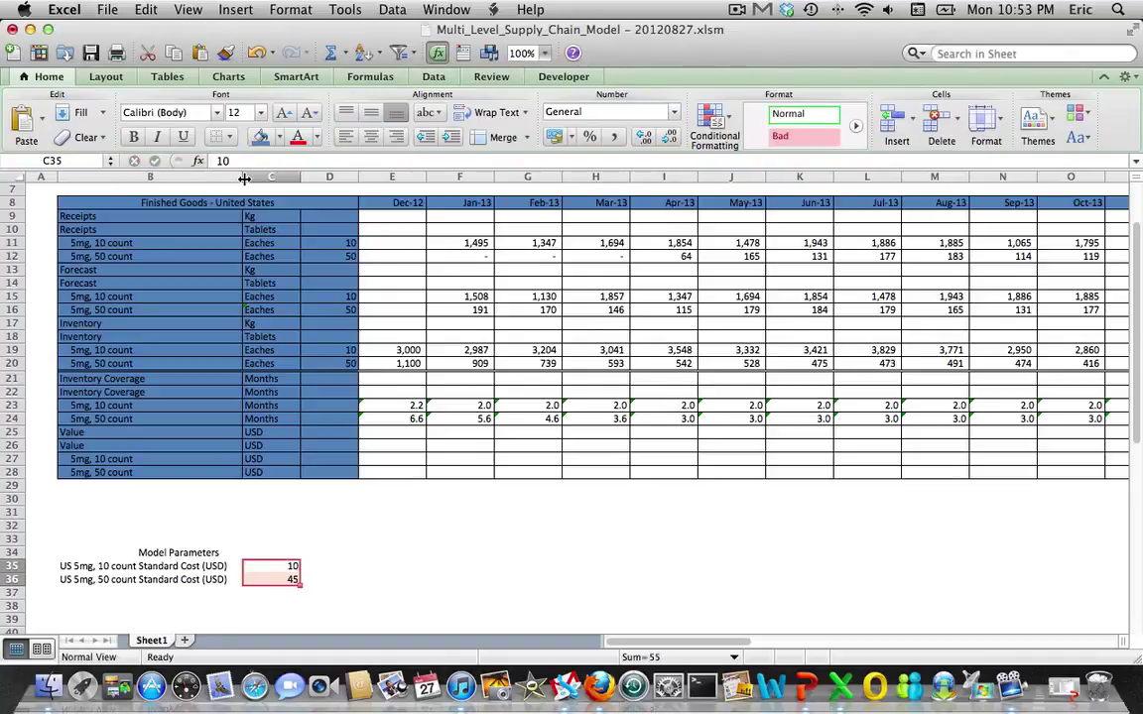
{"action": "left_click", "coordinate": [673, 112]}
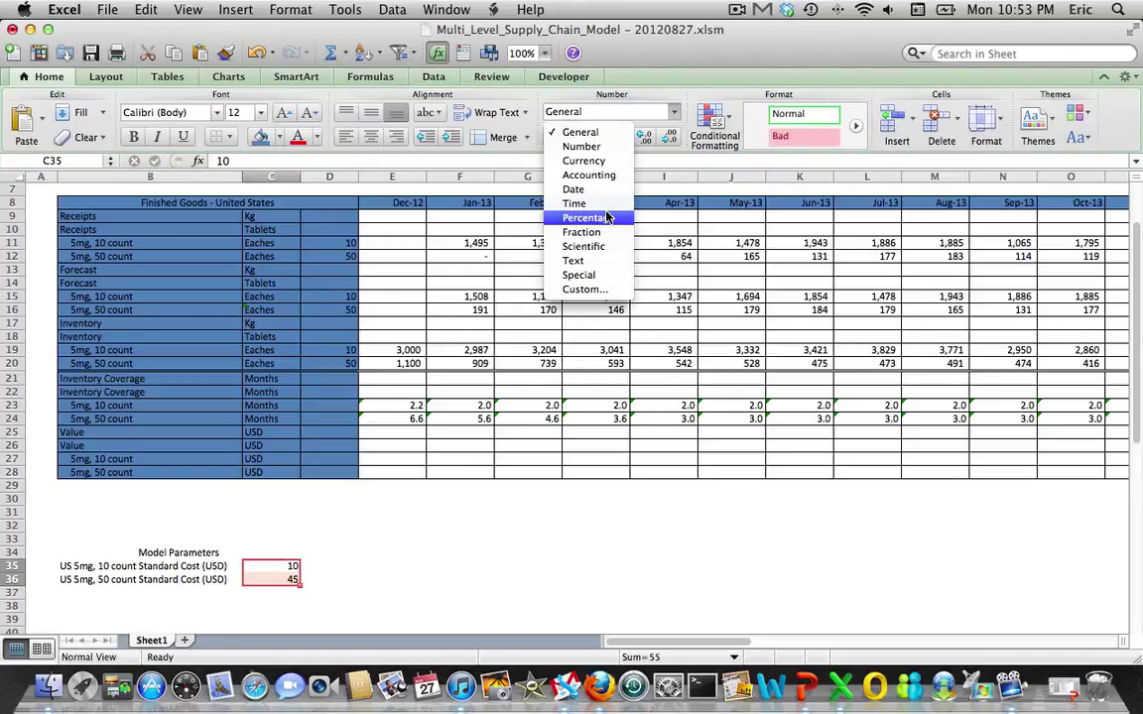
{"action": "left_click", "coordinate": [570, 177]}
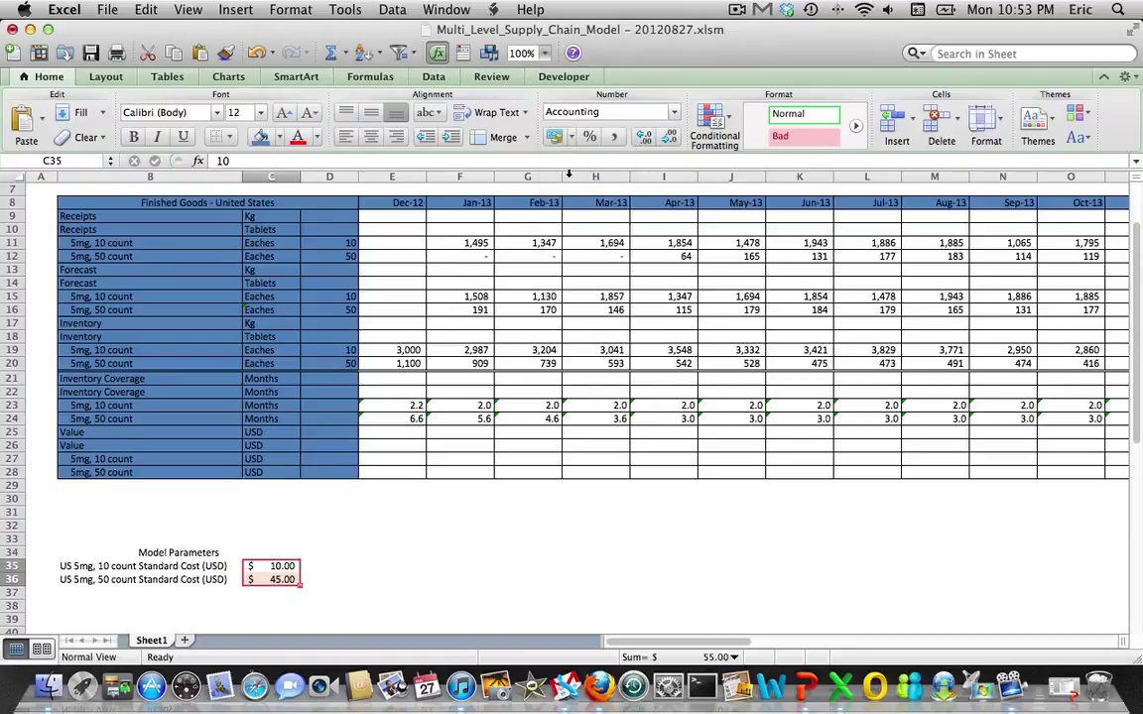
{"action": "left_click", "coordinate": [669, 139]}
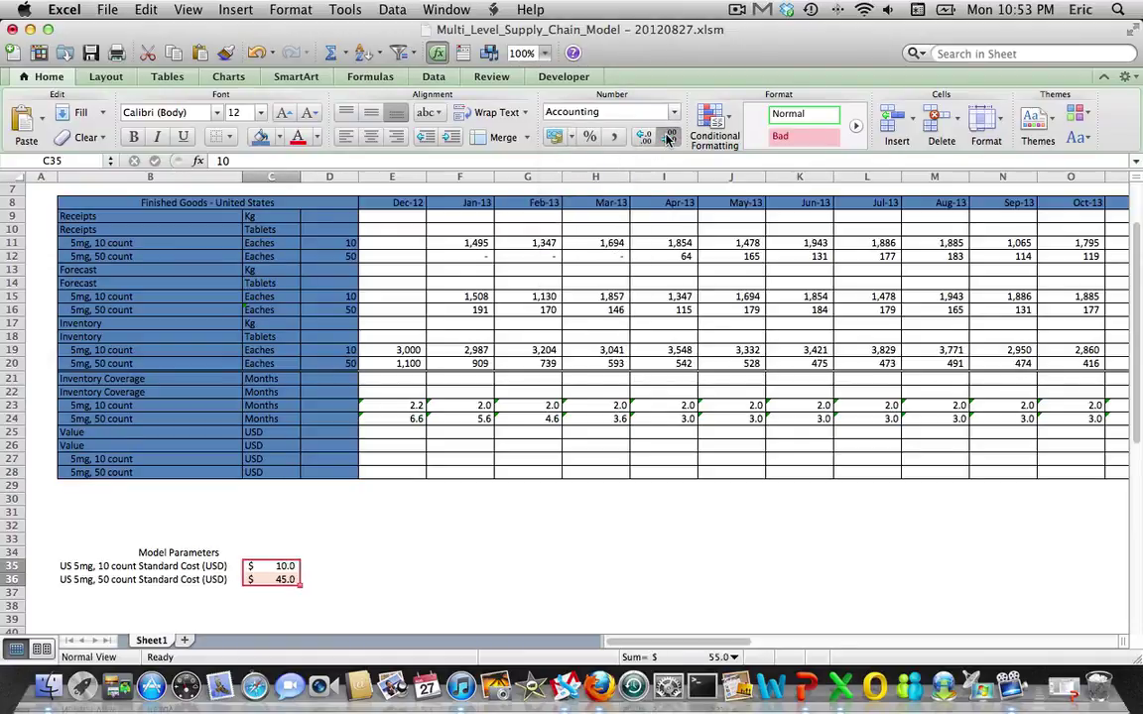
{"action": "left_click", "coordinate": [669, 139]}
{"action": "left_click", "coordinate": [459, 526]}
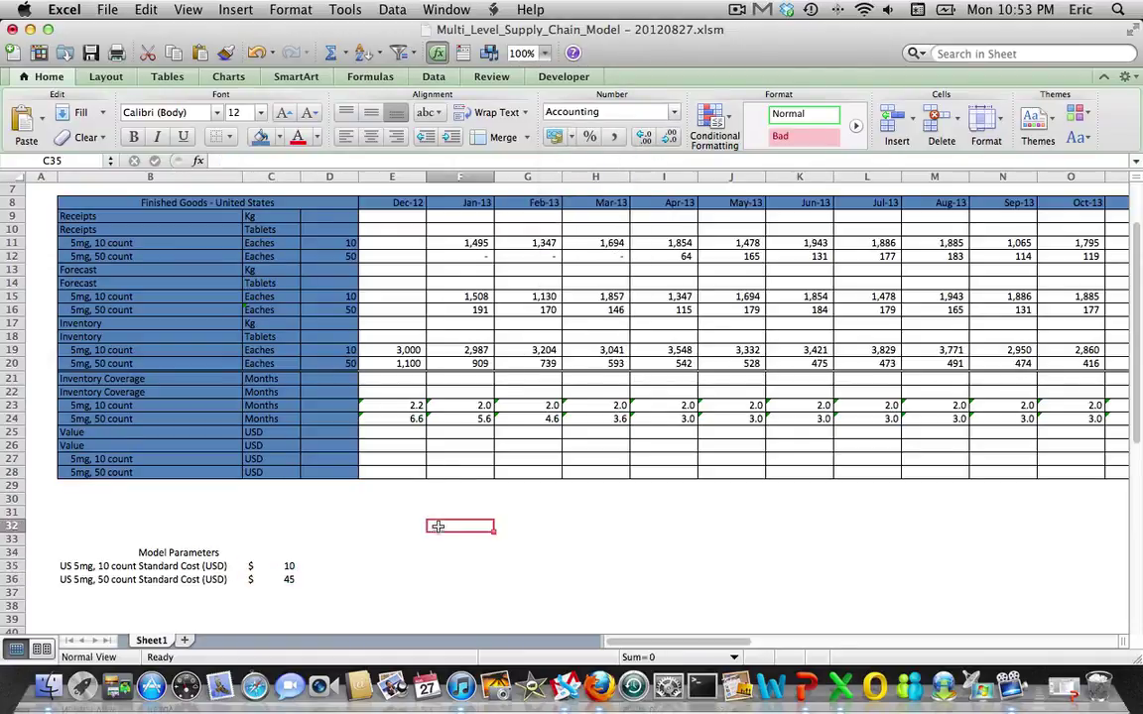
Step: Shade the Model Parameters heading light grey and give the table All Borders
{"action": "left_click", "coordinate": [85, 552]}
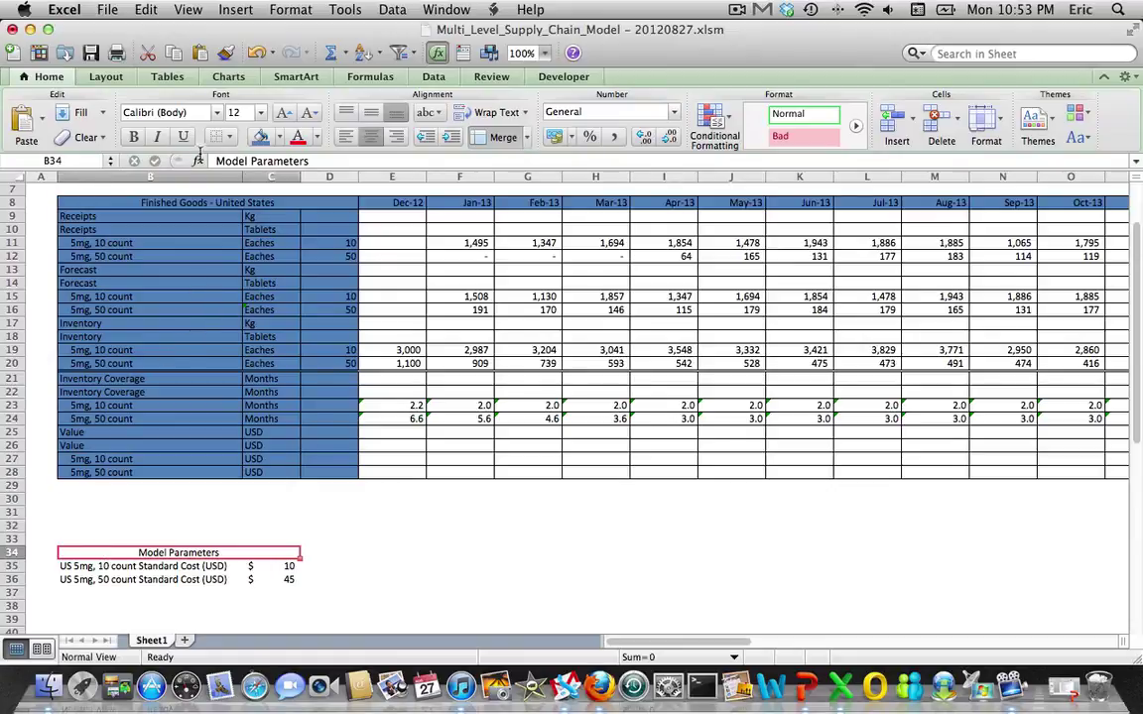
{"action": "left_click", "coordinate": [278, 137]}
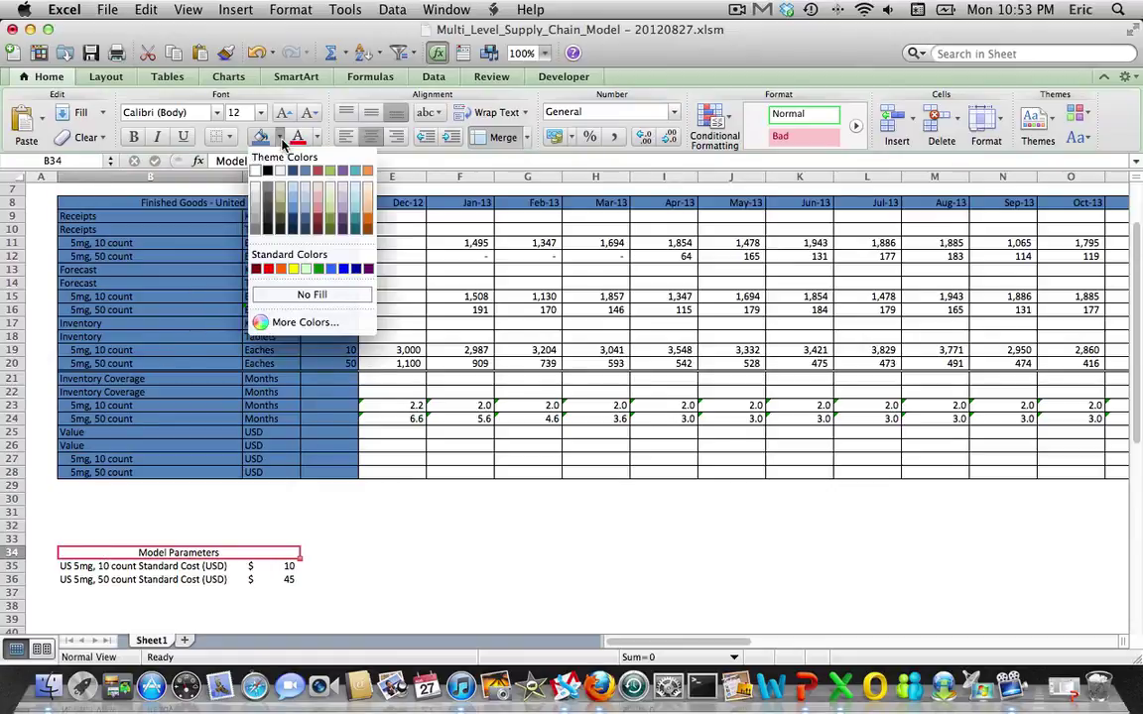
{"action": "left_click", "coordinate": [255, 188]}
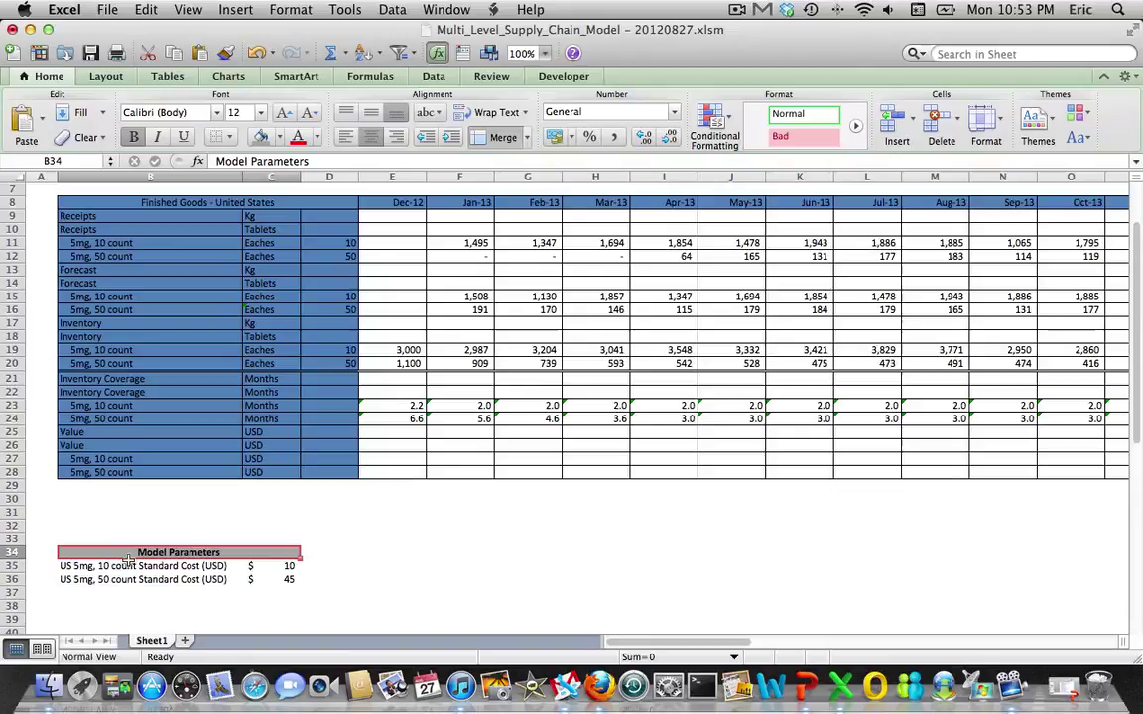
{"action": "left_click_drag", "start_coordinate": [149, 553], "coordinate": [288, 579]}
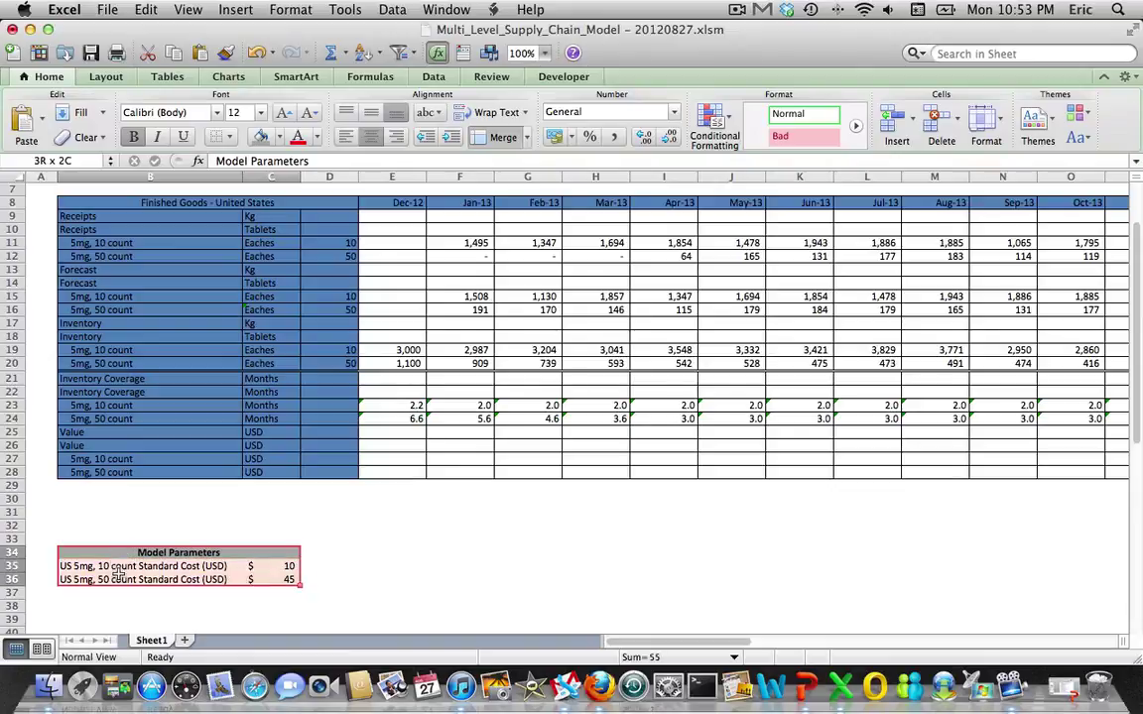
{"action": "left_click", "coordinate": [218, 136]}
{"action": "left_click", "coordinate": [226, 180]}
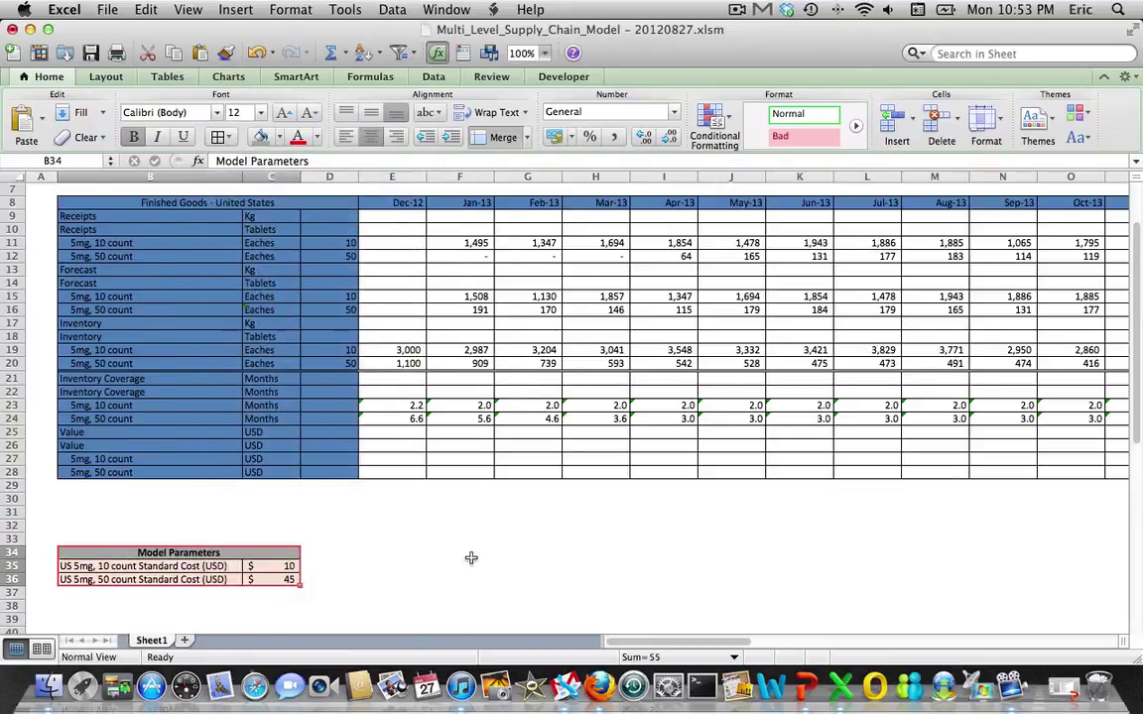
{"action": "left_click", "coordinate": [472, 556]}
{"action": "key", "text": "Left"}
{"action": "key", "text": "Up"}
{"action": "key", "text": "Up"}
{"action": "key", "text": "Up"}
{"action": "key", "text": "Up"}
{"action": "key", "text": "Up"}
{"action": "key", "text": "Up"}
{"action": "key", "text": "Up"}
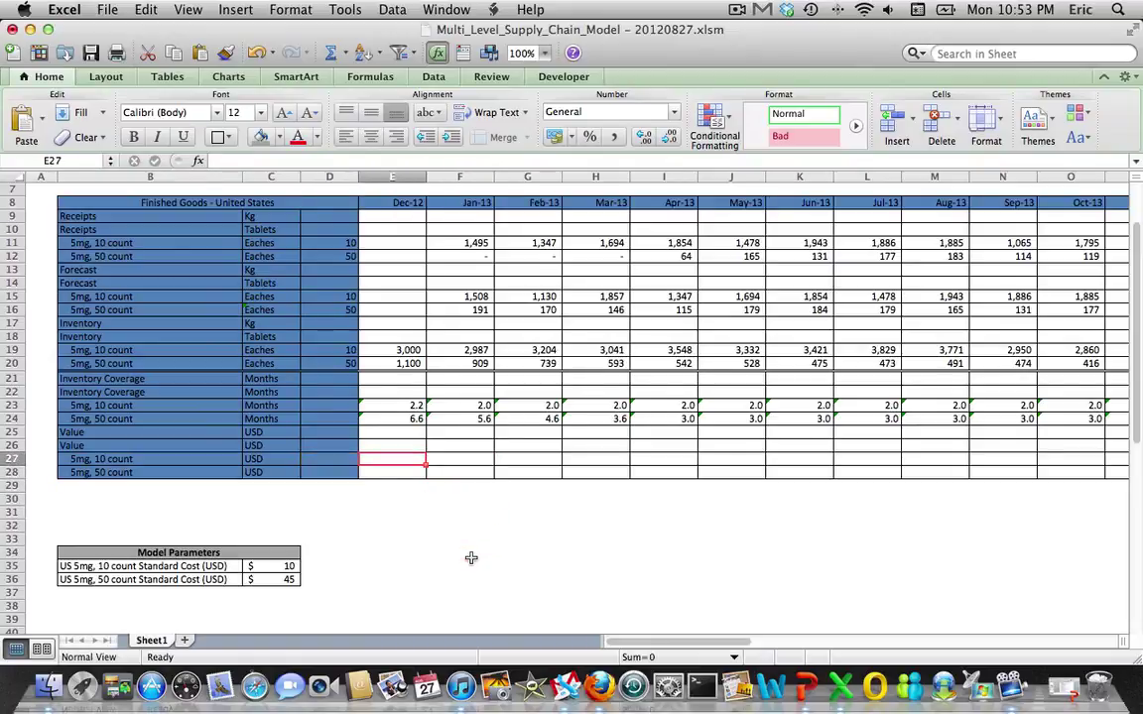
Step: In E27 enter =E19*$C$35 to value 10-count inventory at its standard cost
{"action": "left_click_drag", "start_coordinate": [394, 352], "coordinate": [688, 361]}
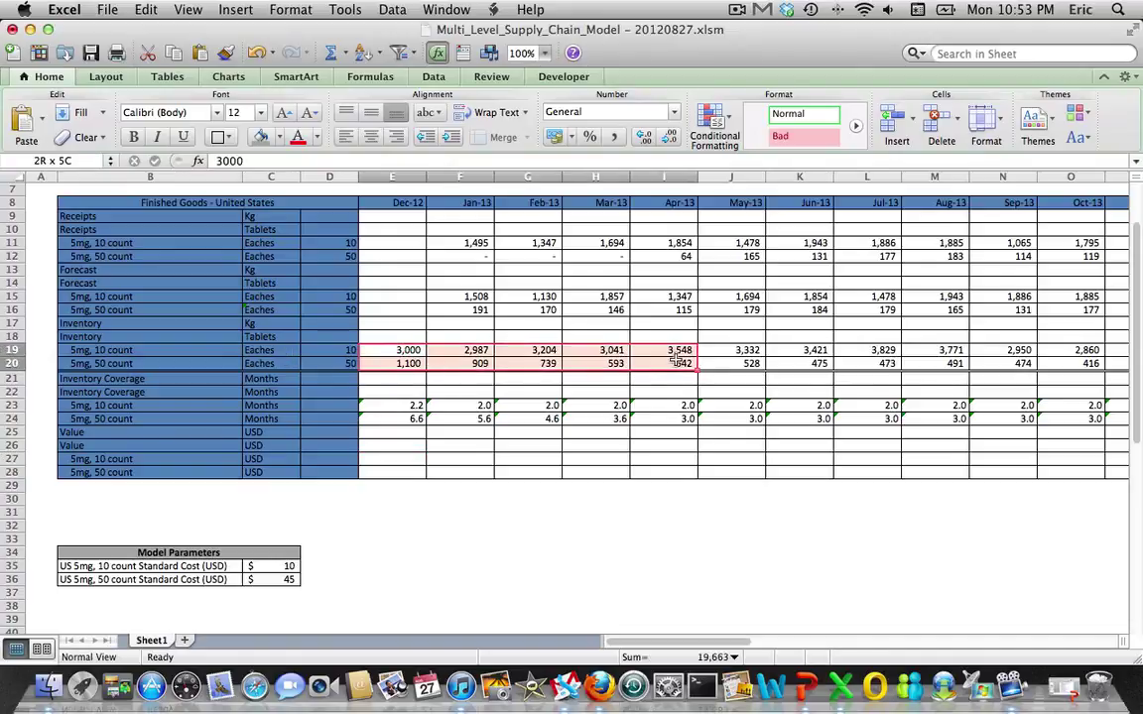
{"action": "left_click", "coordinate": [384, 458]}
{"action": "type", "text": "="}
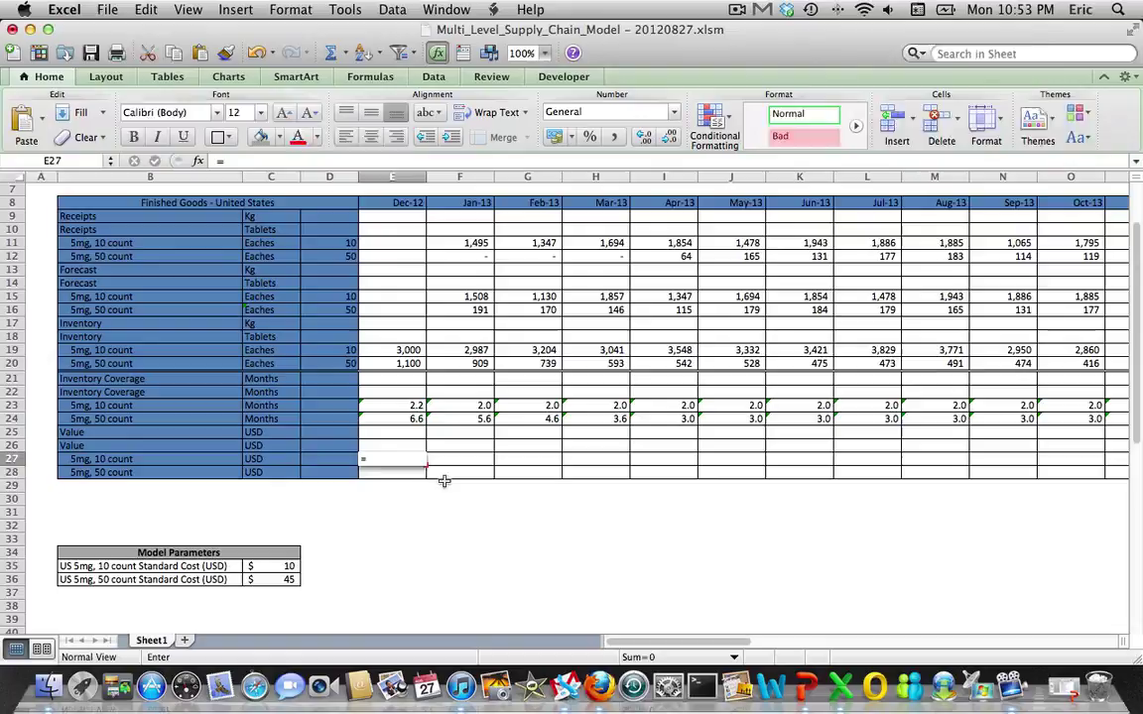
{"action": "key", "text": "Up"}
{"action": "key", "text": "Up"}
{"action": "key", "text": "Up"}
{"action": "key", "text": "Up"}
{"action": "key", "text": "Up"}
{"action": "key", "text": "Up"}
{"action": "key", "text": "Up"}
{"action": "key", "text": "Up"}
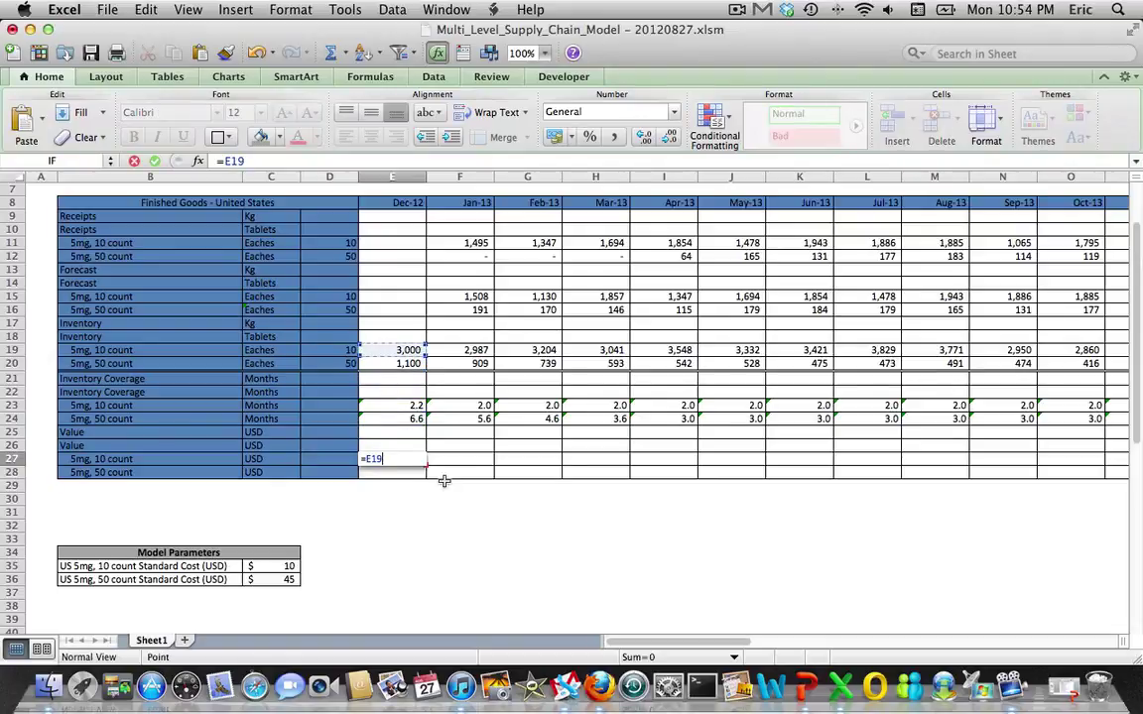
{"action": "type", "text": "*"}
{"action": "left_click", "coordinate": [268, 565]}
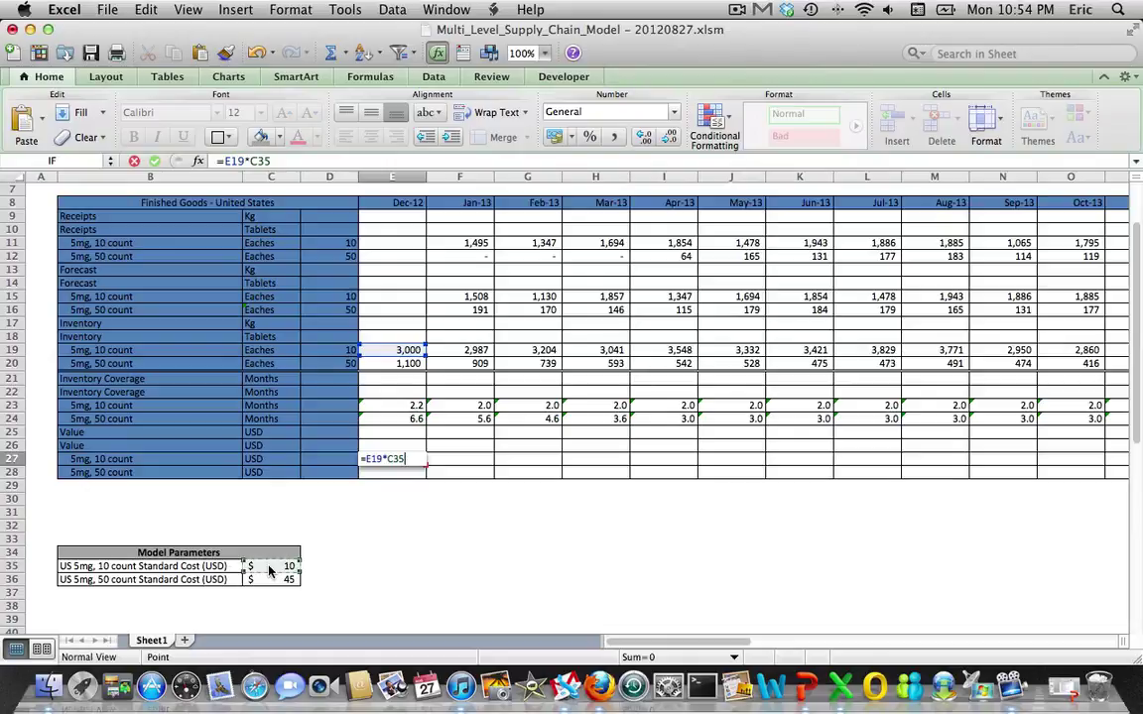
{"action": "key", "text": "Return"}
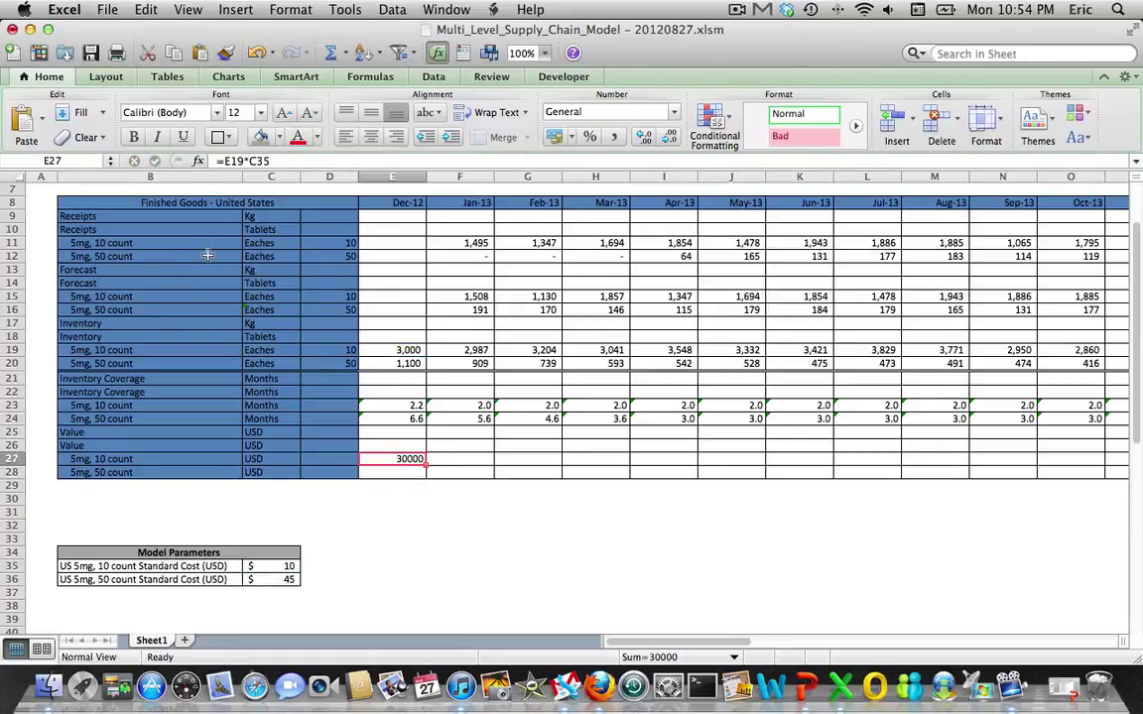
{"action": "left_click", "coordinate": [250, 161]}
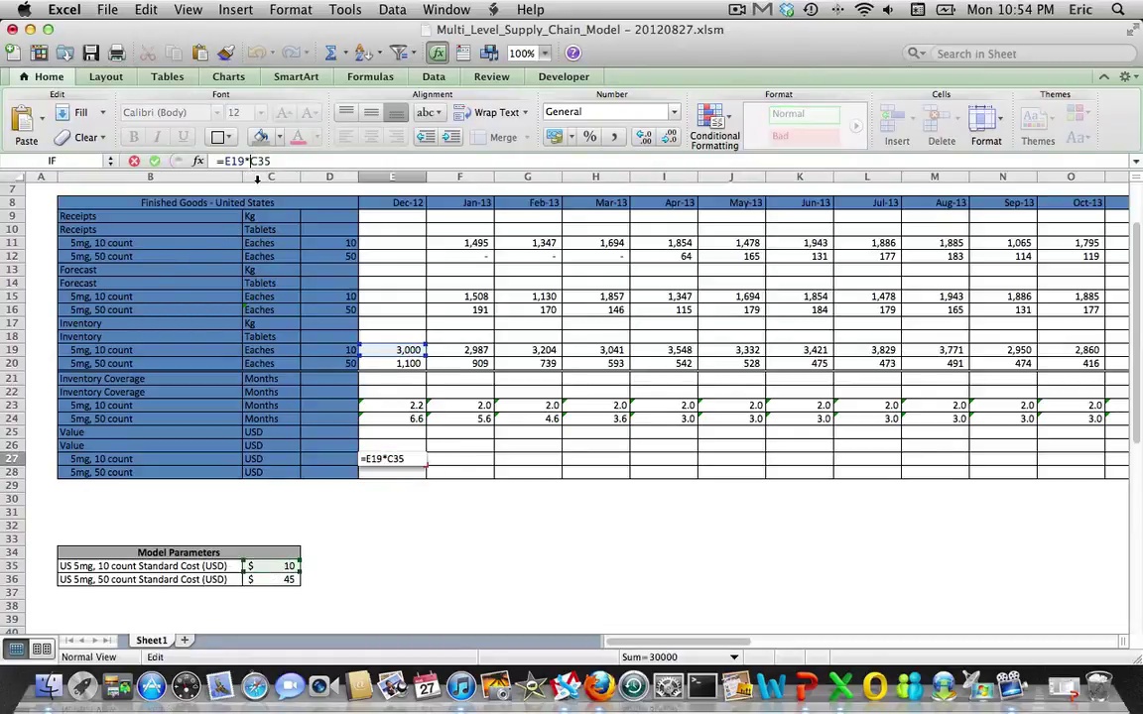
{"action": "type", "text": "$"}
{"action": "key", "text": "Right"}
{"action": "type", "text": "$"}
{"action": "key", "text": "Return"}
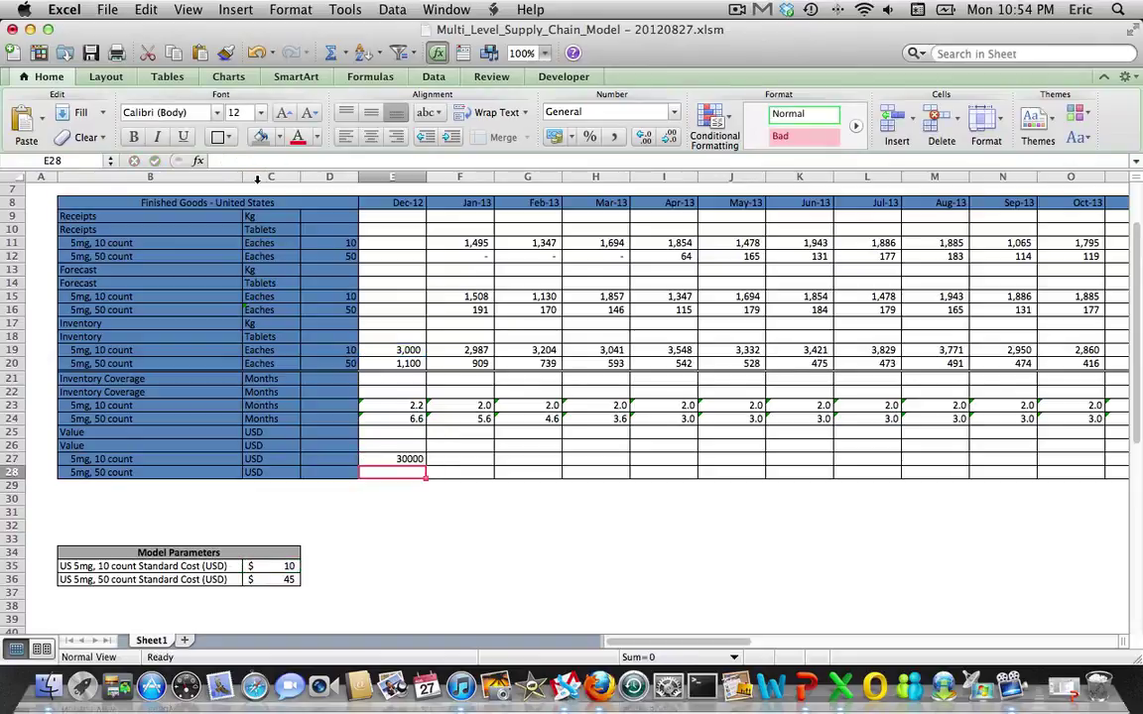
Step: Draft an E28 cost formula for the 50-count inventory, fixing a mistaken addition
{"action": "type", "text": "="}
{"action": "key", "text": "Up"}
{"action": "key", "text": "Up"}
{"action": "key", "text": "Up"}
{"action": "key", "text": "Up"}
{"action": "key", "text": "Up"}
{"action": "key", "text": "Up"}
{"action": "key", "text": "Up"}
{"action": "key", "text": "Up"}
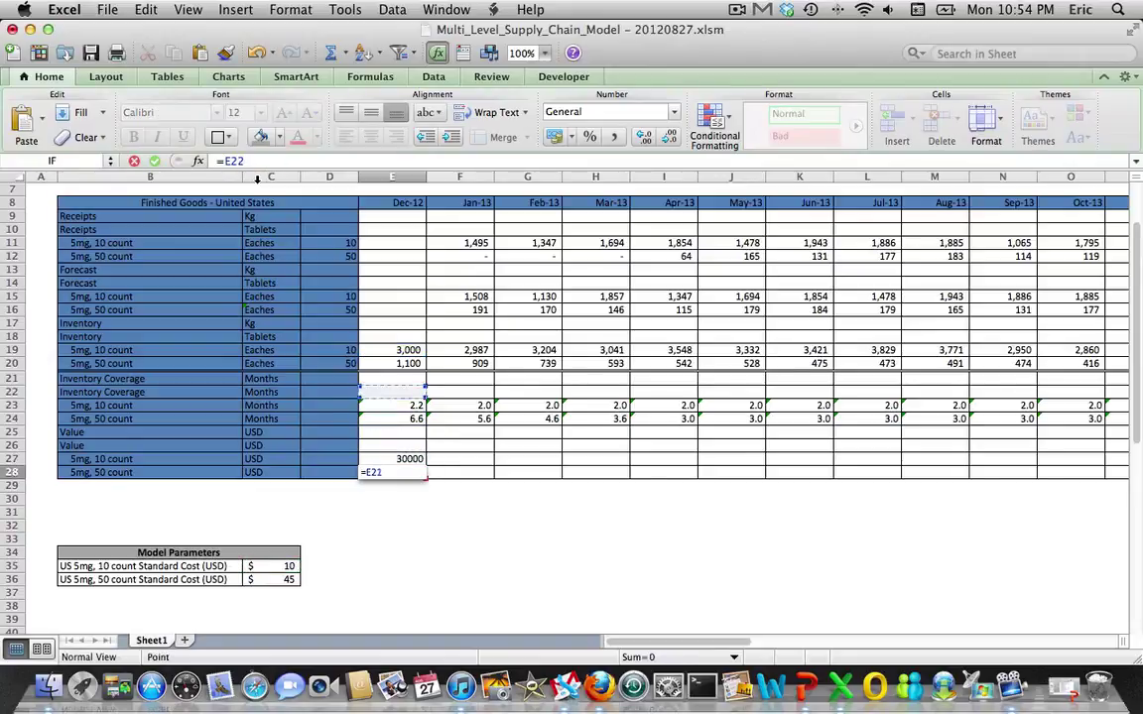
{"action": "type", "text": "+"}
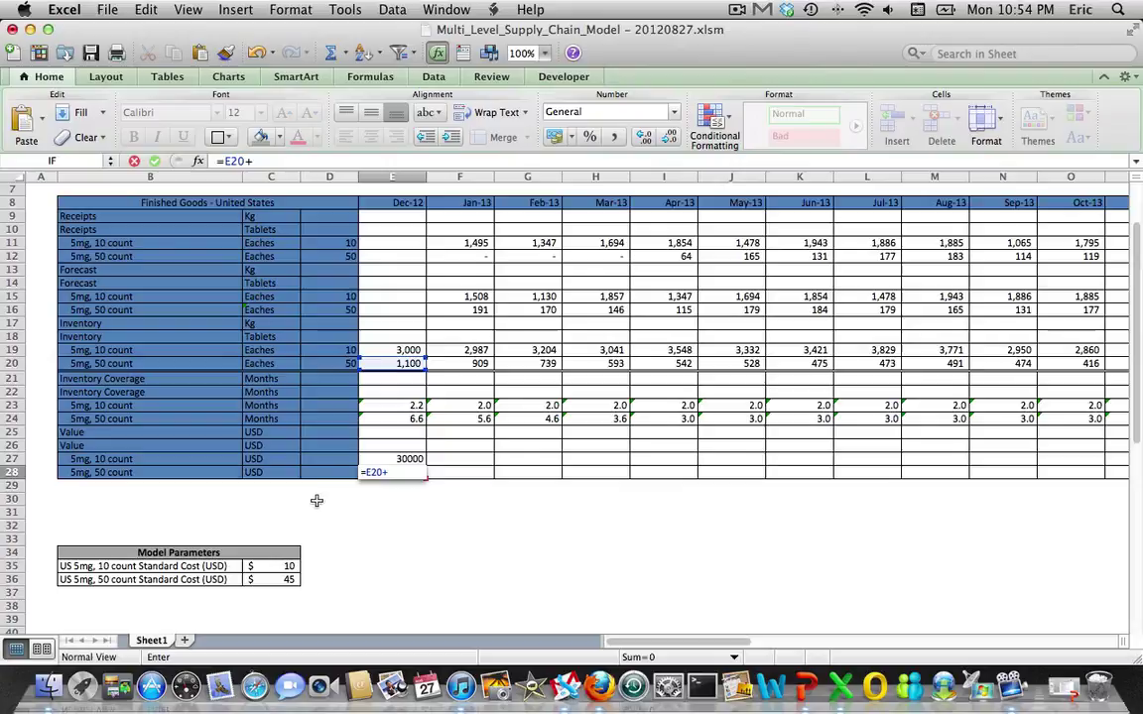
{"action": "left_click", "coordinate": [281, 581]}
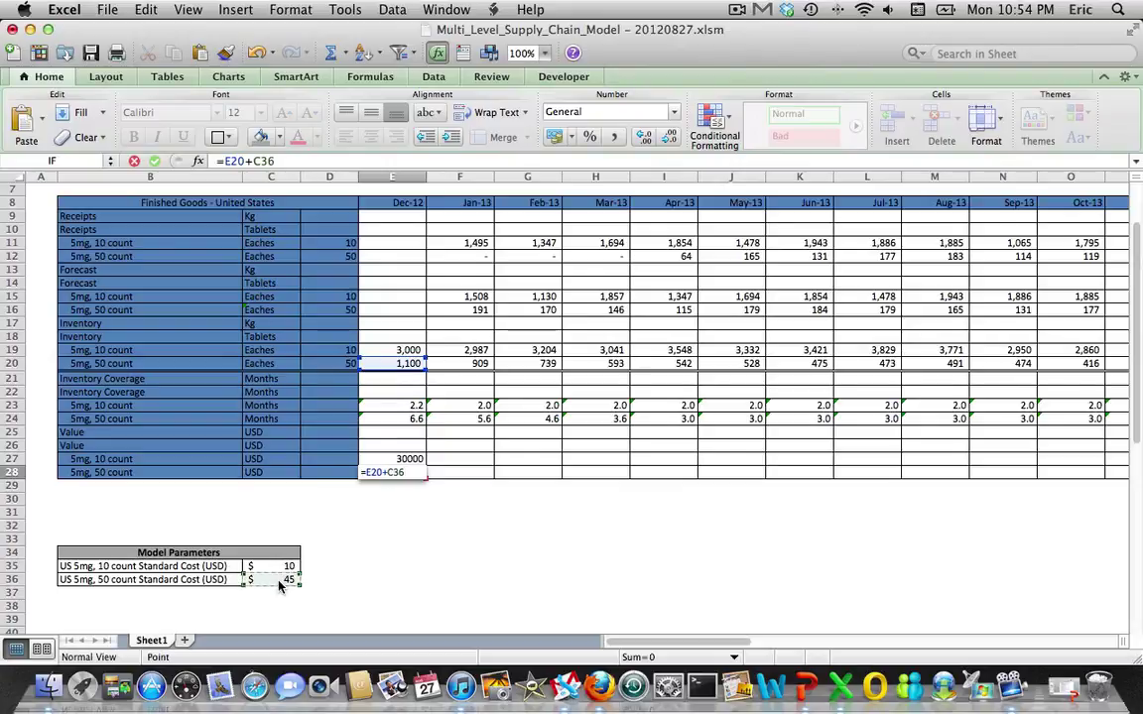
{"action": "key", "text": "BackSpace"}
{"action": "key", "text": "BackSpace"}
{"action": "key", "text": "BackSpace"}
{"action": "scroll", "coordinate": [278, 579], "scroll_direction": "down", "scroll_amount": 1}
{"action": "left_click", "coordinate": [271, 581]}
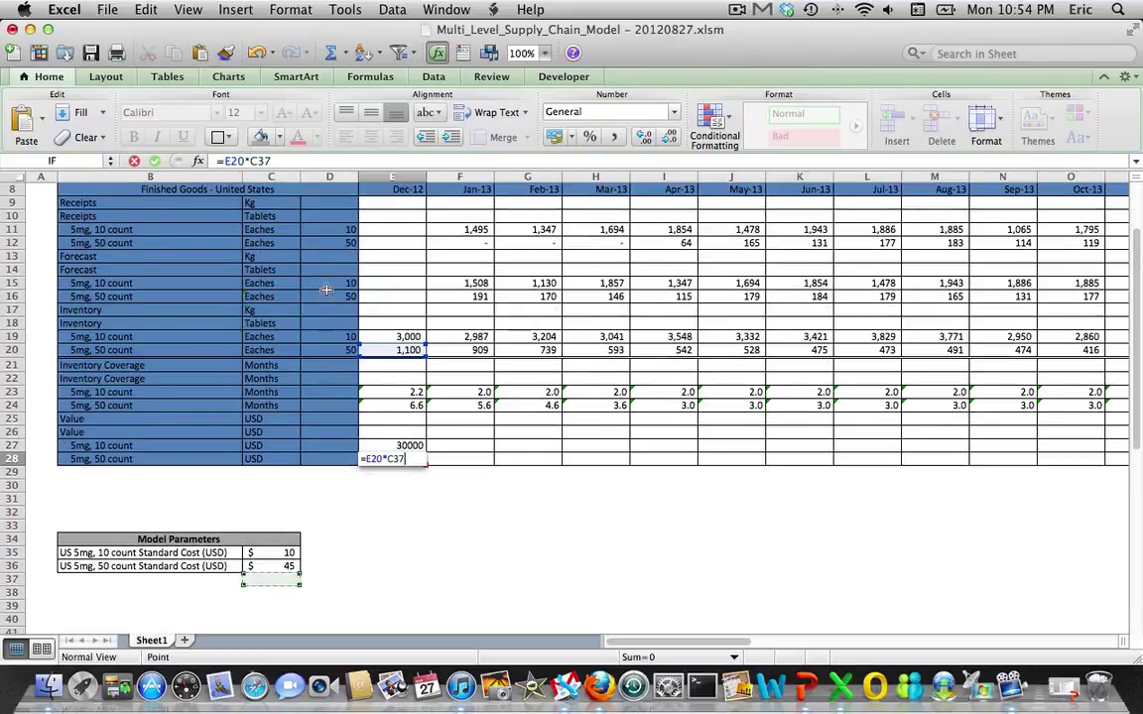
{"action": "left_click", "coordinate": [253, 161]}
{"action": "key", "text": "super+t"}
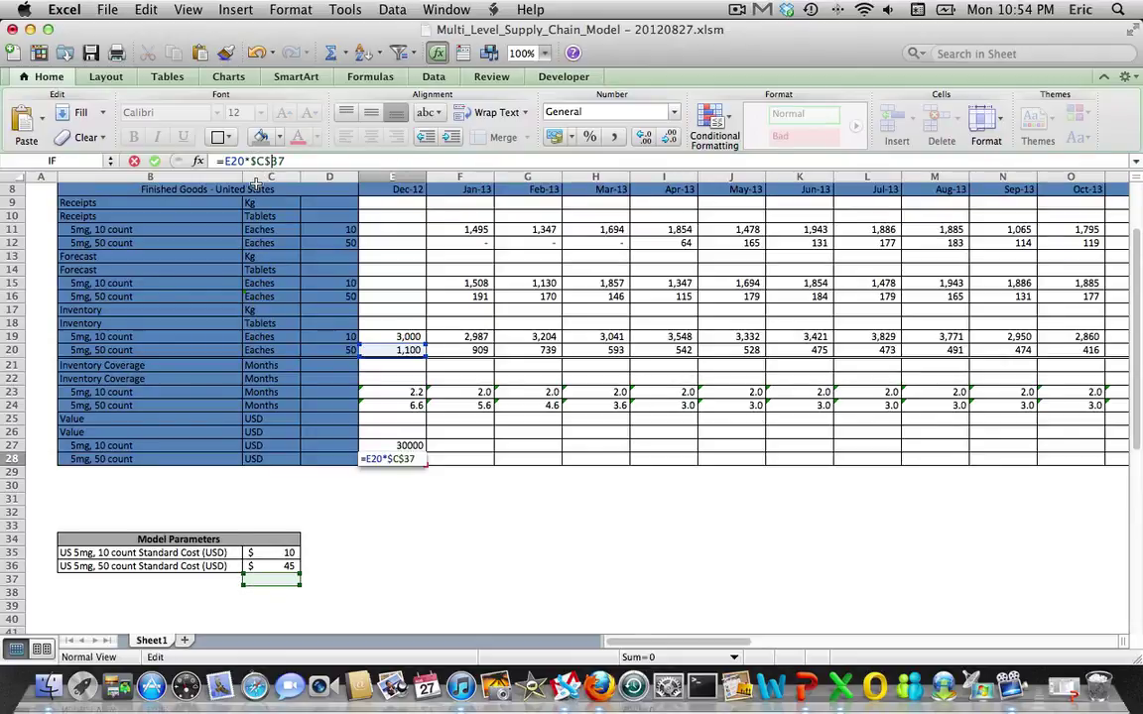
{"action": "key", "text": "Return"}
{"action": "key", "text": "Up"}
Step: Redo E28 as =E20*$C$36, giving the 50-count Dec-12 value of 49,500
{"action": "type", "text": "="}
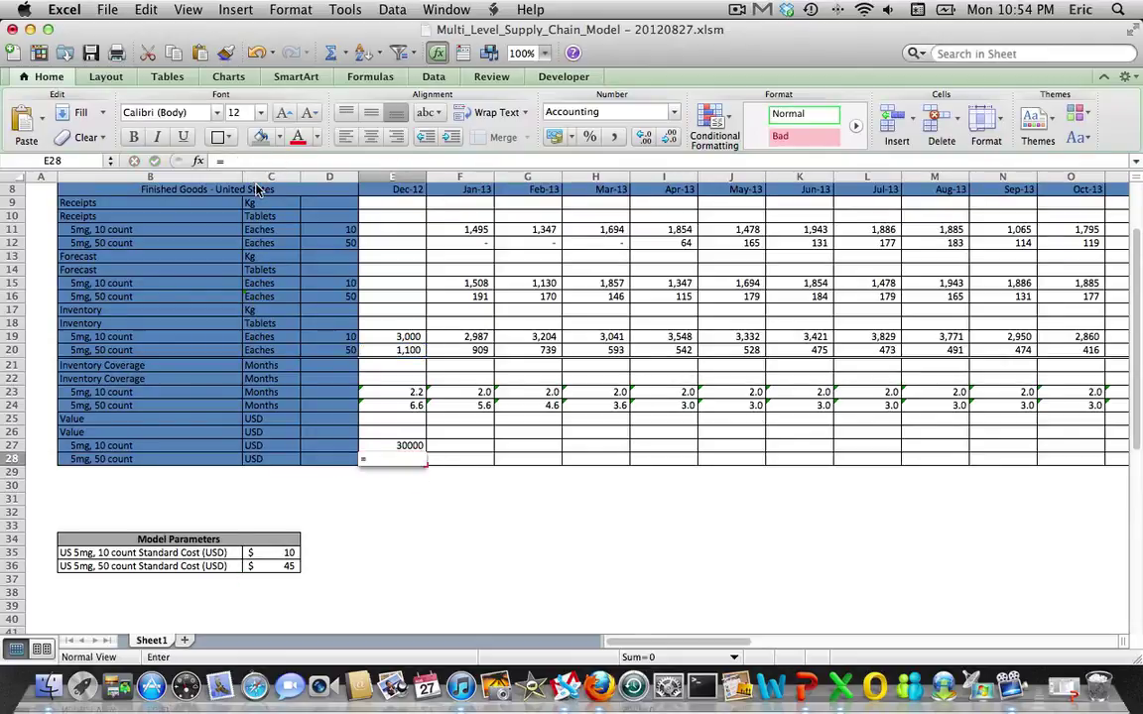
{"action": "key", "text": "Up"}
{"action": "key", "text": "Up"}
{"action": "key", "text": "Up"}
{"action": "key", "text": "Up"}
{"action": "key", "text": "Up"}
{"action": "key", "text": "Up"}
{"action": "key", "text": "Up"}
{"action": "key", "text": "Up"}
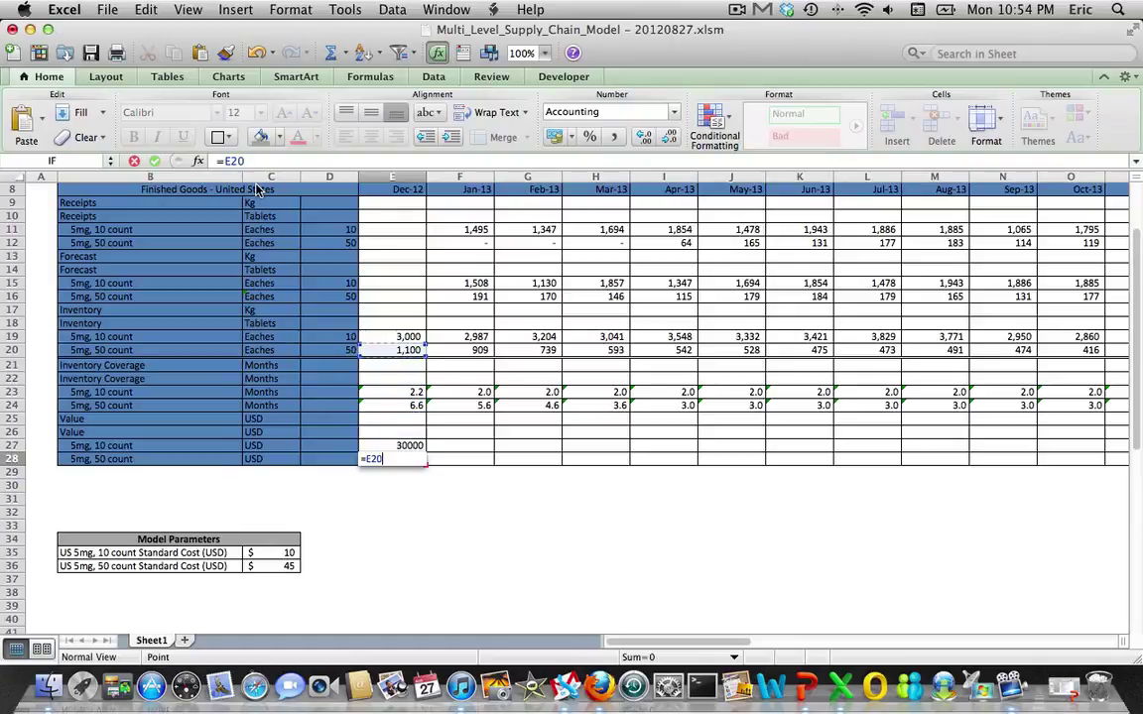
{"action": "type", "text": "*"}
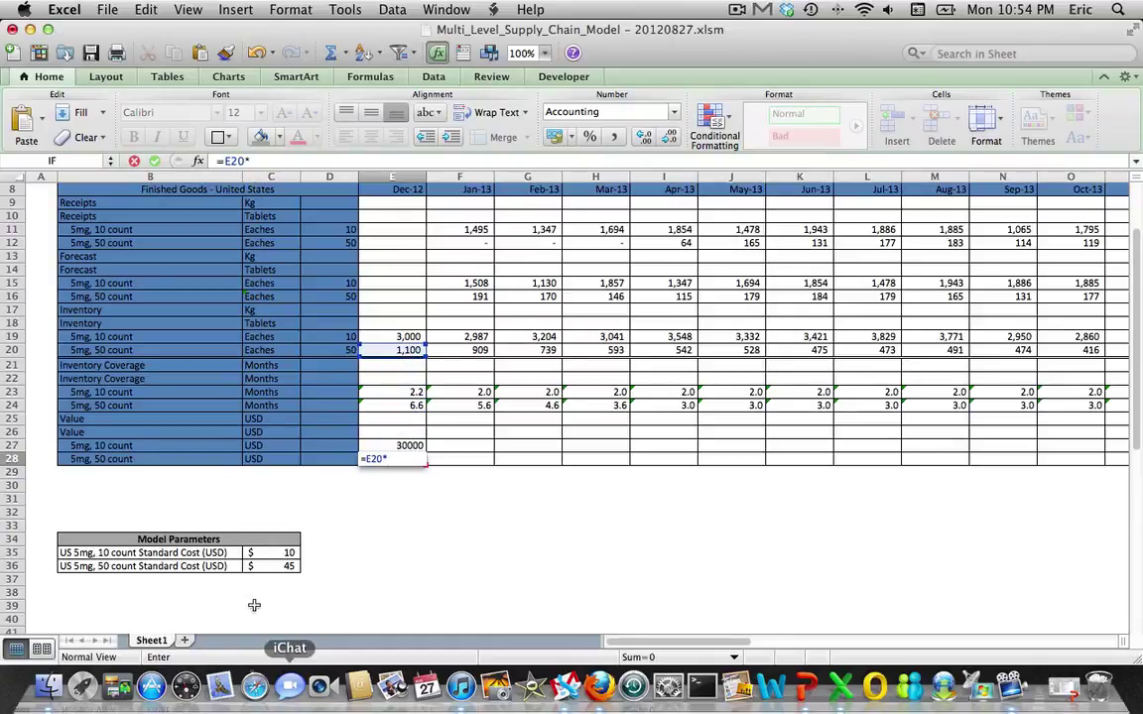
{"action": "left_click", "coordinate": [265, 566]}
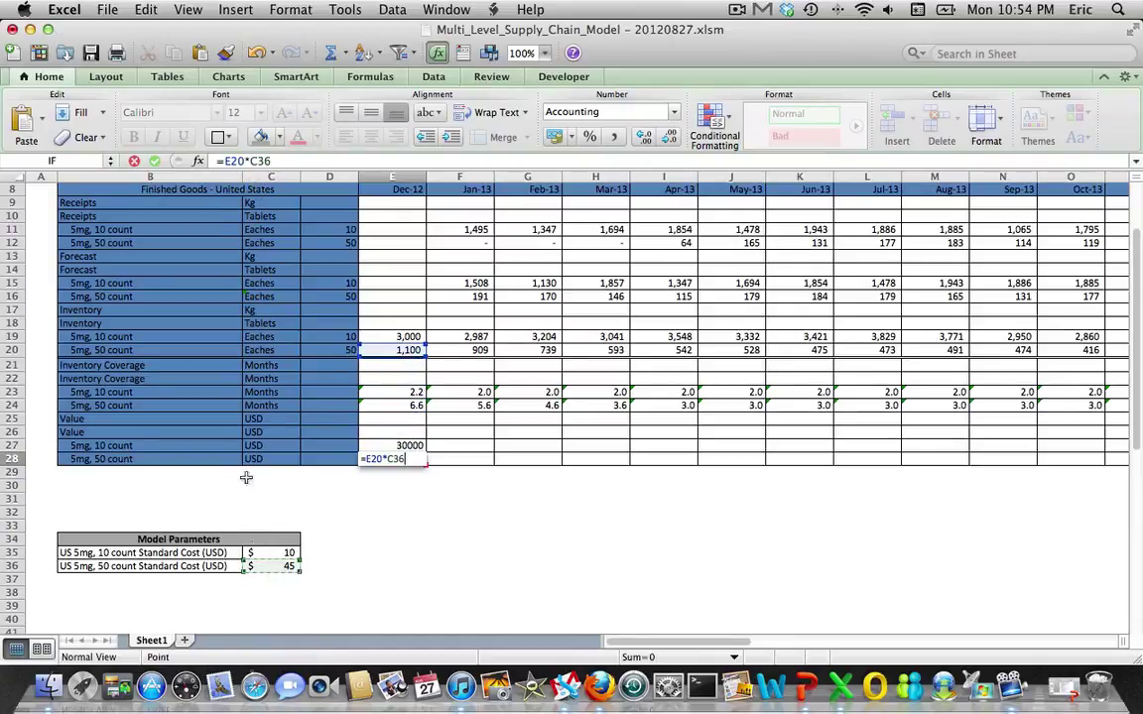
{"action": "left_click", "coordinate": [248, 160]}
{"action": "key", "text": "super+t"}
{"action": "key", "text": "Return"}
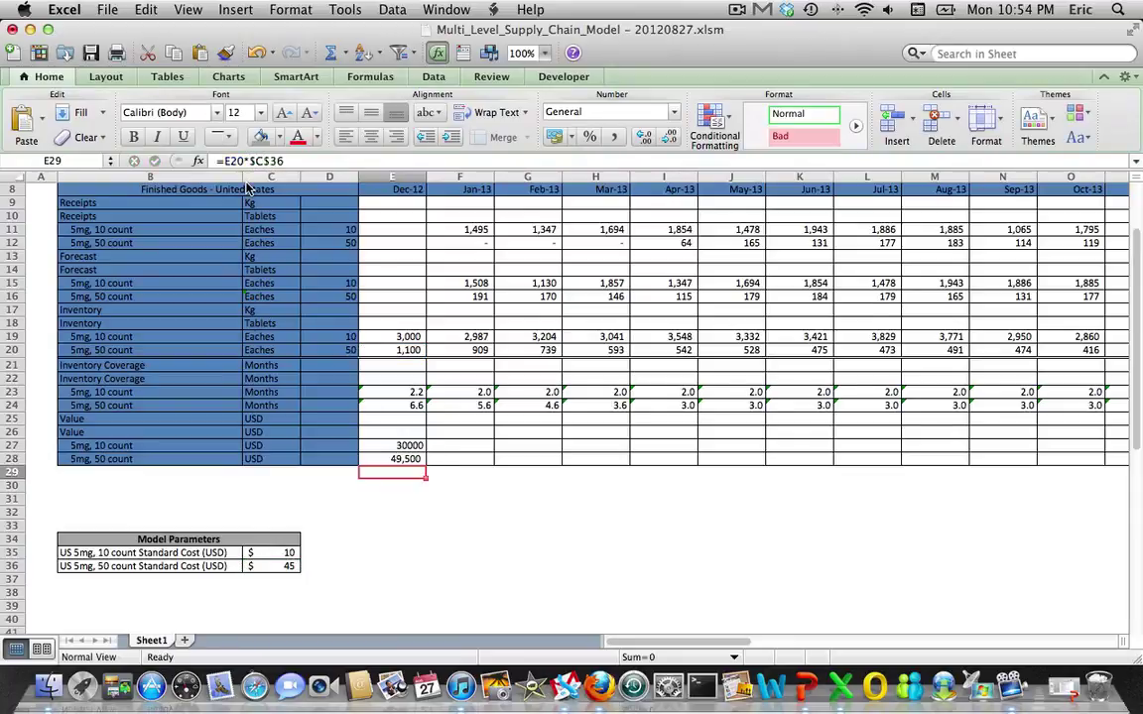
{"action": "key", "text": "Up"}
{"action": "key", "text": "Up"}
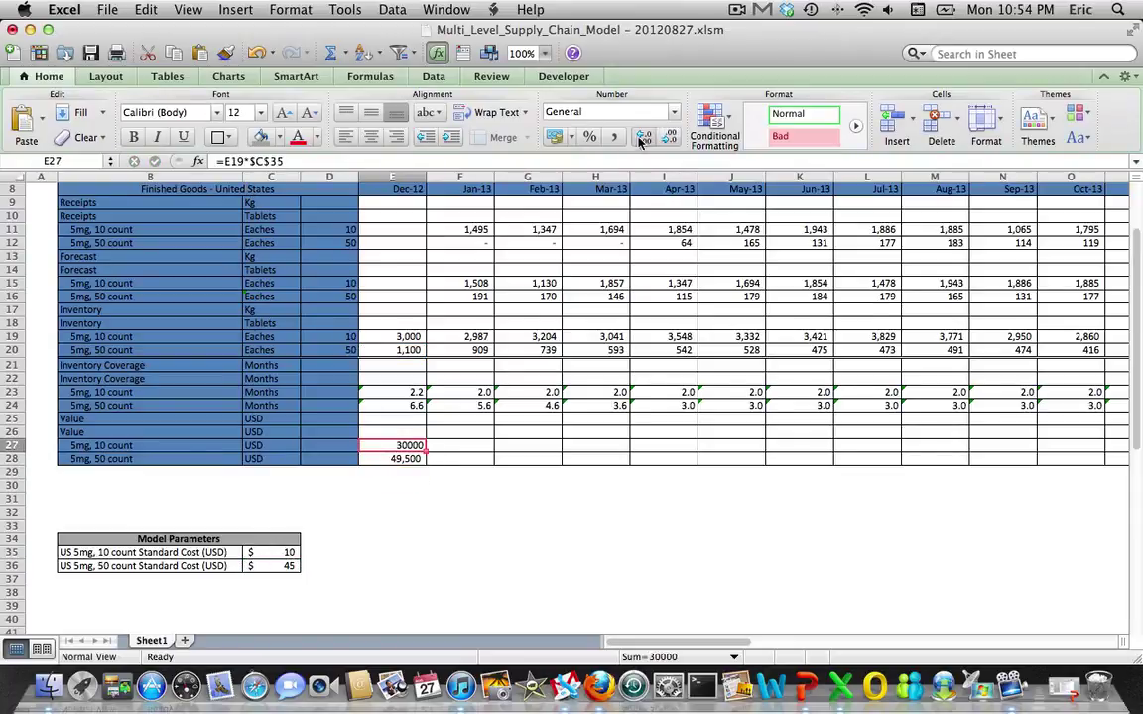
Step: Format the E27 and E28 values as Accounting with no decimals
{"action": "left_click", "coordinate": [673, 115]}
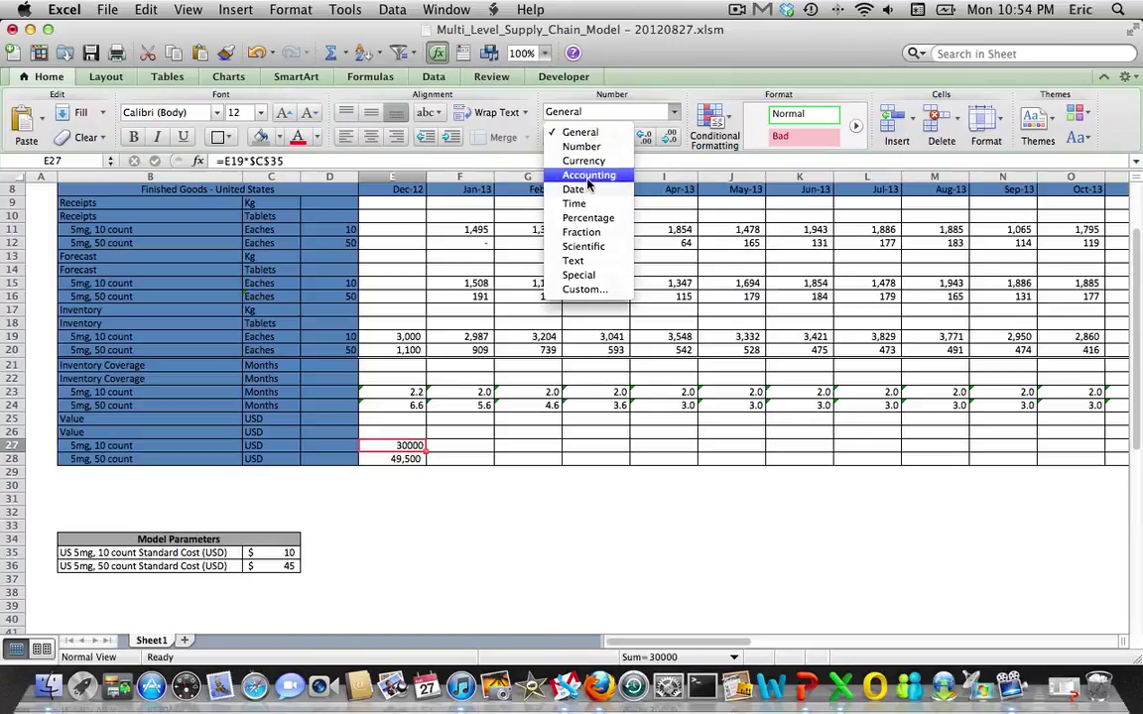
{"action": "left_click", "coordinate": [594, 154]}
{"action": "left_click", "coordinate": [389, 461]}
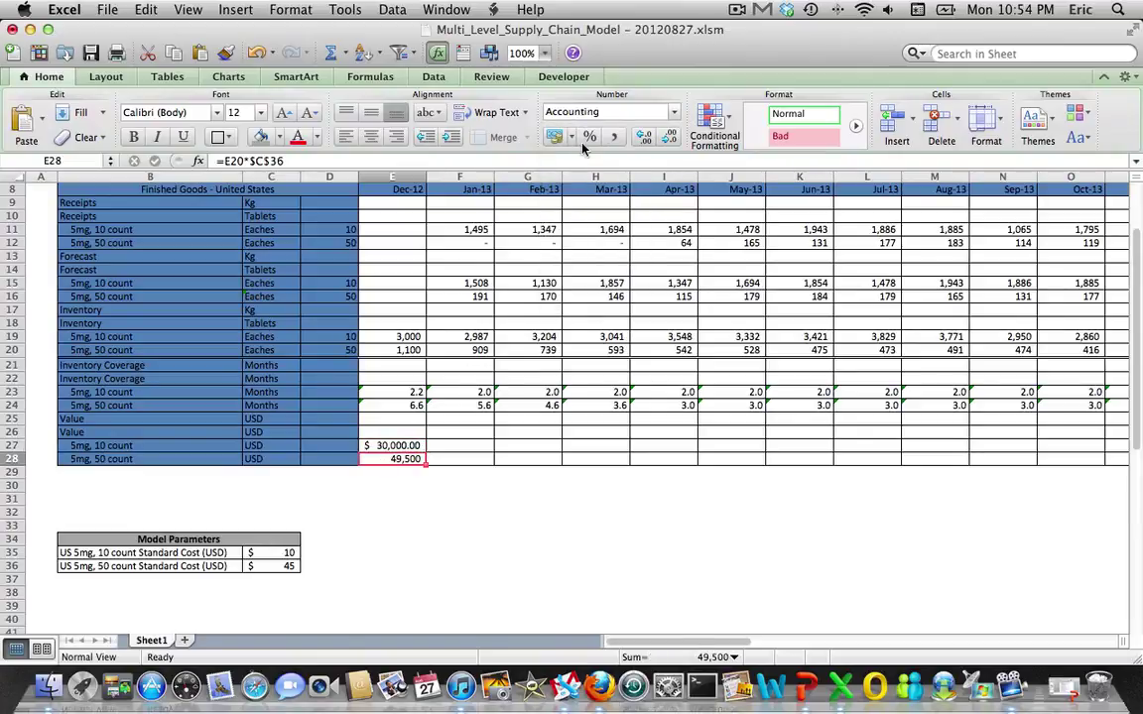
{"action": "left_click", "coordinate": [673, 115]}
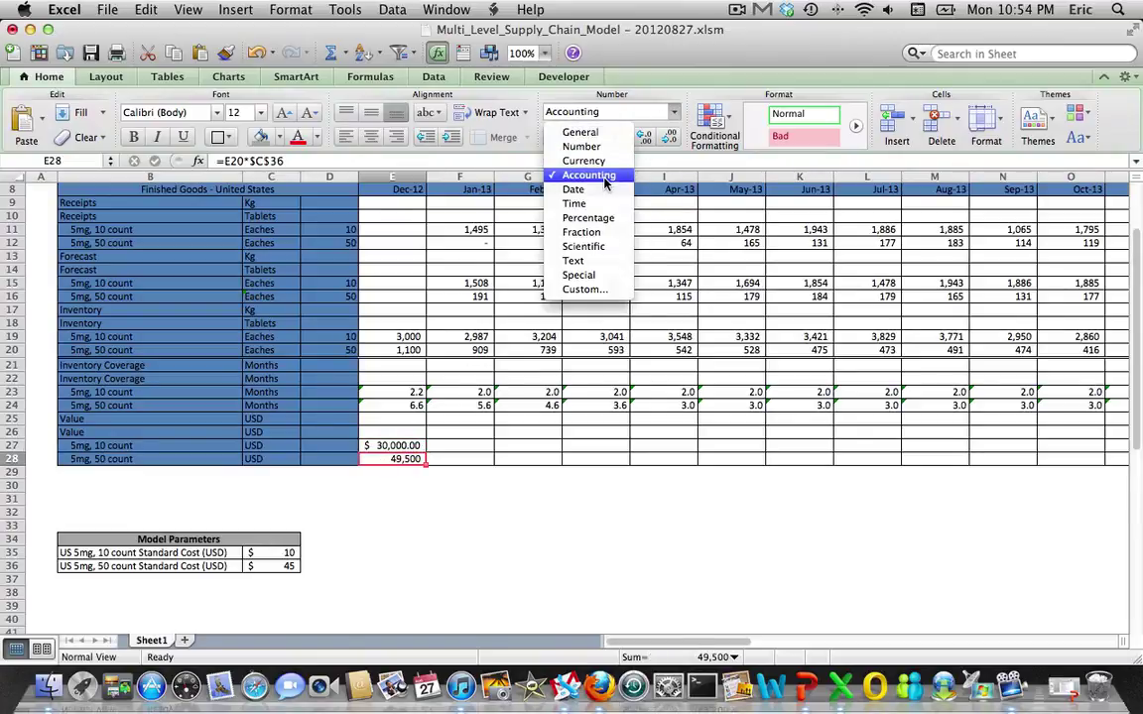
{"action": "left_click", "coordinate": [604, 177]}
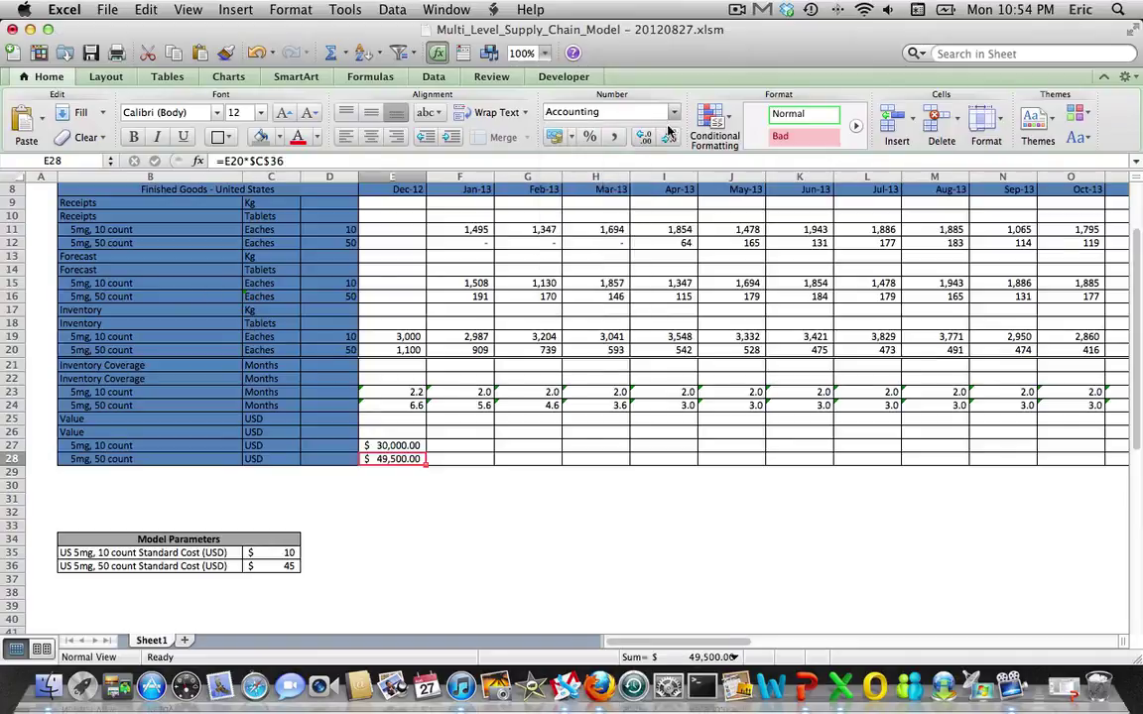
{"action": "key", "text": "Up"}
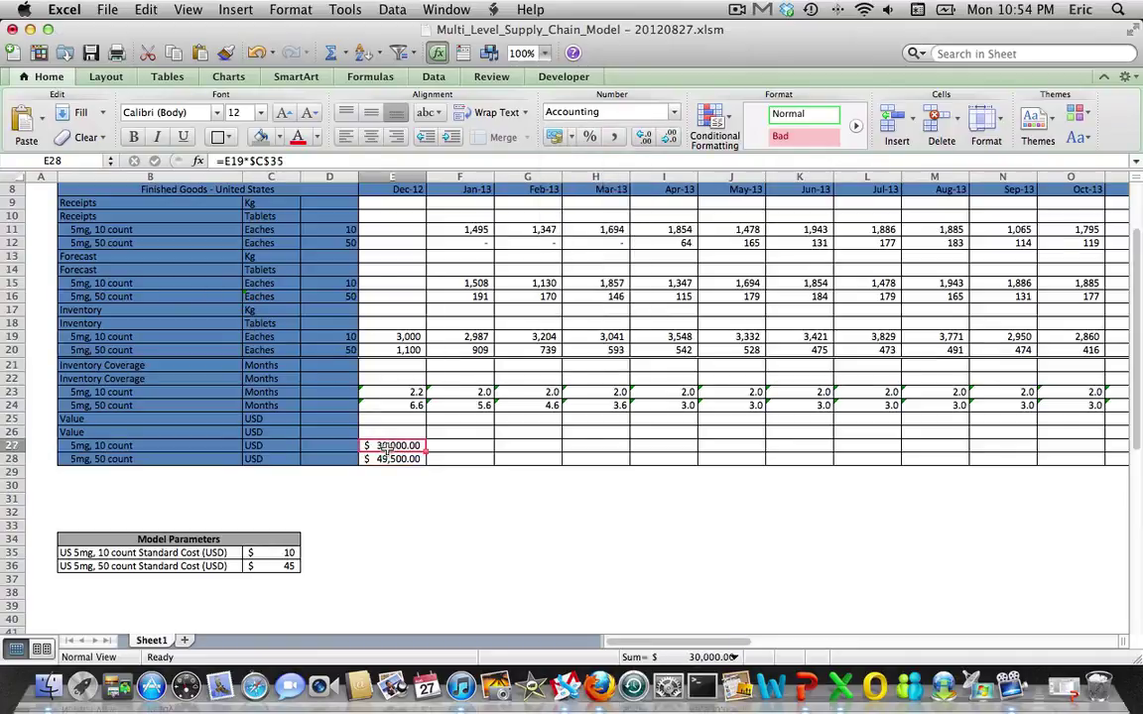
{"action": "key", "text": "shift+Down"}
{"action": "left_click", "coordinate": [670, 136]}
{"action": "left_click", "coordinate": [669, 136]}
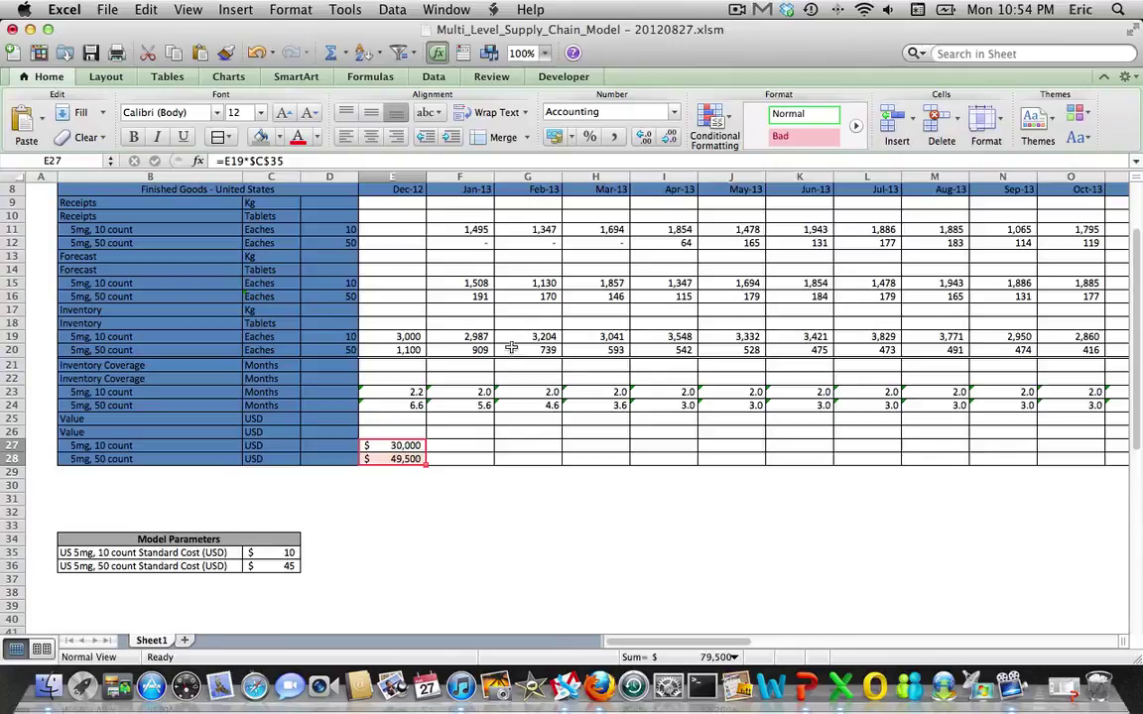
Step: Fill the Value formulas across to Dec-15 and save the workbook
{"action": "left_click_drag", "start_coordinate": [424, 464], "coordinate": [873, 483]}
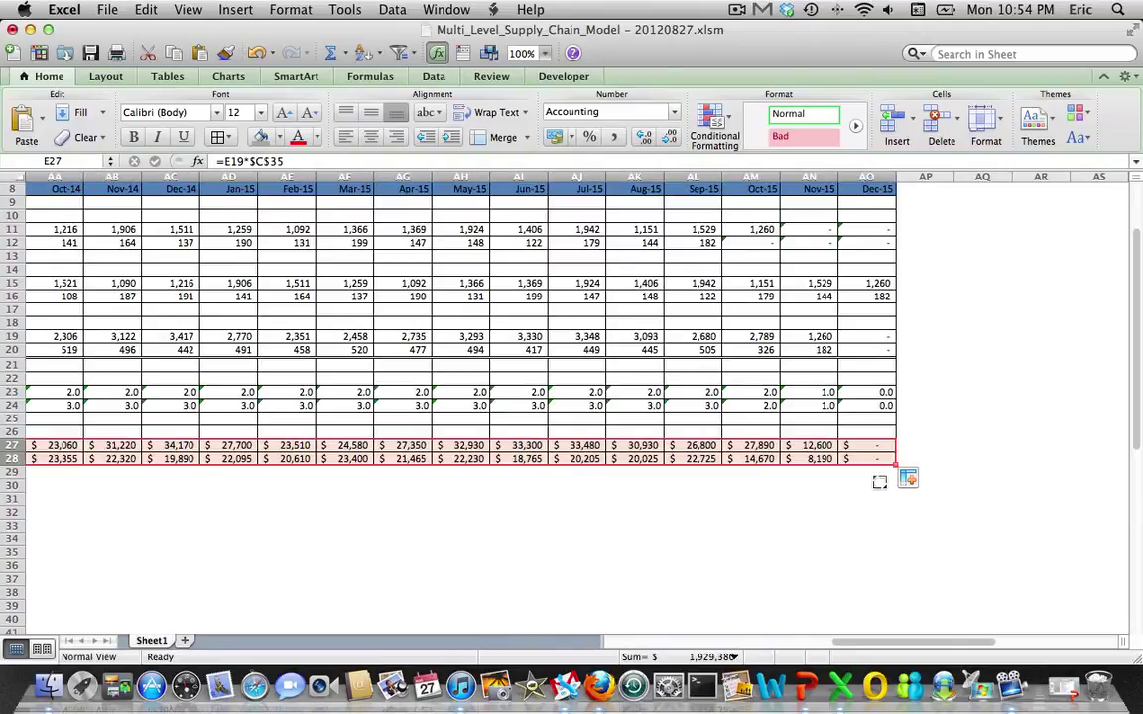
{"action": "key", "text": "Home"}
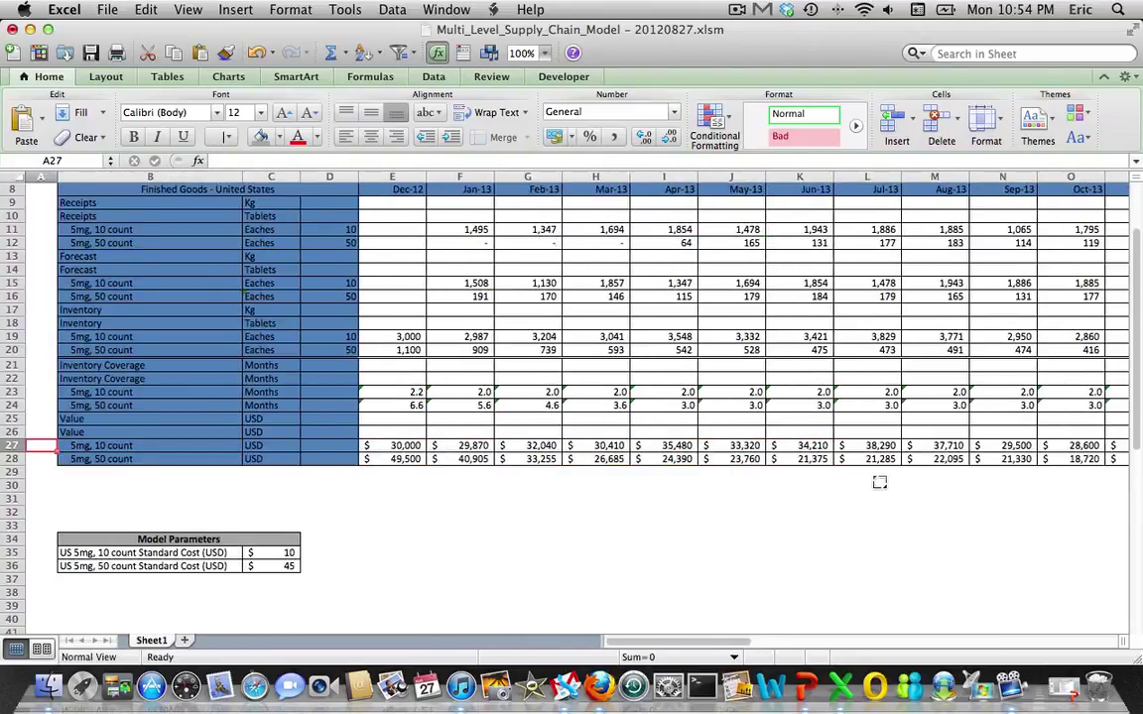
{"action": "left_click", "coordinate": [90, 53]}
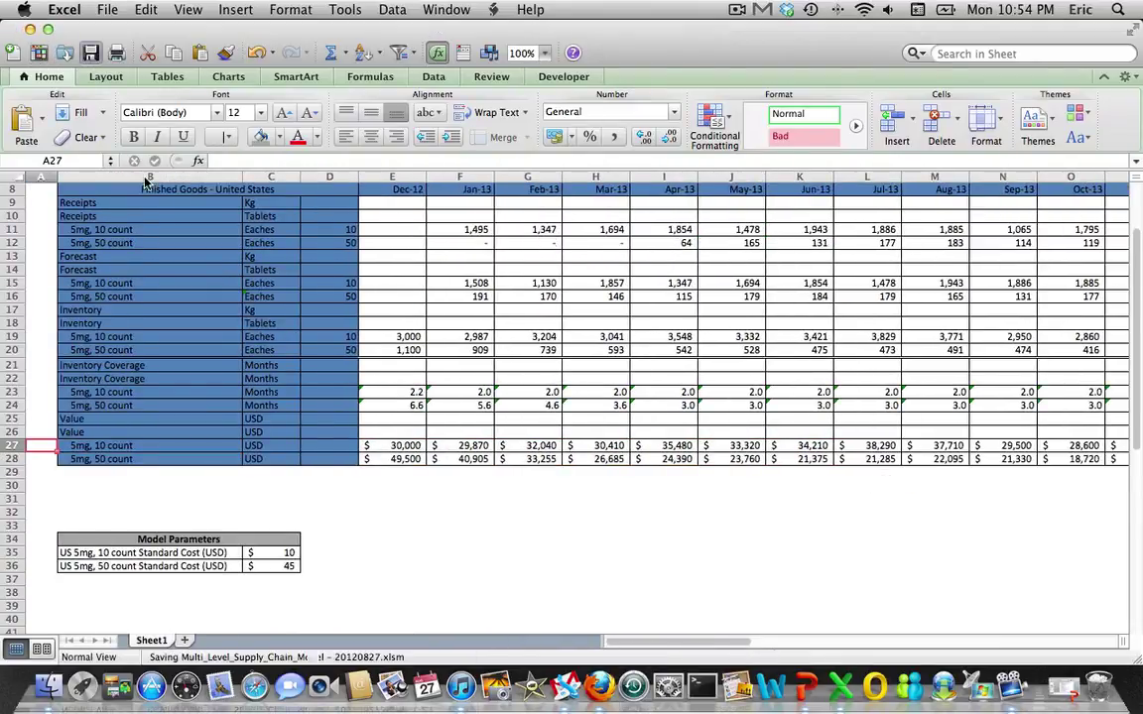
{"action": "scroll", "coordinate": [147, 176], "scroll_direction": "up", "scroll_amount": 3}
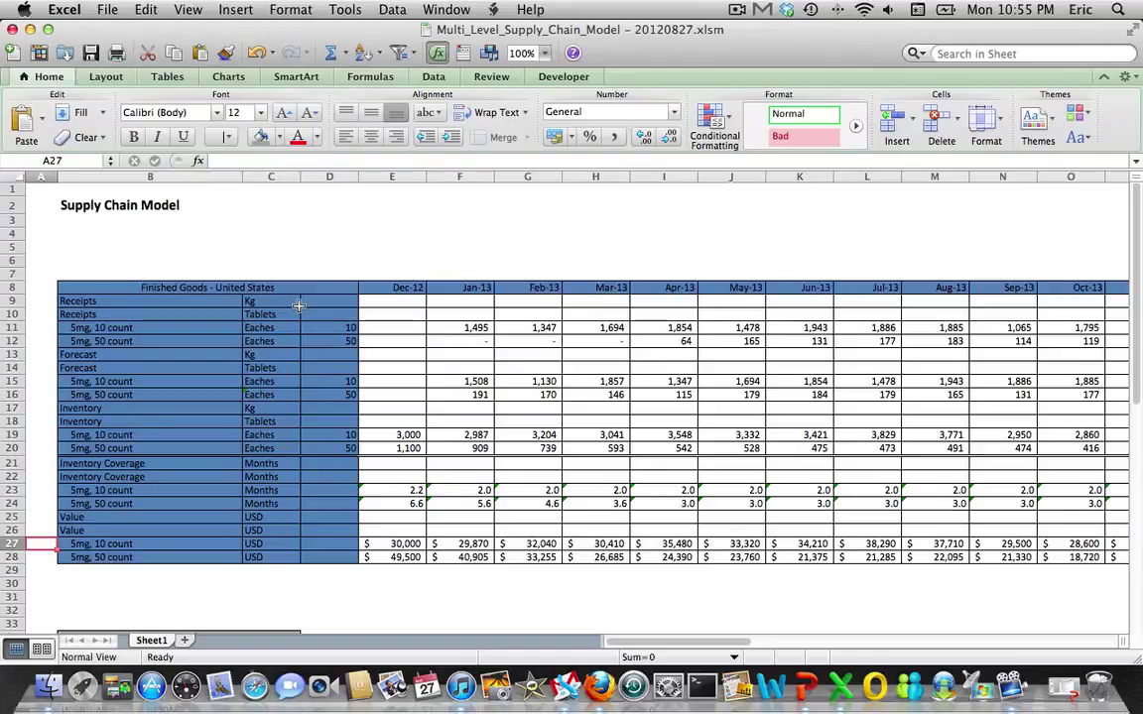
{"action": "scroll", "coordinate": [299, 306], "scroll_direction": "down", "scroll_amount": 5}
{"action": "scroll", "coordinate": [299, 305], "scroll_direction": "up", "scroll_amount": 5}
{"action": "left_click", "coordinate": [472, 316]}
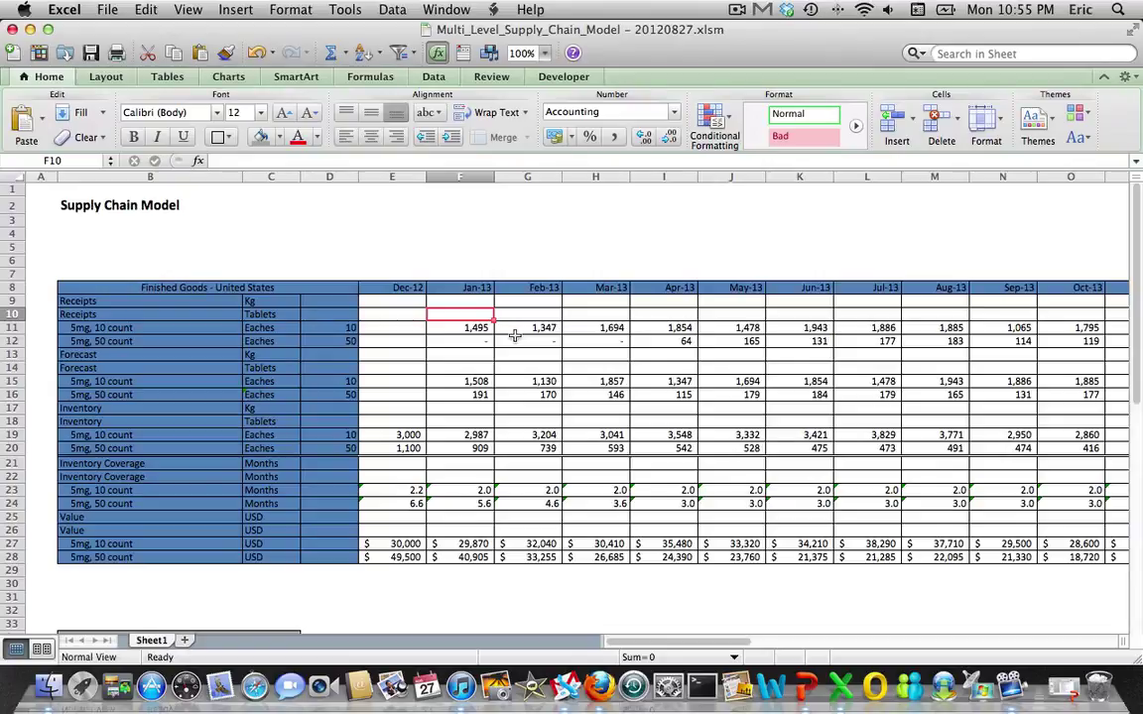
Step: In F10 enter =F11*$D11+F12*$D12 to total tablets from both counts
{"action": "type", "text": "="}
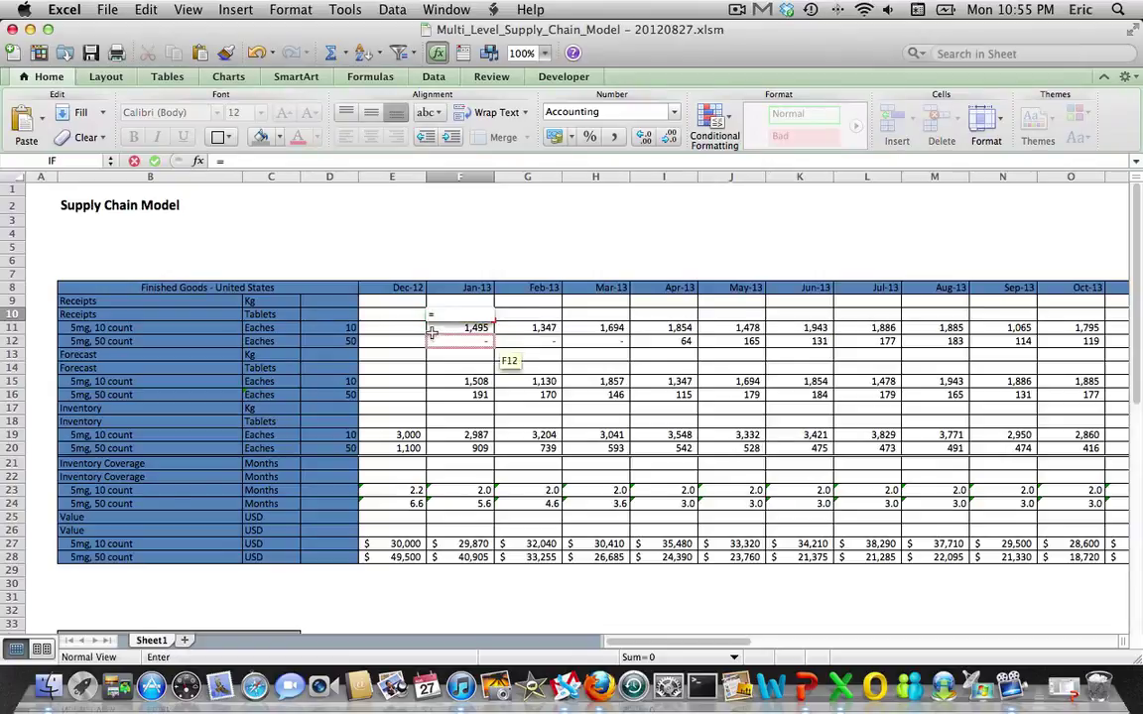
{"action": "key", "text": "Down"}
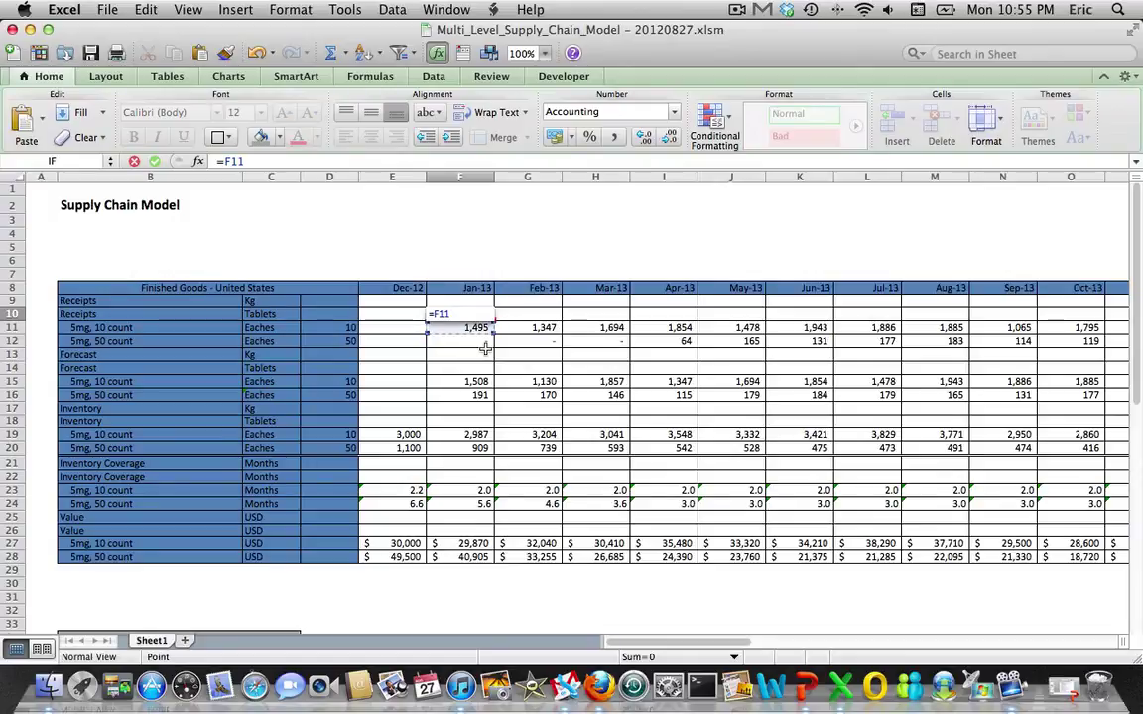
{"action": "type", "text": "*"}
{"action": "left_click", "coordinate": [468, 340]}
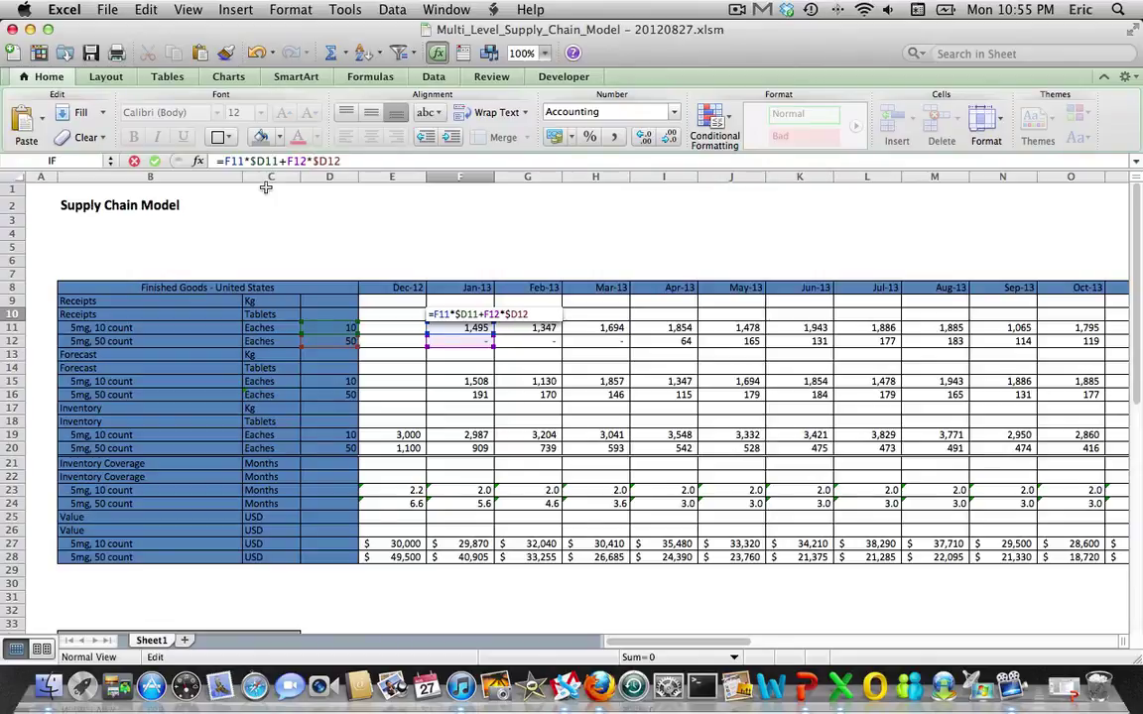
{"action": "key", "text": "Return"}
{"action": "key", "text": "Up"}
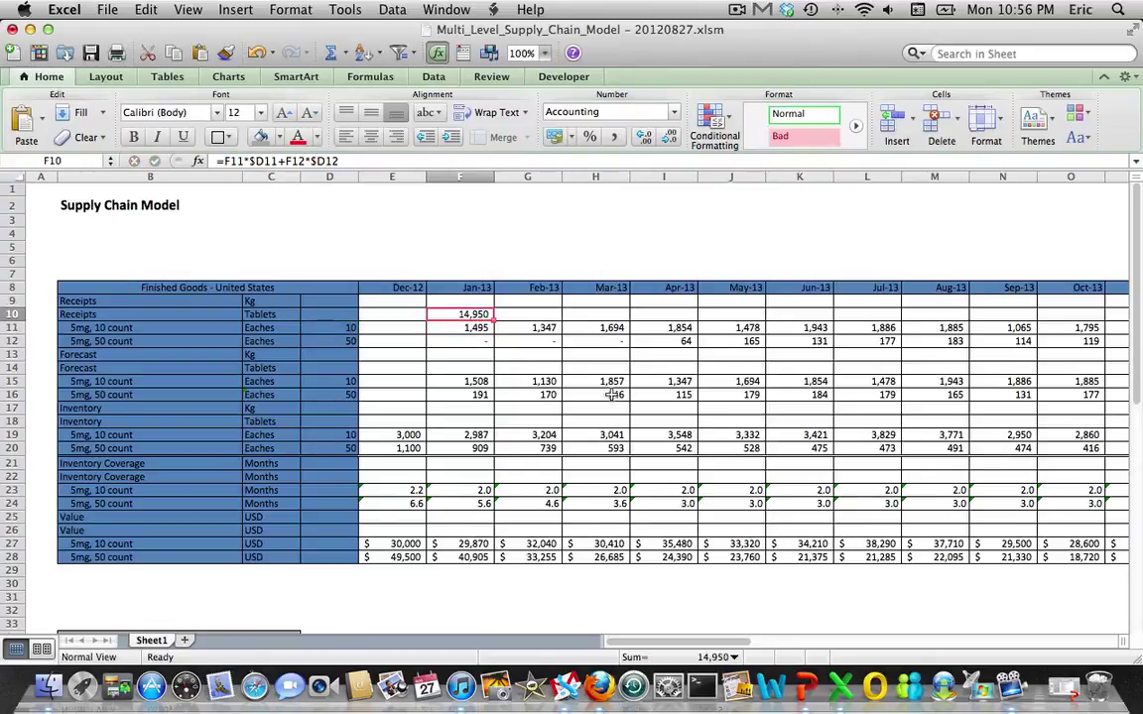
Step: Fill the Receipts Tablets formula right through Dec-15
{"action": "left_click_drag", "start_coordinate": [492, 317], "coordinate": [963, 381]}
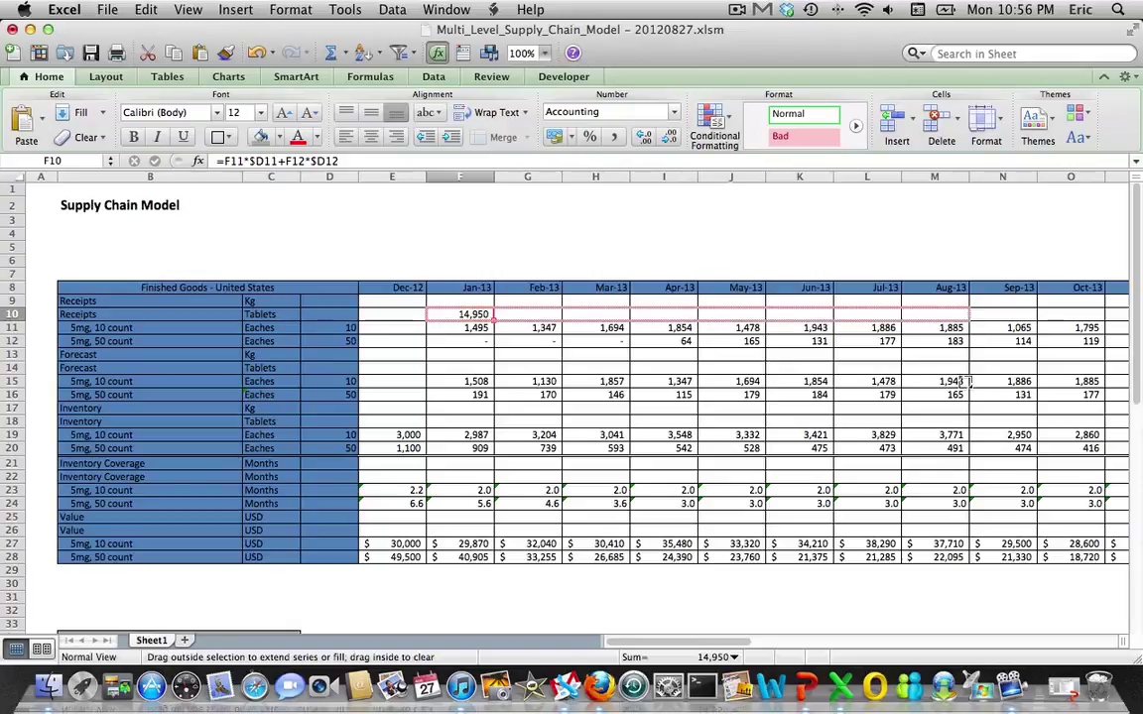
{"action": "left_click_drag", "start_coordinate": [856, 357], "coordinate": [900, 355]}
{"action": "key", "text": "ctrl+Left"}
{"action": "key", "text": "ctrl+Left"}
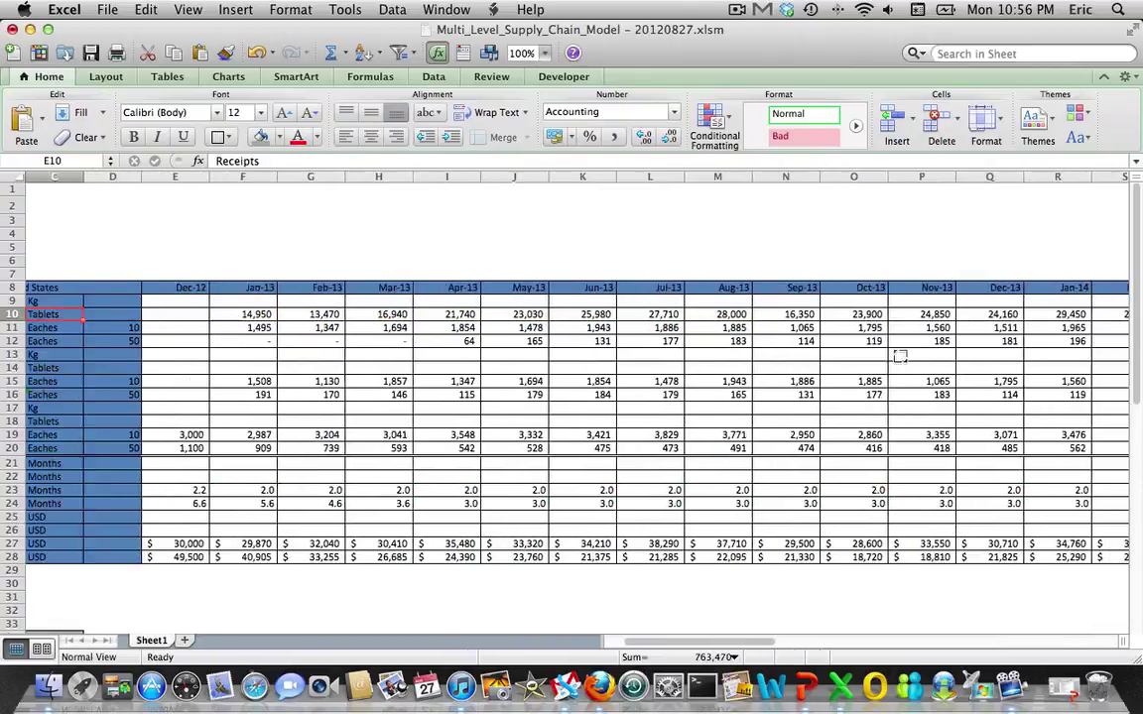
{"action": "key", "text": "Right"}
Step: Bold the two Receipts rows across every month through Dec-15
{"action": "key", "text": "Left"}
{"action": "key", "text": "Left"}
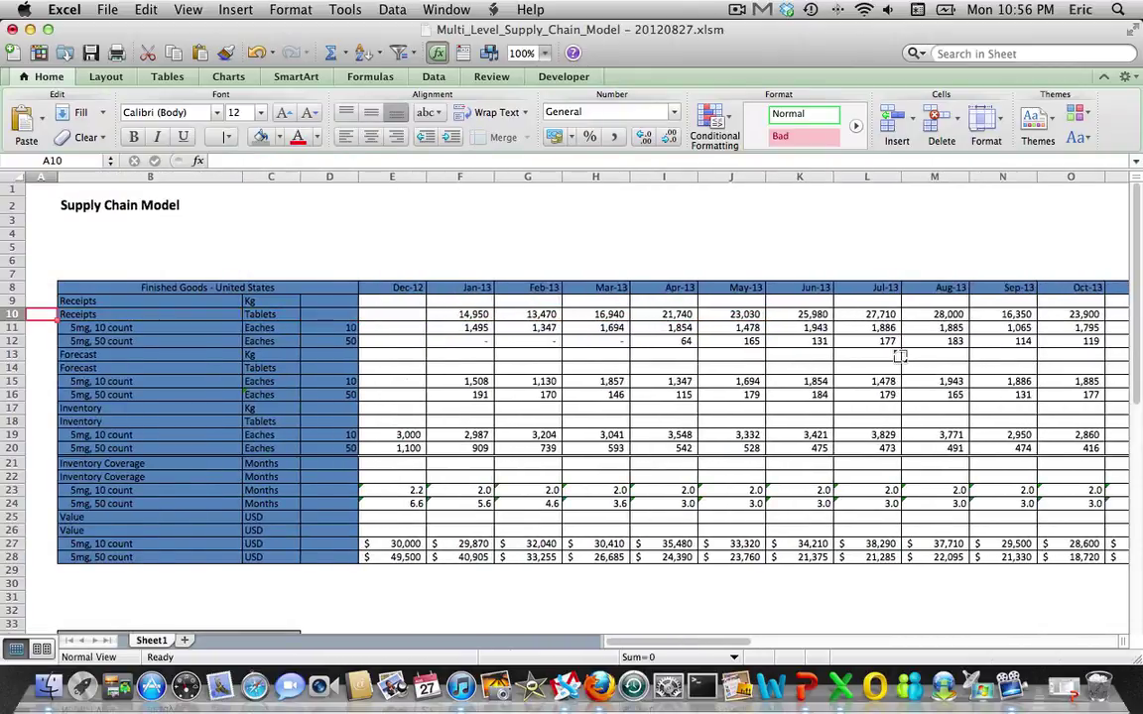
{"action": "key", "text": "Up"}
{"action": "key", "text": "Right"}
{"action": "key", "text": "shift+Down"}
{"action": "key", "text": "shift+Right"}
{"action": "key", "text": "shift+Right"}
{"action": "key", "text": "shift+Right"}
{"action": "key", "text": "shift+Right"}
{"action": "key", "text": "shift+Right"}
{"action": "key", "text": "shift+Right"}
{"action": "key", "text": "shift+Right"}
{"action": "key", "text": "shift+Right"}
{"action": "key", "text": "shift+Right"}
{"action": "key", "text": "shift+Right"}
{"action": "key", "text": "shift+Right"}
{"action": "key", "text": "shift+Right"}
{"action": "key", "text": "shift+Right"}
{"action": "key", "text": "shift+Right"}
{"action": "key", "text": "shift+Right"}
{"action": "key", "text": "shift+Right"}
{"action": "key", "text": "shift+Right"}
{"action": "key", "text": "shift+Right"}
{"action": "key", "text": "shift+Right"}
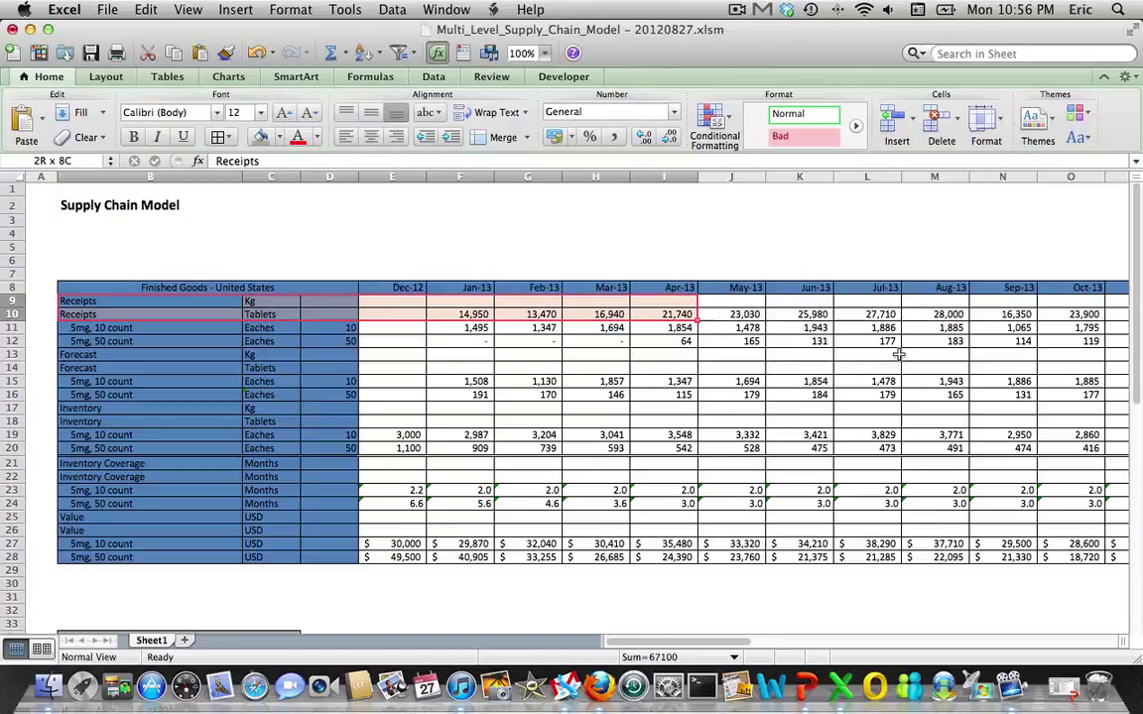
{"action": "key", "text": "shift+Right"}
{"action": "key", "text": "shift+Right"}
{"action": "key", "text": "shift+Right"}
{"action": "key", "text": "shift+Right"}
{"action": "key", "text": "shift+Right"}
{"action": "key", "text": "shift+Right"}
{"action": "key", "text": "shift+Right"}
{"action": "key", "text": "shift+Right"}
{"action": "key", "text": "shift+Right"}
{"action": "key", "text": "shift+Right"}
{"action": "key", "text": "shift+Right"}
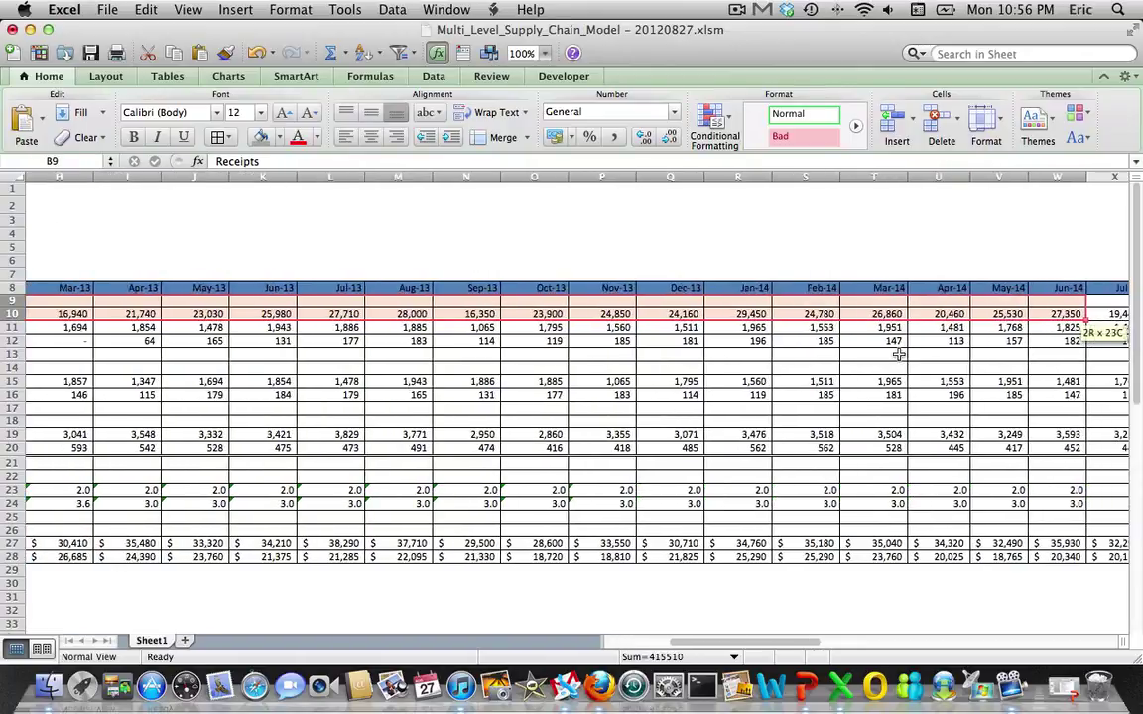
{"action": "key", "text": "shift+Right"}
{"action": "key", "text": "shift+Right"}
{"action": "key", "text": "shift+Right"}
{"action": "key", "text": "shift+Right"}
{"action": "key", "text": "shift+Right"}
{"action": "key", "text": "shift+Right"}
{"action": "key", "text": "shift+Right"}
{"action": "key", "text": "shift+Right"}
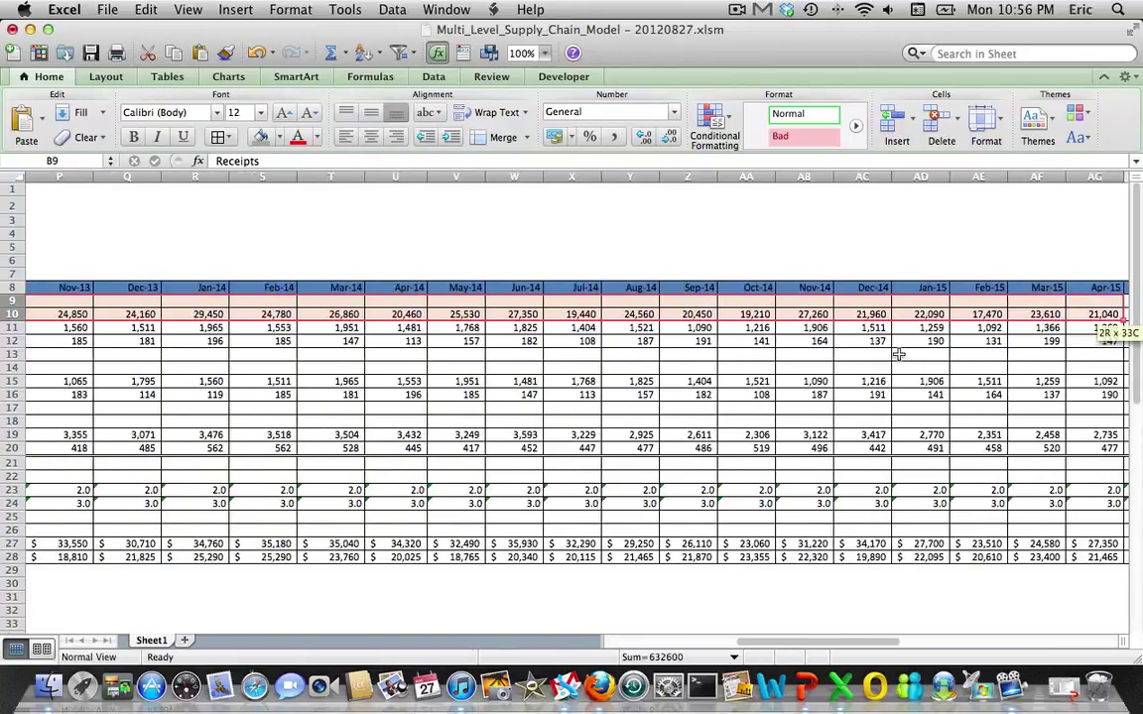
{"action": "key", "text": "shift+Right"}
{"action": "key", "text": "shift+Right"}
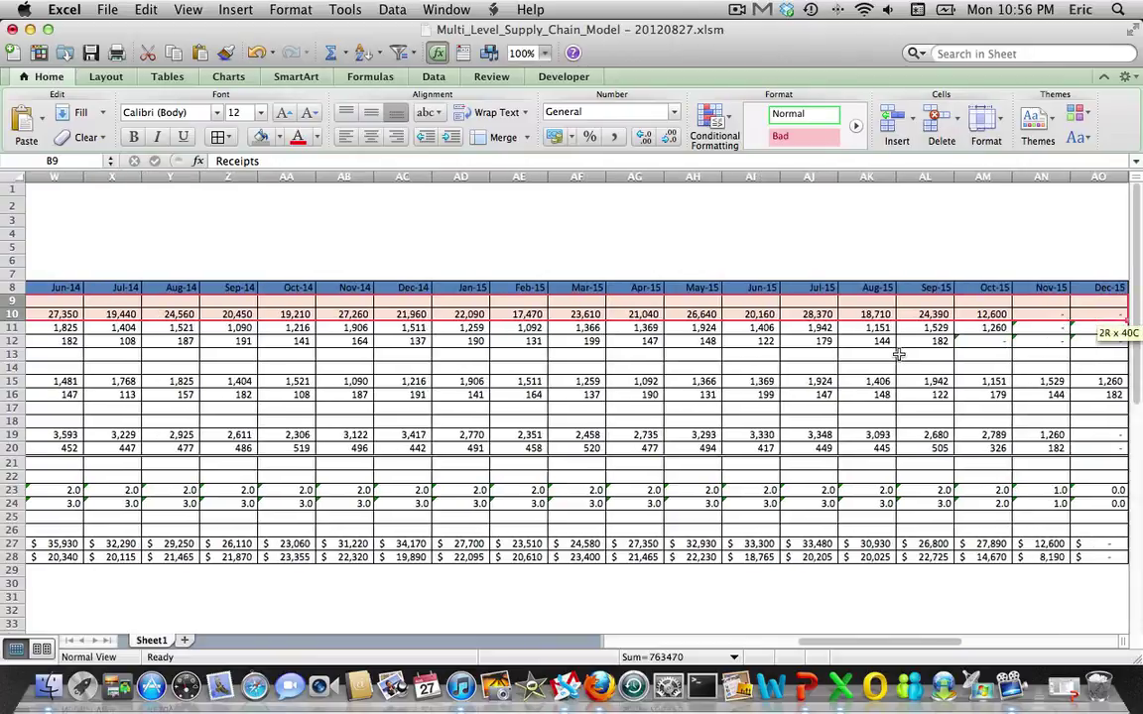
{"action": "key", "text": "shift+Left"}
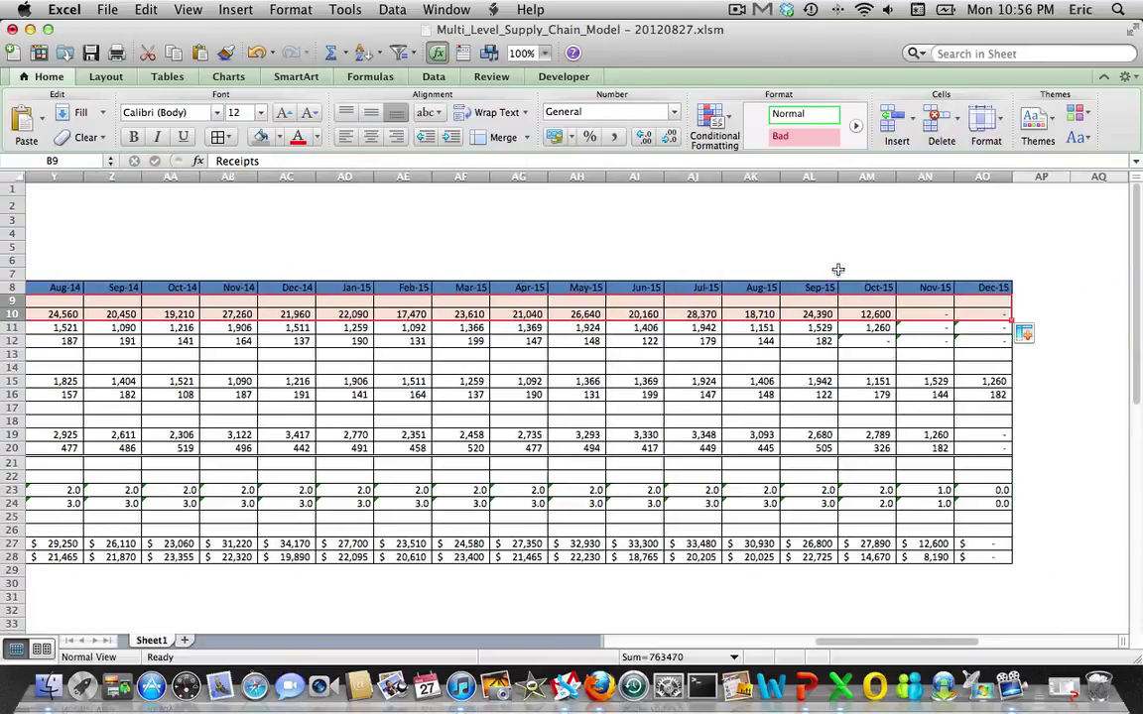
{"action": "left_click", "coordinate": [135, 141]}
Step: Bold the two Forecast rows across every month through Dec-15
{"action": "key", "text": "Down"}
{"action": "key", "text": "Down"}
{"action": "key", "text": "Down"}
{"action": "key", "text": "Down"}
{"action": "key", "text": "shift+Down"}
{"action": "key", "text": "shift+Right"}
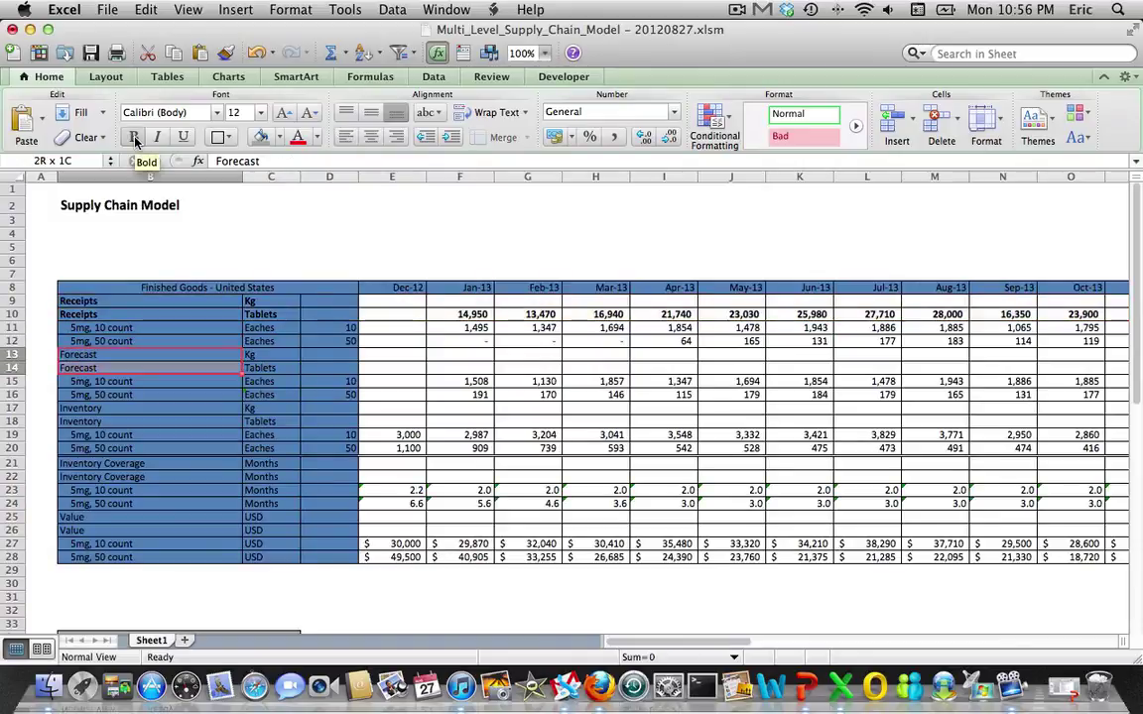
{"action": "key", "text": "shift+Right"}
{"action": "key", "text": "shift+Right"}
{"action": "key", "text": "shift+Right"}
{"action": "key", "text": "shift+Right"}
{"action": "key", "text": "shift+Right"}
{"action": "key", "text": "shift+Right"}
{"action": "key", "text": "shift+Right"}
{"action": "key", "text": "shift+Right"}
{"action": "key", "text": "shift+Right"}
{"action": "key", "text": "shift+Right"}
{"action": "key", "text": "shift+Right"}
{"action": "key", "text": "shift+Right"}
{"action": "key", "text": "shift+Right"}
{"action": "key", "text": "shift+Right"}
{"action": "key", "text": "shift+Right"}
{"action": "key", "text": "shift+Right"}
{"action": "key", "text": "shift+Right"}
{"action": "key", "text": "shift+Right"}
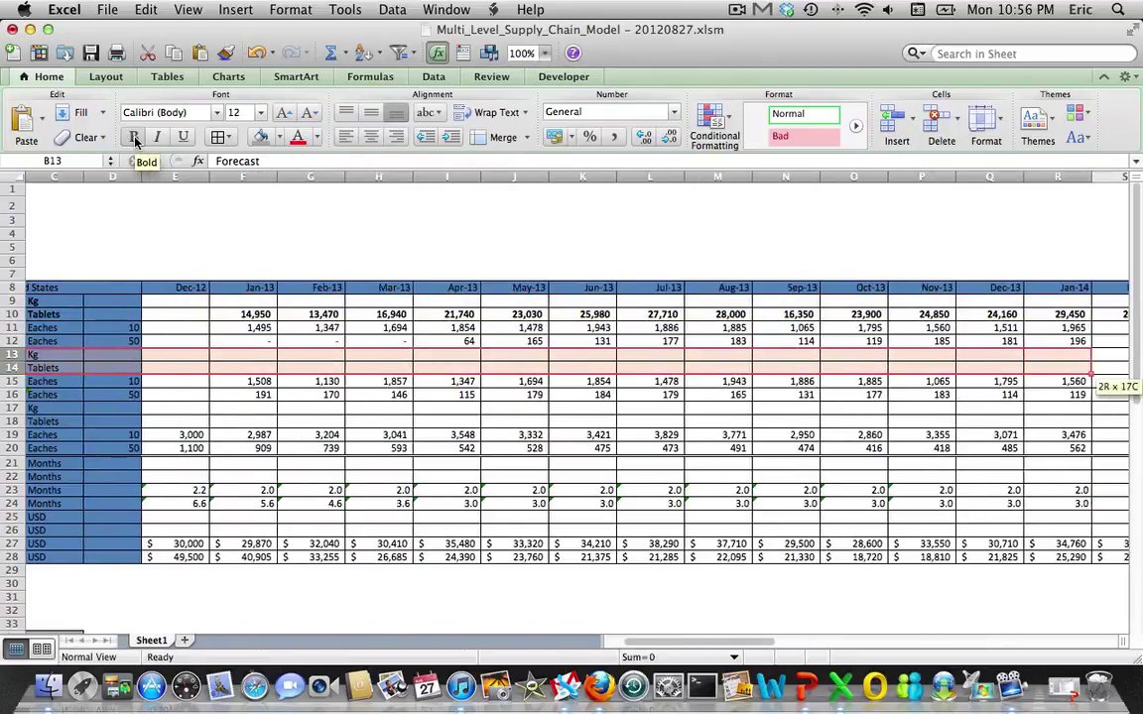
{"action": "key", "text": "shift+Right"}
{"action": "key", "text": "shift+Right"}
{"action": "key", "text": "shift+Right"}
{"action": "key", "text": "shift+Right"}
{"action": "key", "text": "shift+Right"}
{"action": "key", "text": "shift+Right"}
{"action": "key", "text": "shift+Right"}
{"action": "key", "text": "shift+Right"}
{"action": "key", "text": "shift+Right"}
{"action": "key", "text": "shift+Right"}
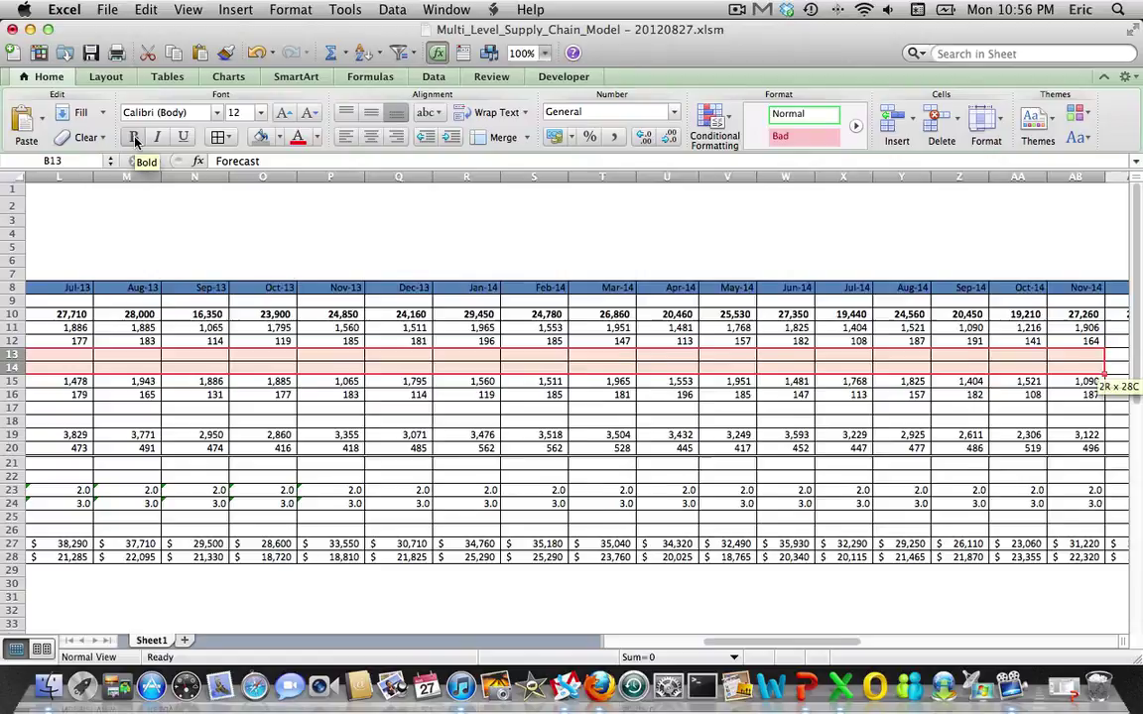
{"action": "key", "text": "shift+Right"}
{"action": "key", "text": "shift+Right"}
{"action": "key", "text": "shift+Right"}
{"action": "key", "text": "shift+Right"}
{"action": "key", "text": "shift+Right"}
{"action": "key", "text": "shift+Right"}
{"action": "key", "text": "shift+Right"}
{"action": "key", "text": "shift+Right"}
{"action": "key", "text": "shift+Right"}
{"action": "key", "text": "shift+Right"}
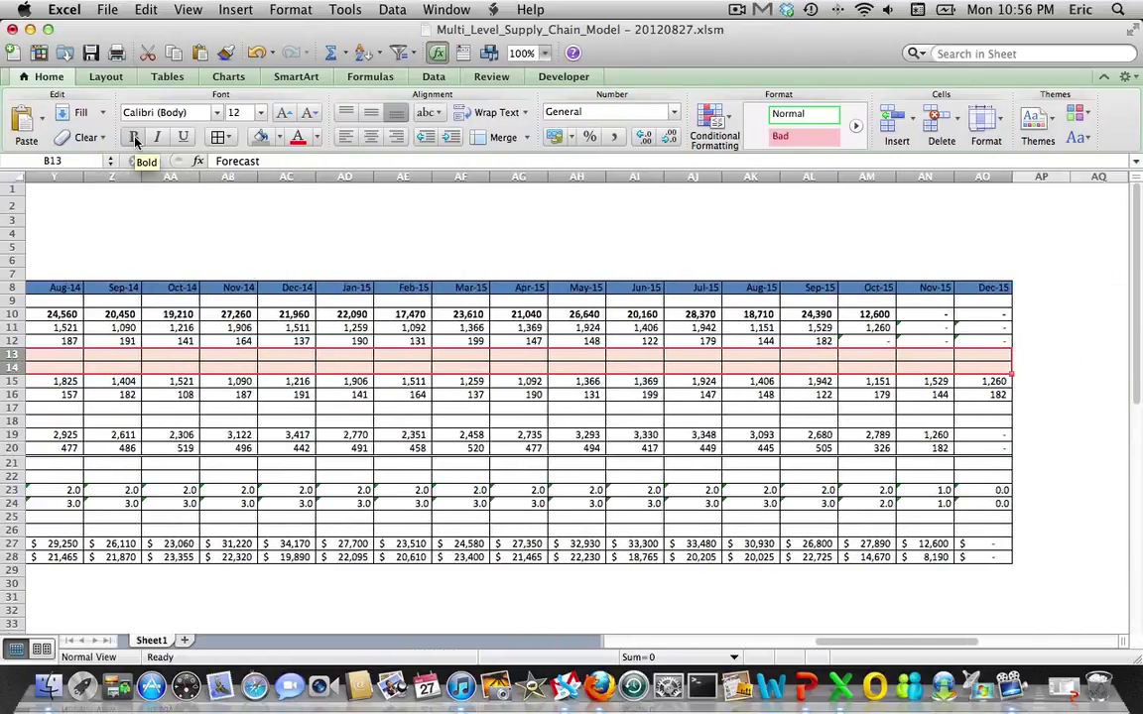
{"action": "left_click", "coordinate": [139, 145]}
Step: Select the two Inventory rows across the months, ending at Dec-15
{"action": "key", "text": "Down"}
{"action": "key", "text": "Down"}
{"action": "key", "text": "Down"}
{"action": "key", "text": "Down"}
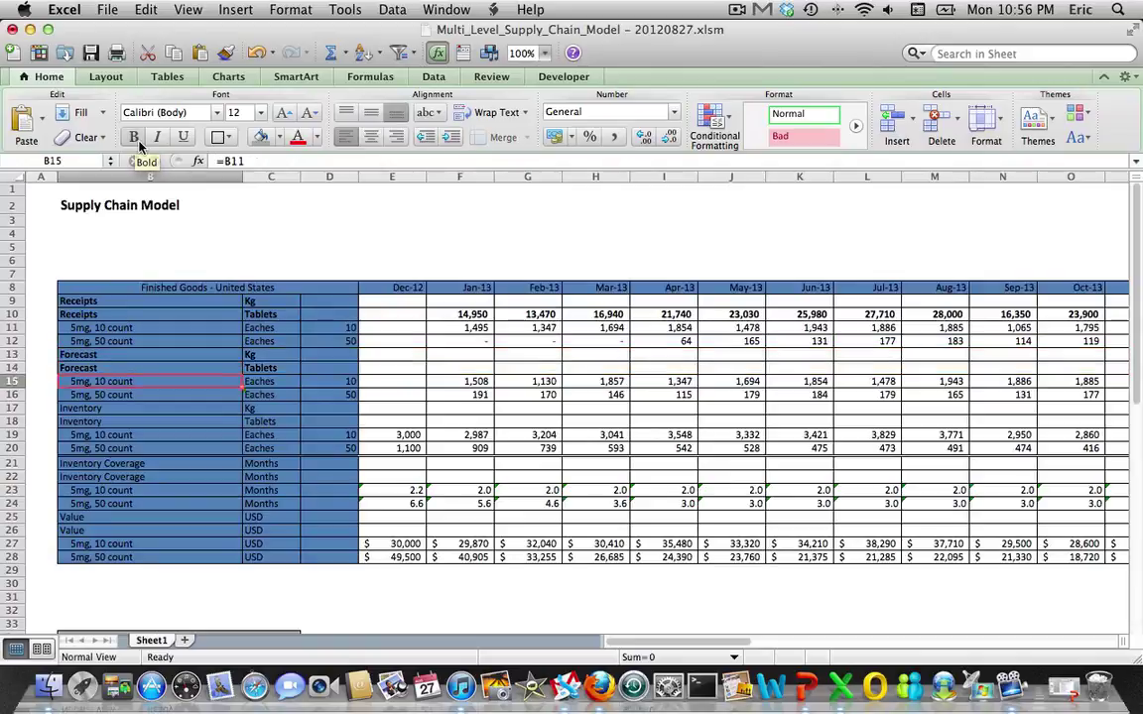
{"action": "key", "text": "shift+Down"}
{"action": "key", "text": "shift+Right"}
{"action": "key", "text": "shift+Right"}
{"action": "key", "text": "shift+Right"}
{"action": "key", "text": "shift+Right"}
{"action": "key", "text": "shift+Right"}
{"action": "key", "text": "shift+Right"}
{"action": "key", "text": "shift+Right"}
{"action": "key", "text": "shift+Right"}
{"action": "key", "text": "shift+Right"}
{"action": "key", "text": "shift+Right"}
{"action": "key", "text": "shift+Right"}
{"action": "key", "text": "shift+Right"}
{"action": "key", "text": "shift+Right"}
{"action": "key", "text": "shift+Right"}
{"action": "key", "text": "shift+Right"}
{"action": "key", "text": "shift+Right"}
{"action": "key", "text": "shift+Right"}
{"action": "key", "text": "shift+Right"}
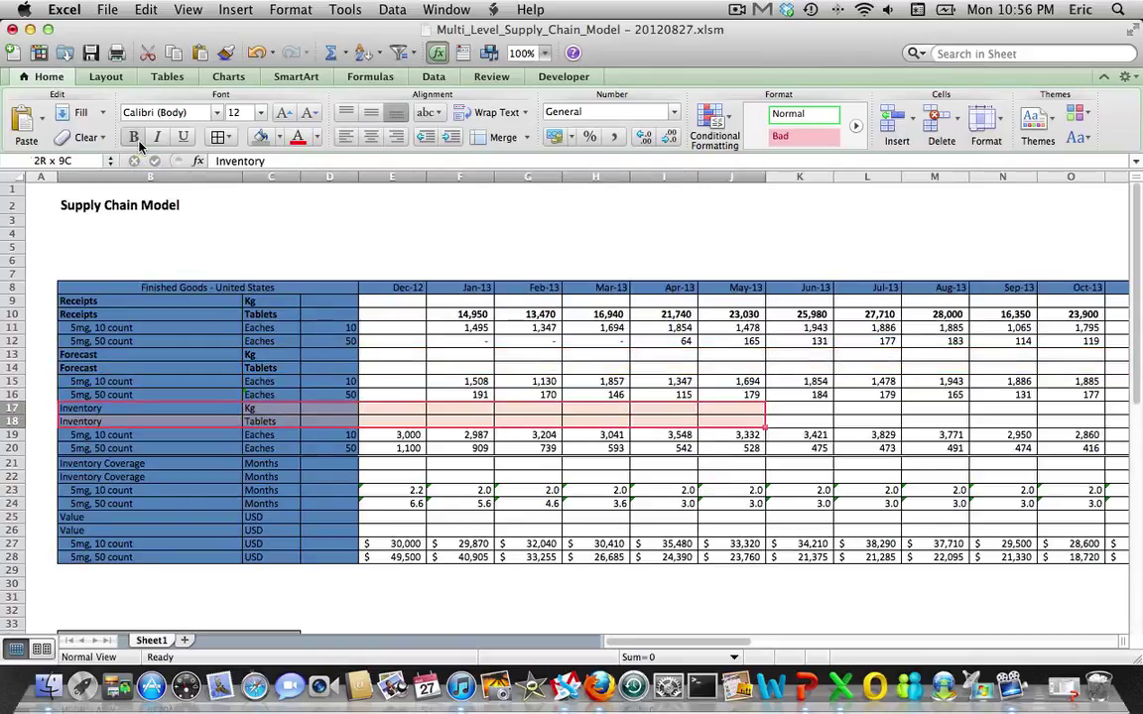
{"action": "key", "text": "shift+Right"}
{"action": "key", "text": "shift+Right"}
{"action": "key", "text": "shift+Right"}
{"action": "key", "text": "shift+Right"}
{"action": "key", "text": "shift+Right"}
{"action": "key", "text": "shift+Right"}
{"action": "key", "text": "shift+Right"}
{"action": "key", "text": "shift+Right"}
{"action": "key", "text": "shift+Right"}
{"action": "key", "text": "shift+Right"}
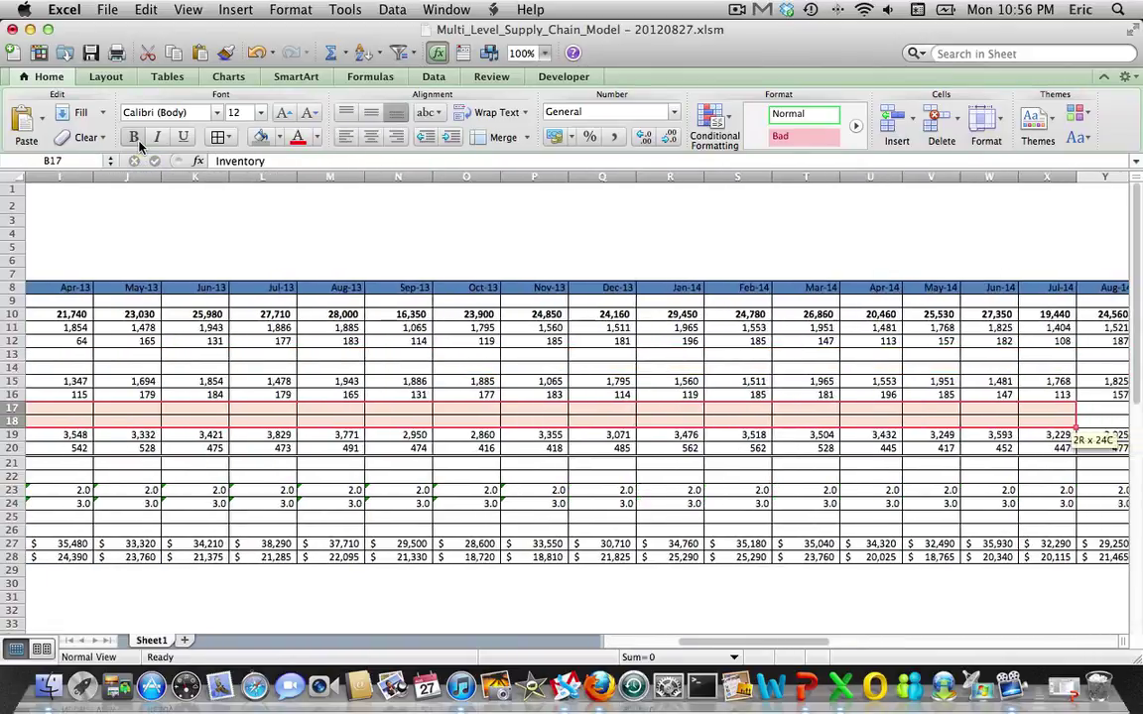
{"action": "key", "text": "shift+Right"}
{"action": "key", "text": "shift+Right"}
{"action": "key", "text": "shift+Right"}
{"action": "key", "text": "shift+Right"}
{"action": "key", "text": "shift+Right"}
{"action": "key", "text": "shift+Right"}
{"action": "key", "text": "shift+Right"}
{"action": "key", "text": "shift+Right"}
{"action": "key", "text": "shift+Right"}
{"action": "key", "text": "shift+Right"}
{"action": "key", "text": "shift+Right"}
{"action": "key", "text": "shift+Right"}
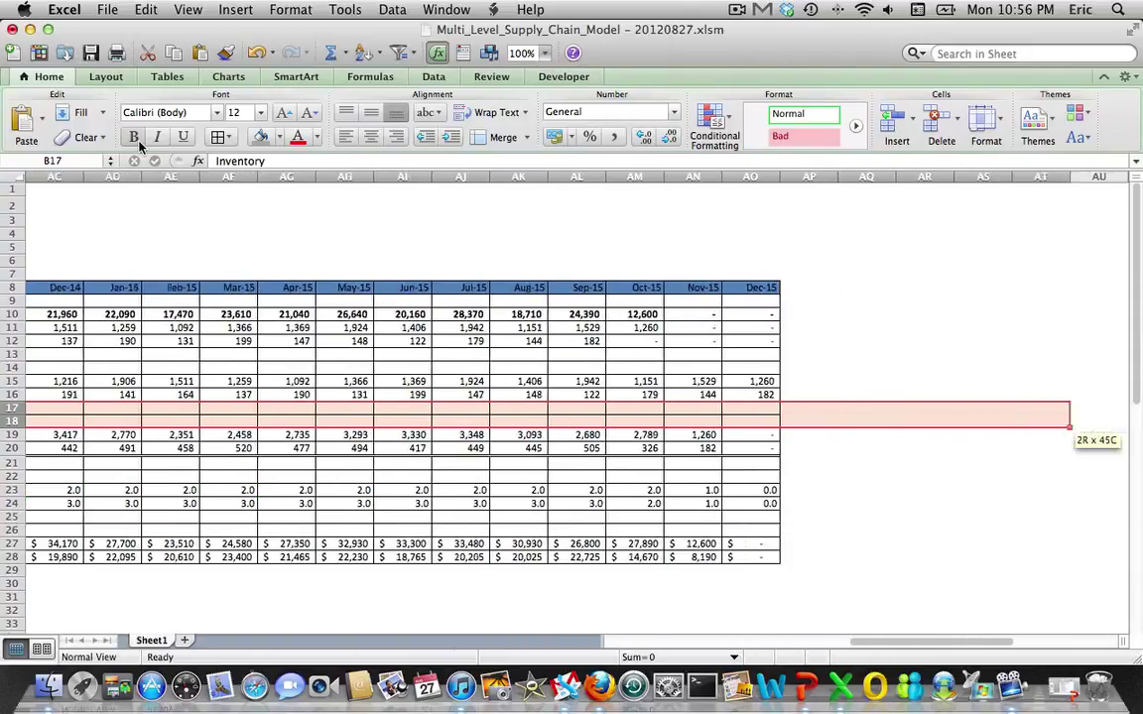
{"action": "key", "text": "shift+Left"}
Step: Select the Inventory Coverage rows from their labels through Dec-15
{"action": "key", "text": "Left"}
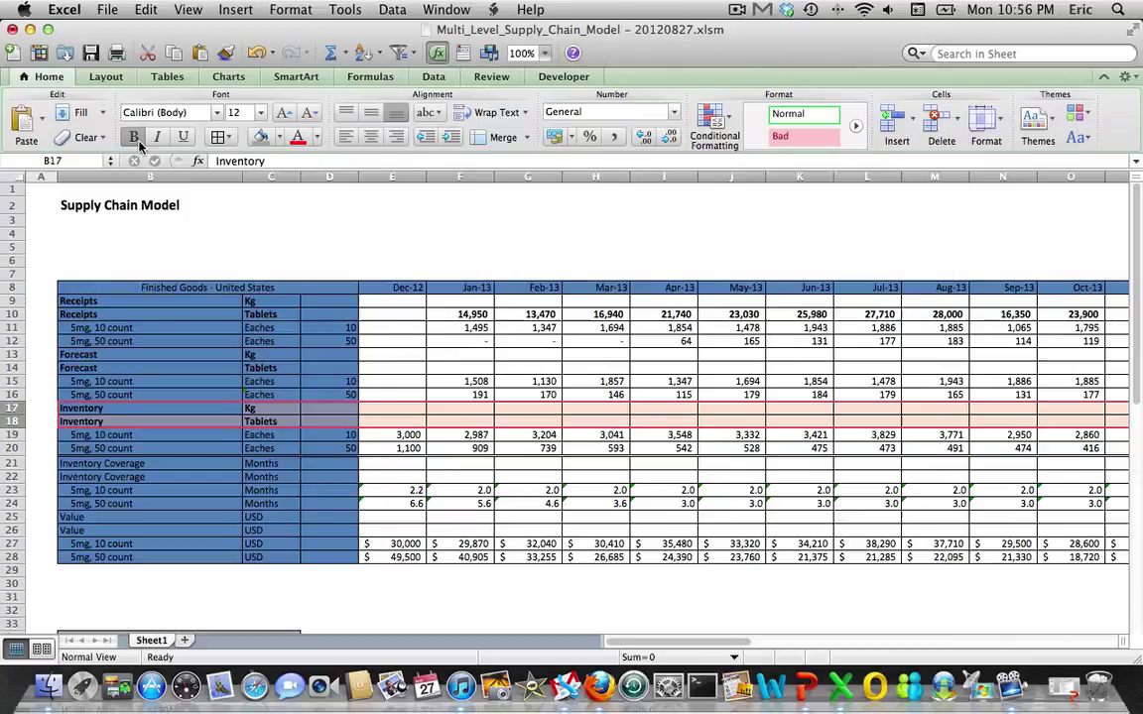
{"action": "key", "text": "Down"}
{"action": "key", "text": "Down"}
{"action": "key", "text": "Down"}
{"action": "key", "text": "Down"}
{"action": "key", "text": "Right"}
{"action": "key", "text": "Right"}
{"action": "key", "text": "Right"}
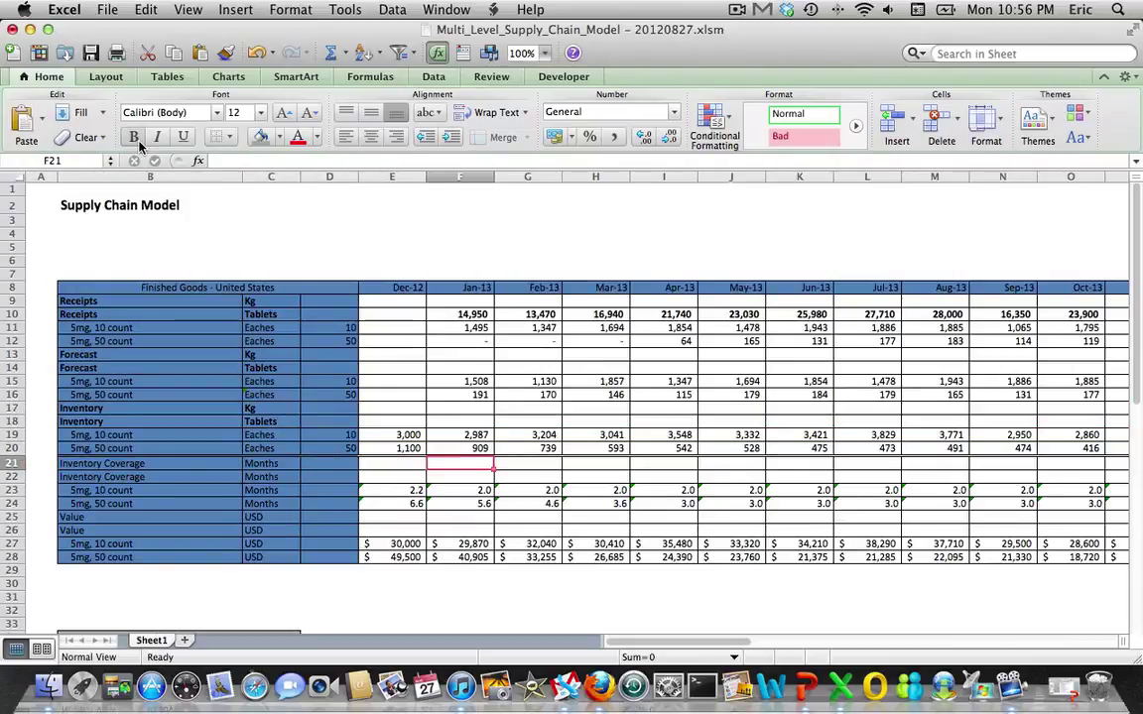
{"action": "key", "text": "shift+Right"}
{"action": "key", "text": "shift+Down"}
{"action": "key", "text": "shift+Right"}
{"action": "key", "text": "shift+Right"}
{"action": "key", "text": "shift+Right"}
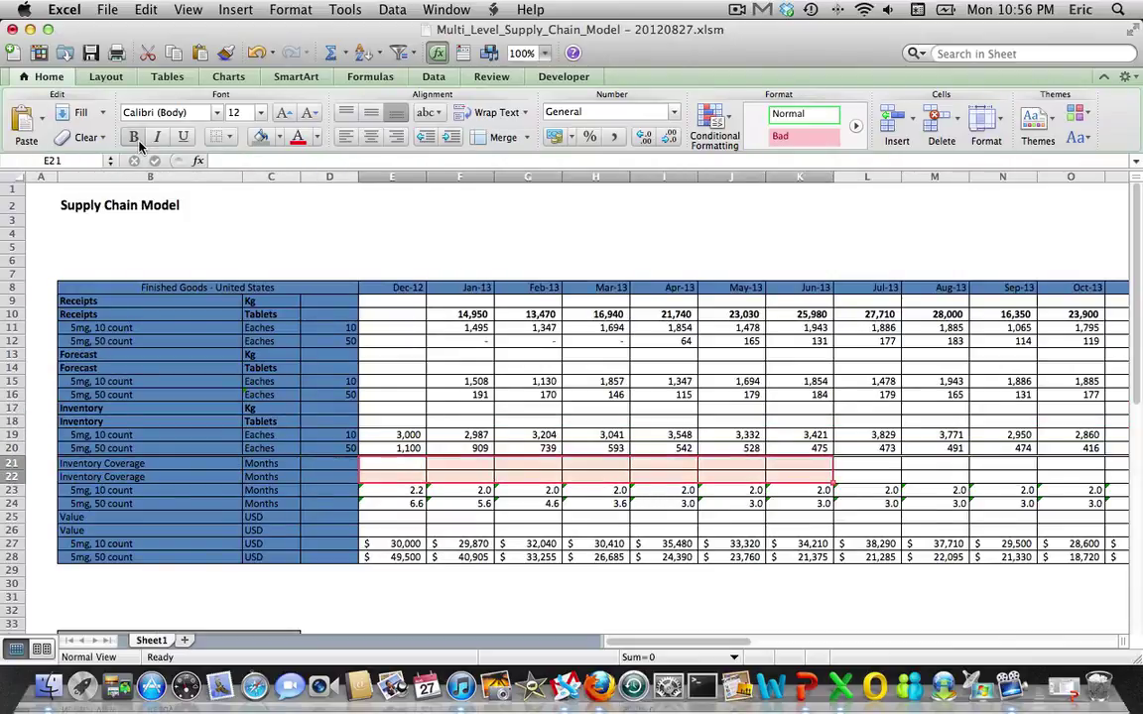
{"action": "key", "text": "Left"}
{"action": "key", "text": "Left"}
{"action": "key", "text": "Left"}
{"action": "key", "text": "shift+Down"}
{"action": "key", "text": "shift+Right"}
{"action": "key", "text": "shift+Right"}
{"action": "key", "text": "shift+Right"}
{"action": "key", "text": "shift+Right"}
{"action": "key", "text": "shift+Right"}
{"action": "key", "text": "shift+Right"}
{"action": "key", "text": "shift+Right"}
{"action": "key", "text": "shift+Right"}
{"action": "key", "text": "shift+Right"}
{"action": "key", "text": "shift+Right"}
{"action": "key", "text": "shift+Right"}
{"action": "key", "text": "shift+Right"}
{"action": "key", "text": "shift+Right"}
{"action": "key", "text": "shift+Right"}
{"action": "key", "text": "shift+Right"}
{"action": "key", "text": "shift+Right"}
{"action": "key", "text": "shift+Right"}
{"action": "key", "text": "shift+Right"}
{"action": "key", "text": "shift+Right"}
{"action": "key", "text": "shift+Right"}
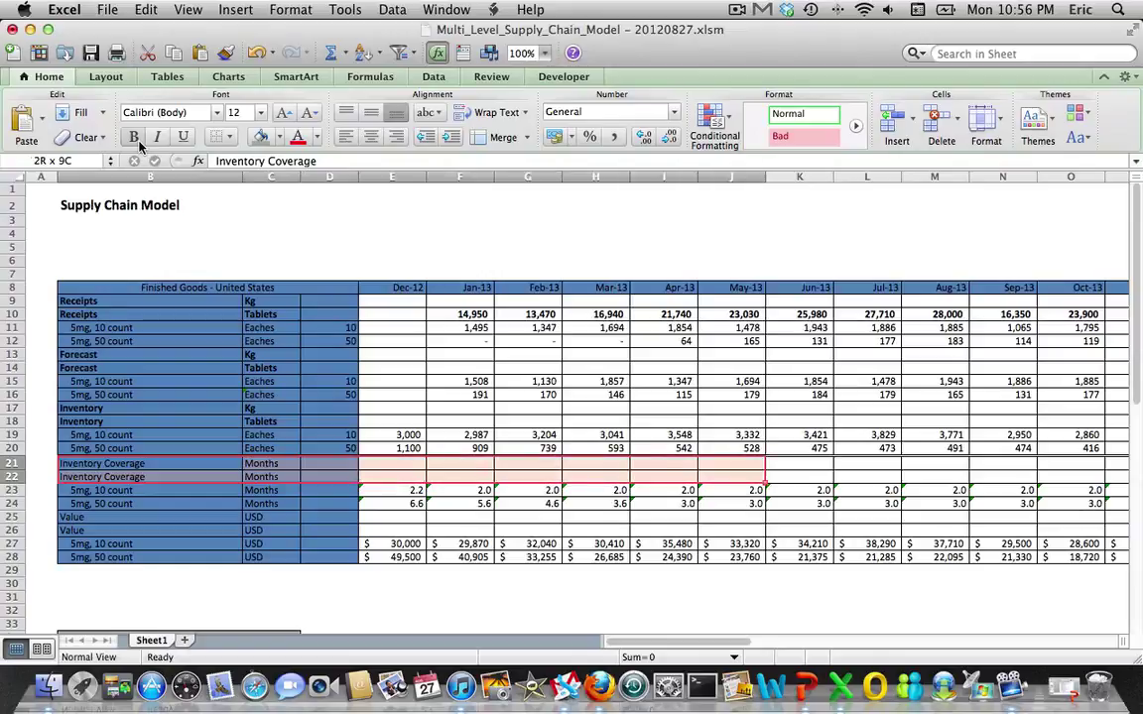
{"action": "key", "text": "shift+Right"}
{"action": "key", "text": "shift+Right"}
{"action": "key", "text": "shift+Right"}
{"action": "key", "text": "shift+Right"}
{"action": "key", "text": "shift+Right"}
{"action": "key", "text": "shift+Right"}
{"action": "key", "text": "shift+Right"}
{"action": "key", "text": "shift+Right"}
{"action": "key", "text": "shift+Right"}
{"action": "key", "text": "shift+Right"}
{"action": "key", "text": "shift+Right"}
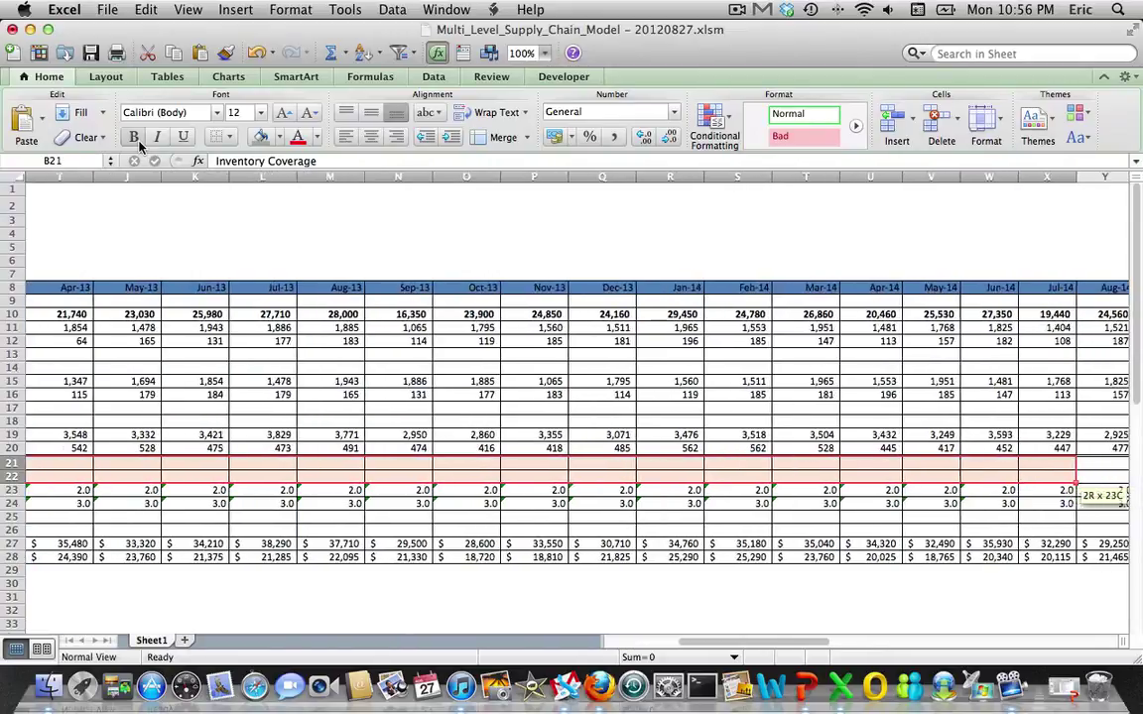
{"action": "key", "text": "shift+Right"}
{"action": "key", "text": "shift+Right"}
{"action": "key", "text": "shift+Right"}
{"action": "key", "text": "shift+Right"}
{"action": "key", "text": "shift+Right"}
{"action": "key", "text": "shift+Right"}
{"action": "key", "text": "shift+Right"}
{"action": "key", "text": "shift+Right"}
{"action": "key", "text": "shift+Right"}
{"action": "key", "text": "shift+Right"}
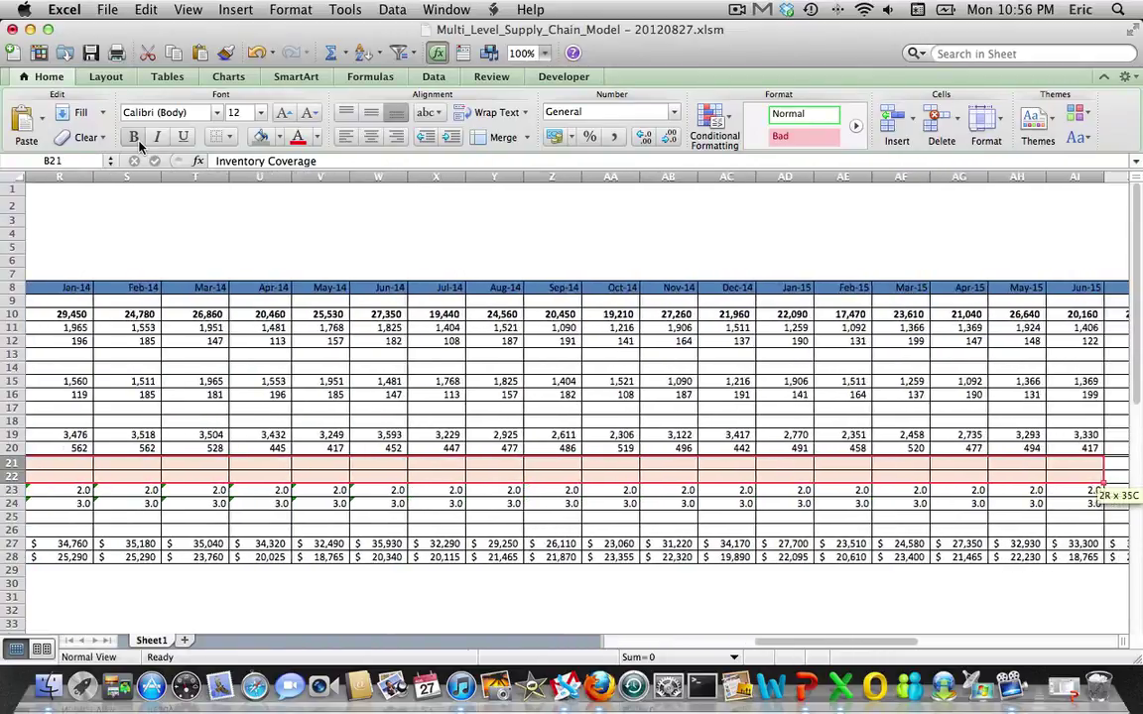
{"action": "key", "text": "shift+Left"}
{"action": "key", "text": "shift+Left"}
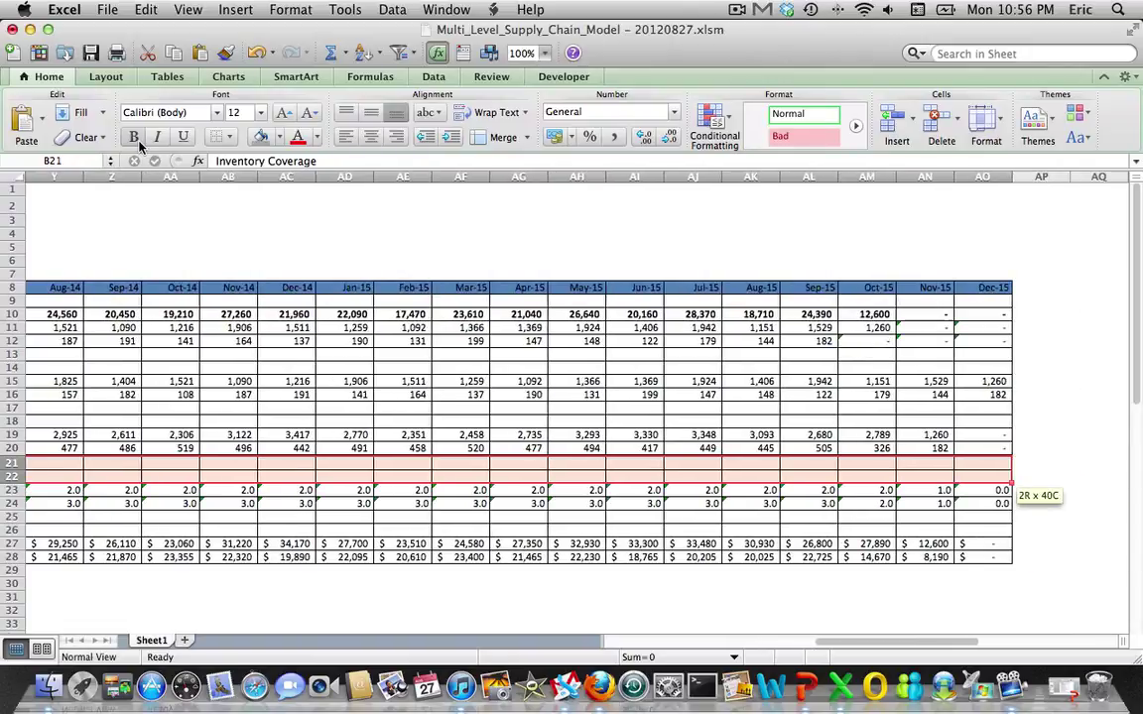
{"action": "key", "text": "ctrl+BackSpace"}
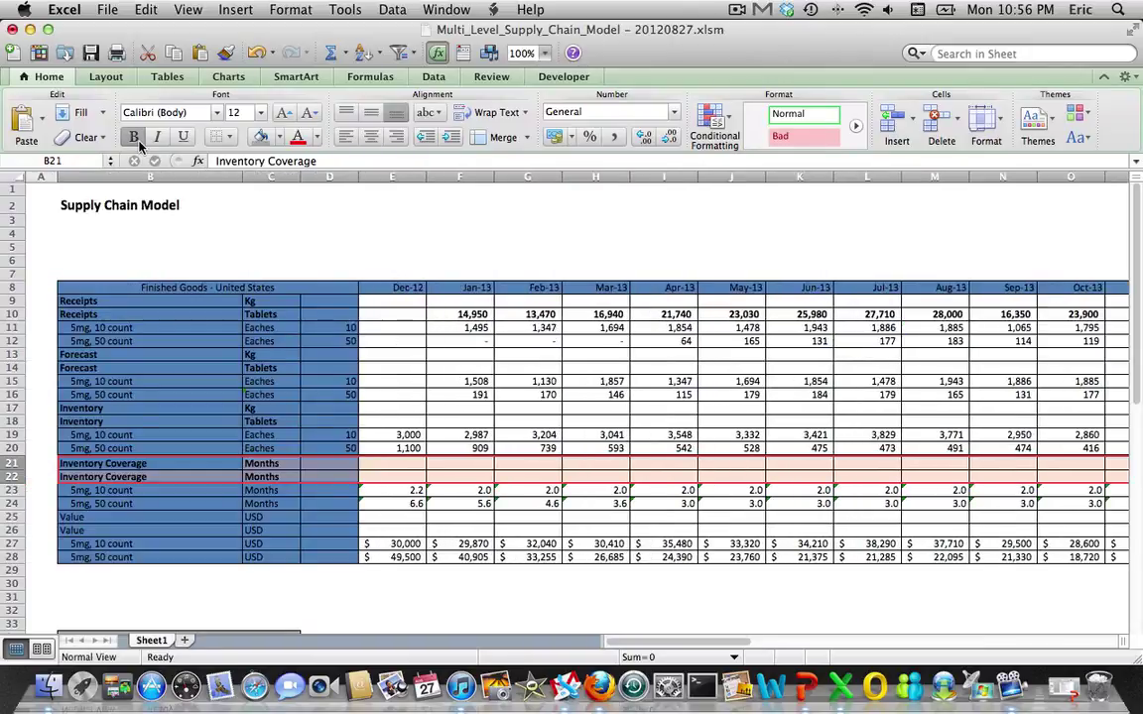
Step: Apply the same cell borders to both Value rows through Dec-15
{"action": "key", "text": "Down"}
{"action": "key", "text": "Down"}
{"action": "key", "text": "Down"}
{"action": "key", "text": "Down"}
{"action": "key", "text": "shift+Down"}
{"action": "key", "text": "shift+Right"}
{"action": "key", "text": "shift+Right"}
{"action": "key", "text": "shift+Right"}
{"action": "key", "text": "shift+Right"}
{"action": "key", "text": "shift+Right"}
{"action": "key", "text": "shift+Right"}
{"action": "key", "text": "shift+Right"}
{"action": "key", "text": "shift+Right"}
{"action": "key", "text": "shift+Right"}
{"action": "key", "text": "shift+Right"}
{"action": "key", "text": "shift+Right"}
{"action": "key", "text": "shift+Right"}
{"action": "key", "text": "shift+Right"}
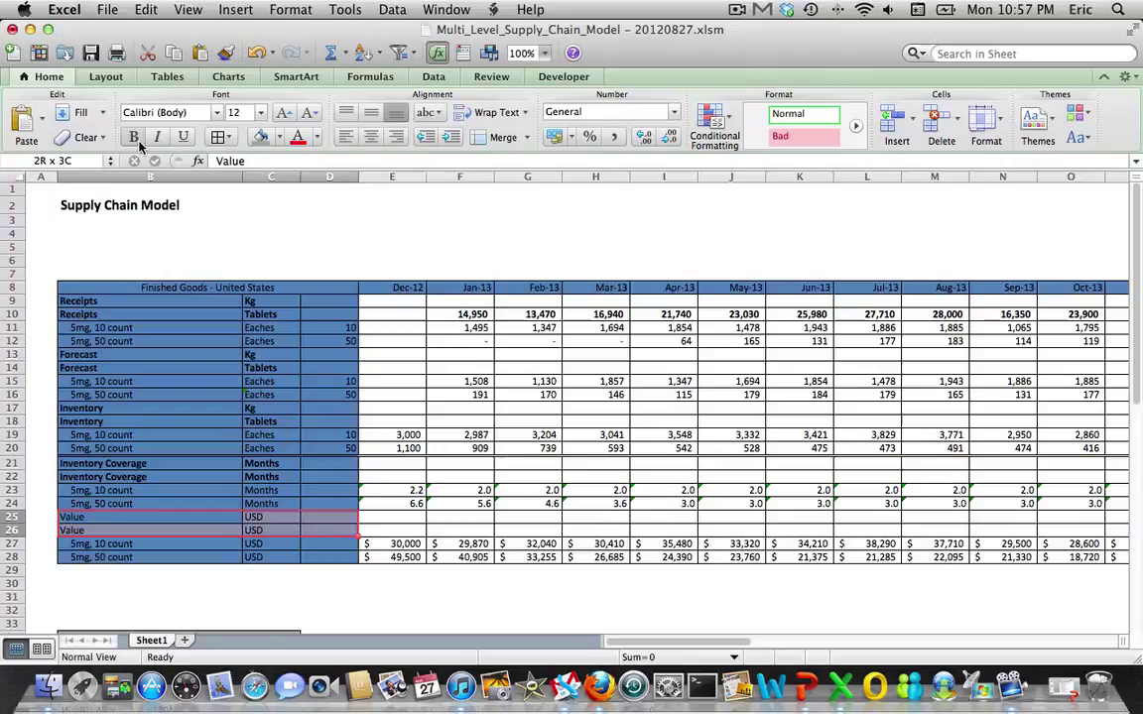
{"action": "key", "text": "shift+Right"}
{"action": "key", "text": "shift+Right"}
{"action": "key", "text": "shift+Right"}
{"action": "key", "text": "shift+Right"}
{"action": "key", "text": "shift+Right"}
{"action": "key", "text": "shift+Right"}
{"action": "key", "text": "shift+Right"}
{"action": "key", "text": "shift+Right"}
{"action": "key", "text": "shift+Right"}
{"action": "key", "text": "shift+Right"}
{"action": "key", "text": "shift+Right"}
{"action": "key", "text": "shift+Right"}
{"action": "key", "text": "shift+Right"}
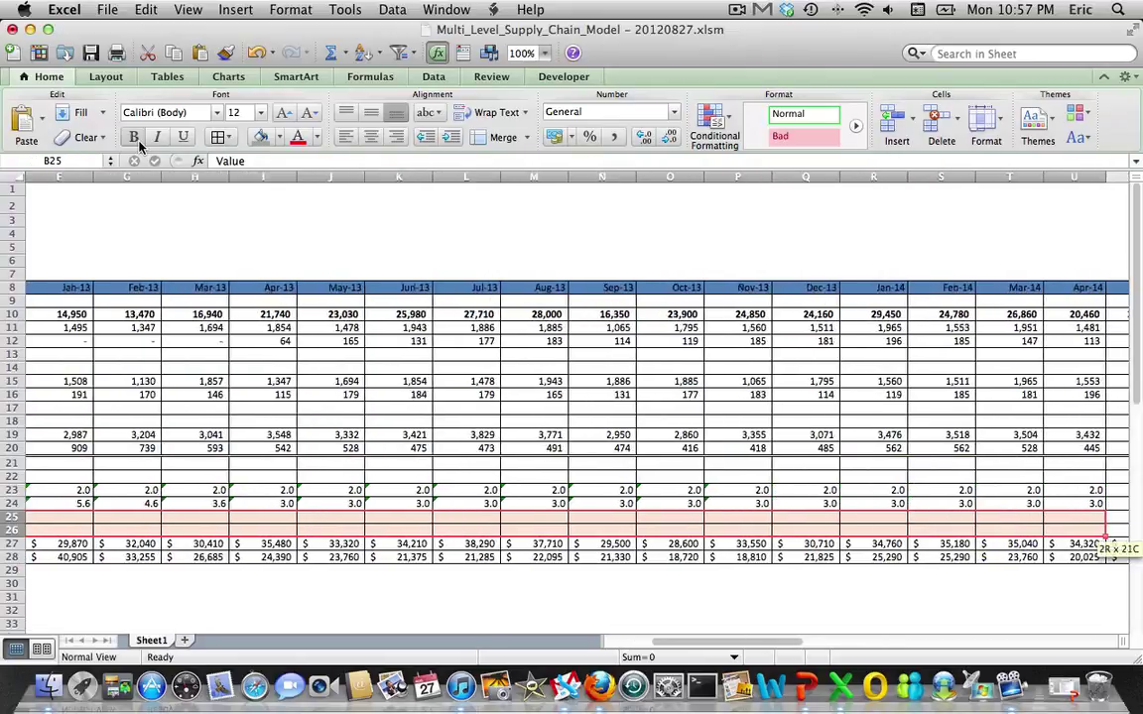
{"action": "key", "text": "shift+Right"}
{"action": "key", "text": "shift+Right"}
{"action": "key", "text": "shift+Right"}
{"action": "key", "text": "shift+Right"}
{"action": "key", "text": "shift+Right"}
{"action": "key", "text": "shift+Right"}
{"action": "key", "text": "shift+Right"}
{"action": "key", "text": "shift+Right"}
{"action": "key", "text": "shift+Right"}
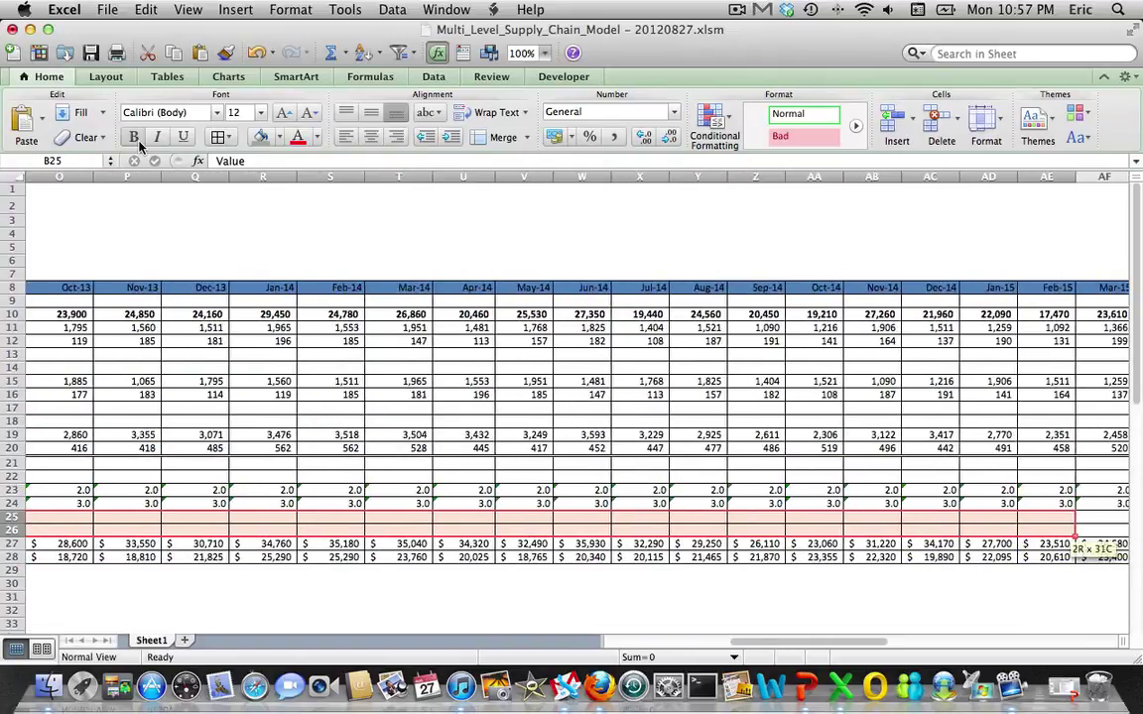
{"action": "key", "text": "shift+Right"}
{"action": "key", "text": "shift+Right"}
{"action": "key", "text": "shift+Right"}
{"action": "key", "text": "shift+Right"}
{"action": "key", "text": "shift+Right"}
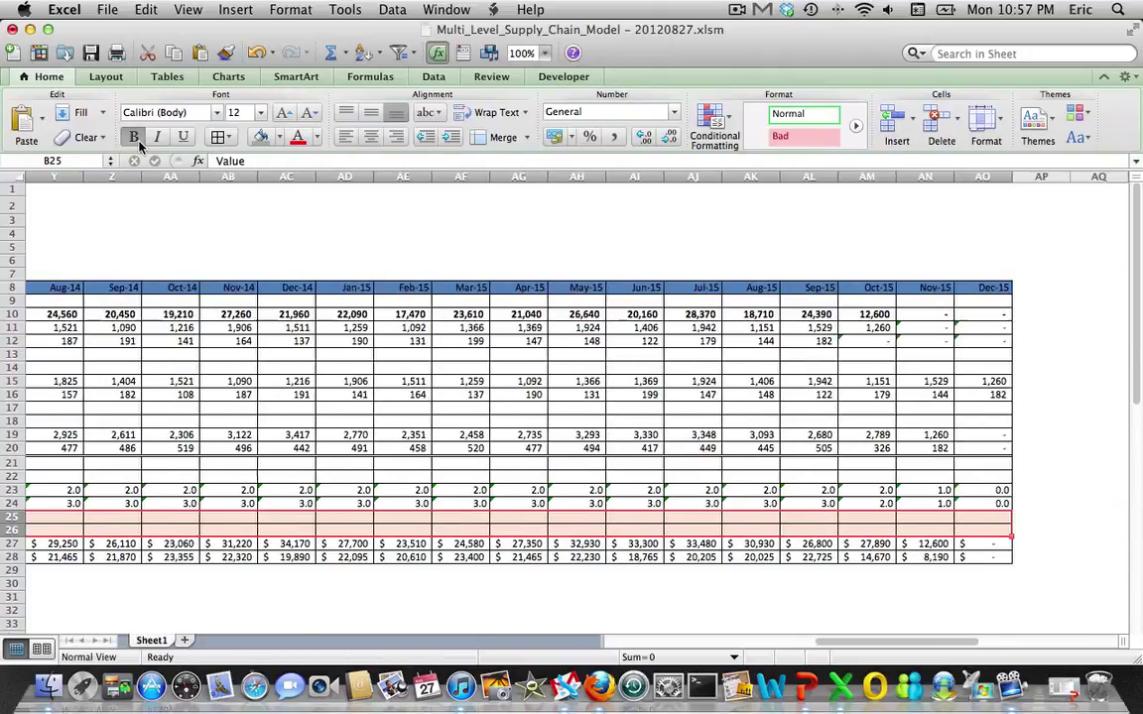
{"action": "key", "text": "ctrl+BackSpace"}
{"action": "key", "text": "Up"}
{"action": "key", "text": "Up"}
{"action": "key", "text": "Up"}
{"action": "key", "text": "Up"}
{"action": "key", "text": "Up"}
{"action": "key", "text": "Up"}
{"action": "key", "text": "Up"}
{"action": "key", "text": "Up"}
{"action": "key", "text": "Up"}
{"action": "key", "text": "Up"}
{"action": "key", "text": "Up"}
{"action": "key", "text": "Up"}
{"action": "key", "text": "Up"}
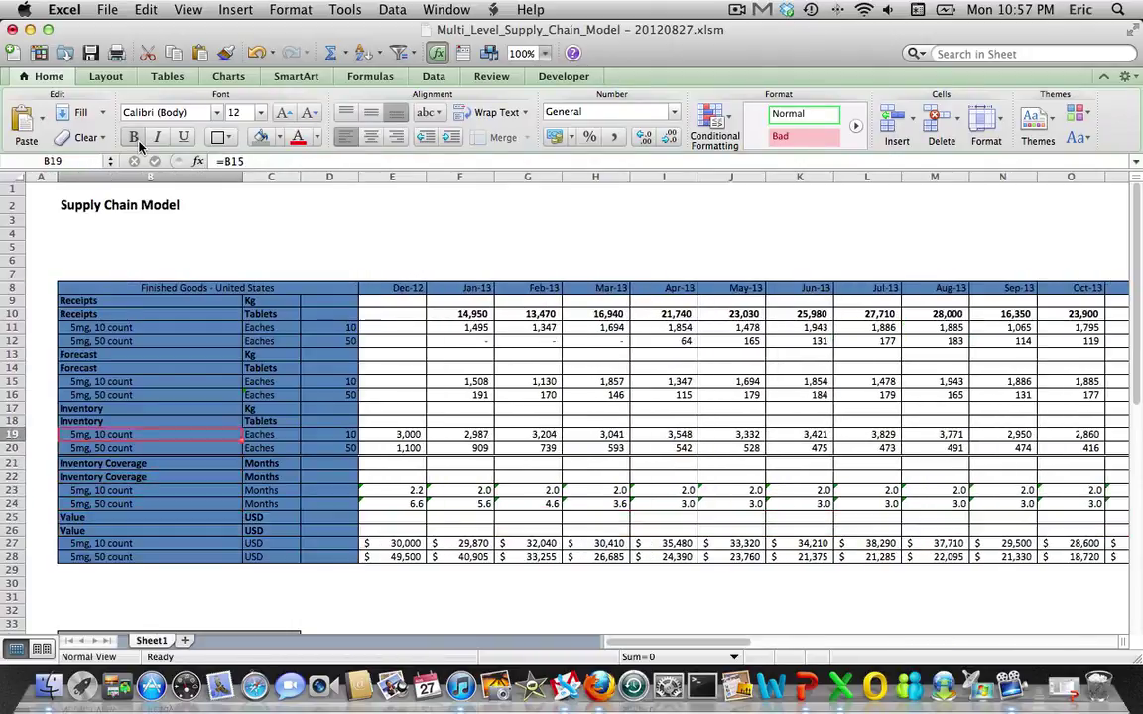
Step: Copy the Receipts weighted total formulas through Dec-15 into the Forecast and Inventory Tablets rows
{"action": "key", "text": "Up"}
{"action": "key", "text": "Up"}
{"action": "key", "text": "Up"}
{"action": "key", "text": "Right"}
{"action": "key", "text": "Right"}
{"action": "key", "text": "Right"}
{"action": "key", "text": "Right"}
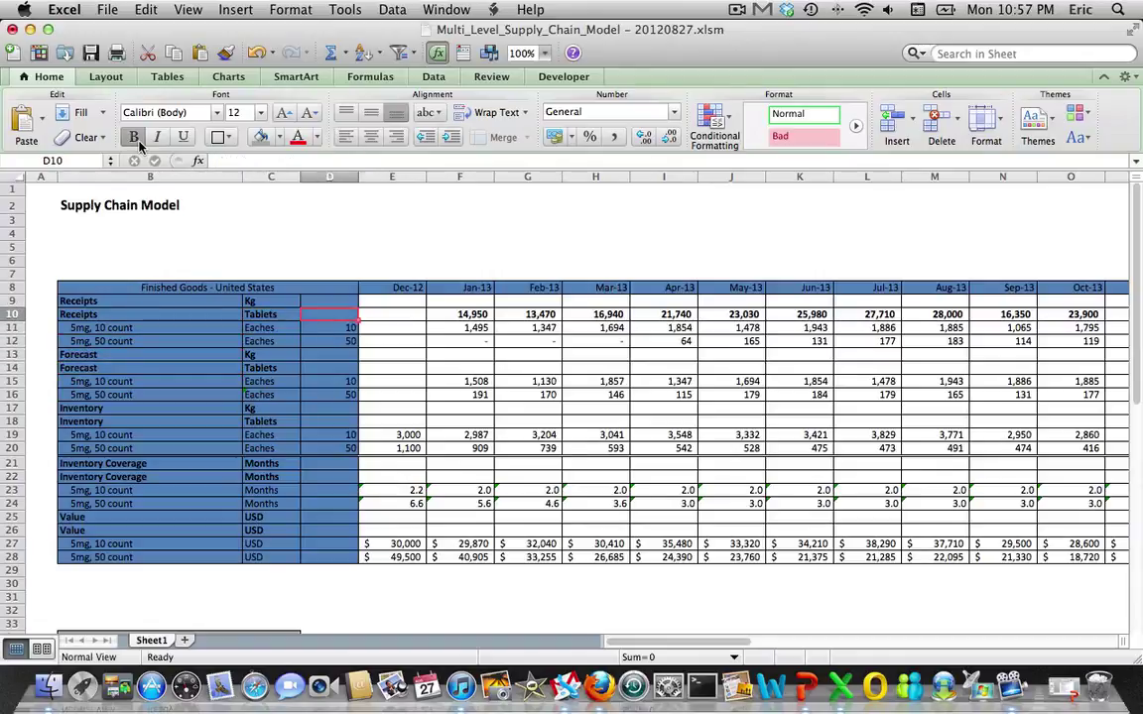
{"action": "key", "text": "shift+Right"}
{"action": "key", "text": "shift+Right"}
{"action": "key", "text": "shift+Right"}
{"action": "key", "text": "shift+Right"}
{"action": "key", "text": "shift+Right"}
{"action": "key", "text": "shift+Right"}
{"action": "key", "text": "shift+Right"}
{"action": "key", "text": "shift+Right"}
{"action": "key", "text": "shift+Right"}
{"action": "key", "text": "shift+Right"}
{"action": "key", "text": "shift+Right"}
{"action": "key", "text": "shift+Right"}
{"action": "key", "text": "shift+Right"}
{"action": "key", "text": "shift+Right"}
{"action": "key", "text": "shift+Right"}
{"action": "key", "text": "shift+Right"}
{"action": "key", "text": "shift+Right"}
{"action": "key", "text": "shift+Right"}
{"action": "key", "text": "shift+Right"}
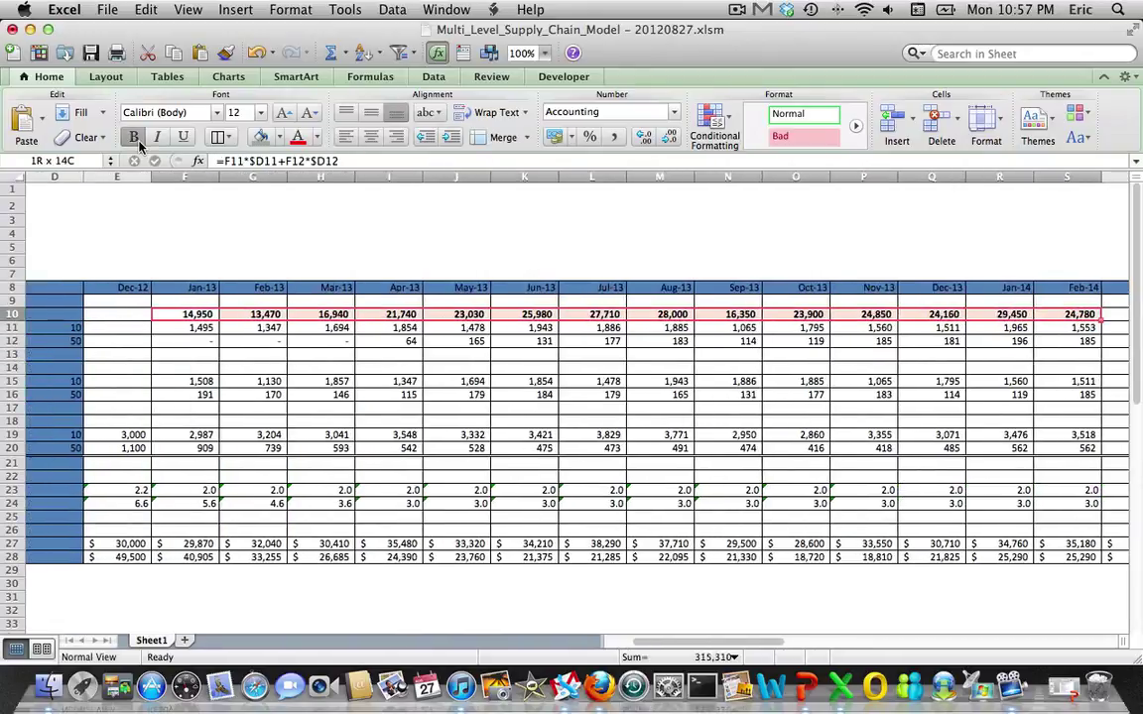
{"action": "key", "text": "shift+Right"}
{"action": "key", "text": "shift+Right"}
{"action": "key", "text": "shift+Right"}
{"action": "key", "text": "shift+Right"}
{"action": "key", "text": "shift+Right"}
{"action": "key", "text": "shift+Right"}
{"action": "key", "text": "shift+Right"}
{"action": "key", "text": "shift+Right"}
{"action": "key", "text": "shift+Right"}
{"action": "key", "text": "shift+Right"}
{"action": "key", "text": "shift+Right"}
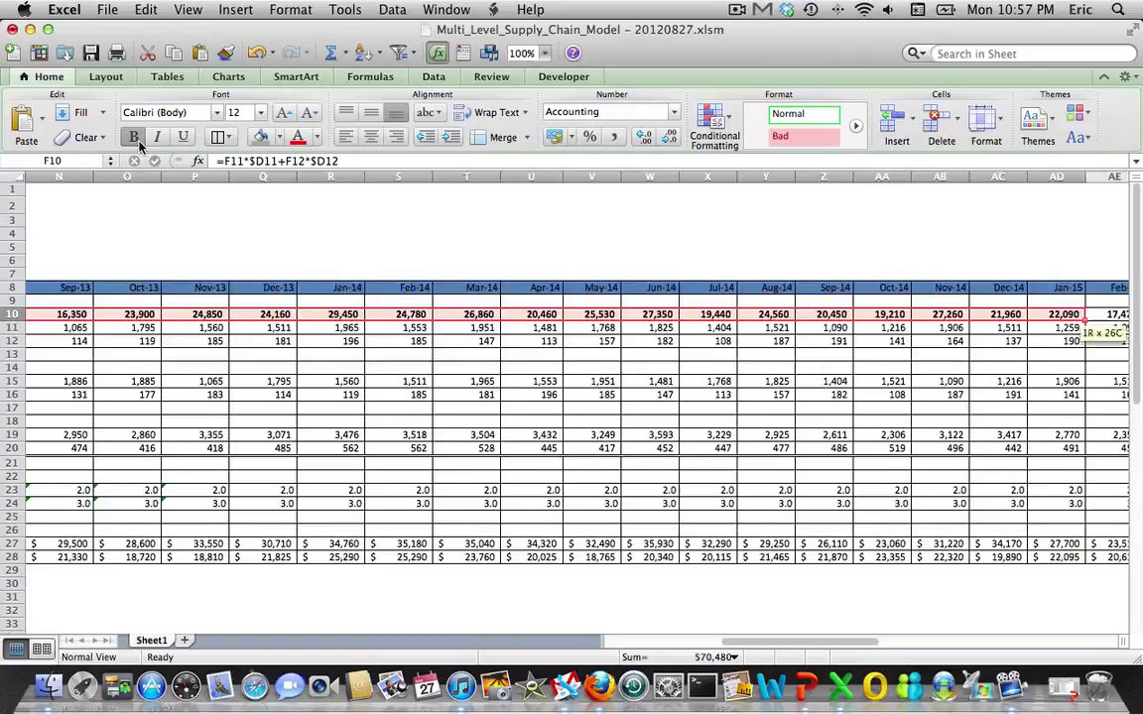
{"action": "key", "text": "shift+Right"}
{"action": "key", "text": "shift+Right"}
{"action": "key", "text": "shift+Right"}
{"action": "key", "text": "shift+Right"}
{"action": "key", "text": "shift+Right"}
{"action": "key", "text": "shift+Right"}
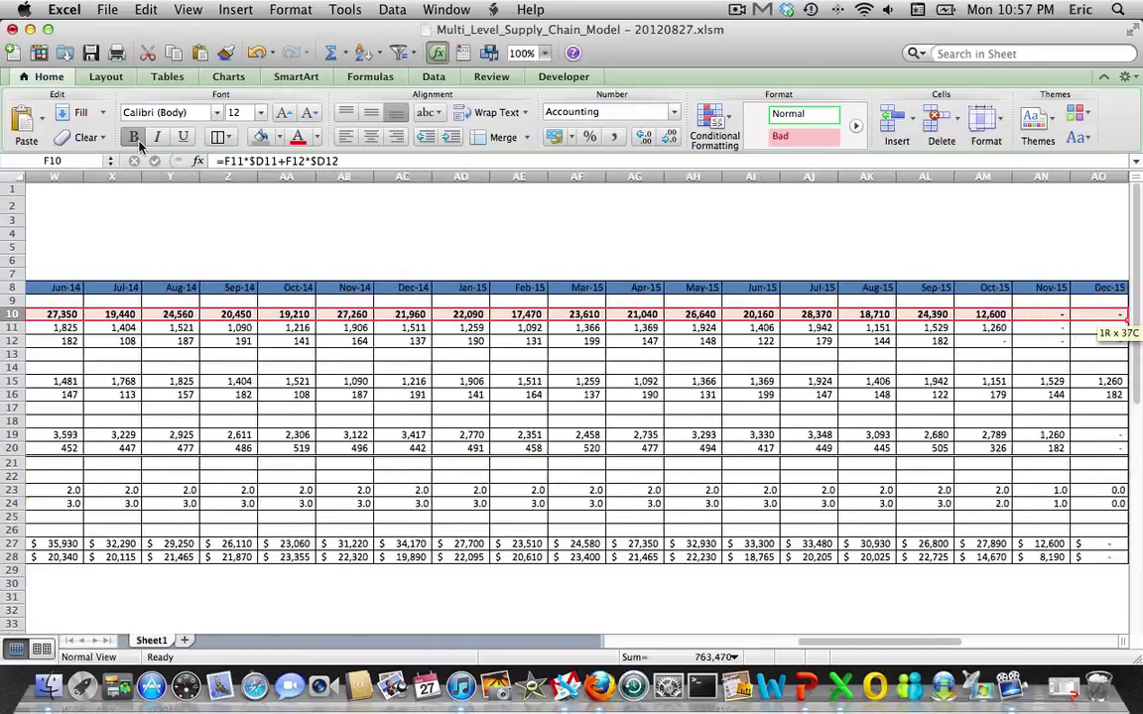
{"action": "key", "text": "shift+Left"}
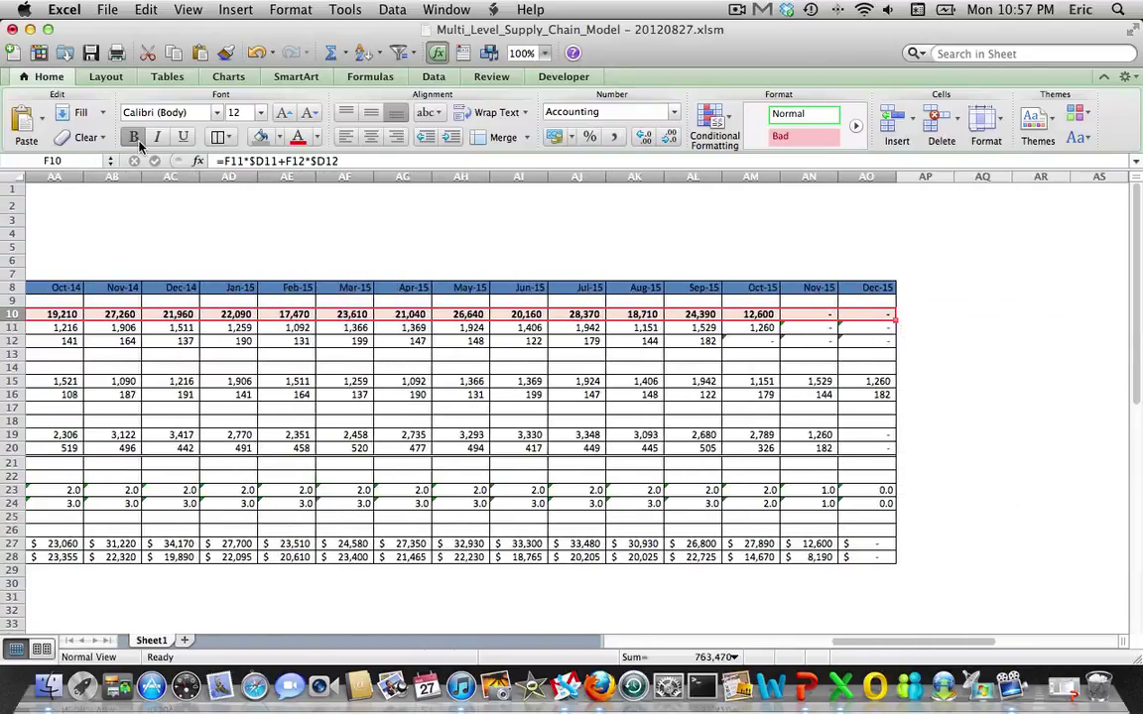
{"action": "key", "text": "super+c"}
{"action": "key", "text": "Down"}
{"action": "key", "text": "Down"}
{"action": "key", "text": "Down"}
{"action": "key", "text": "Down"}
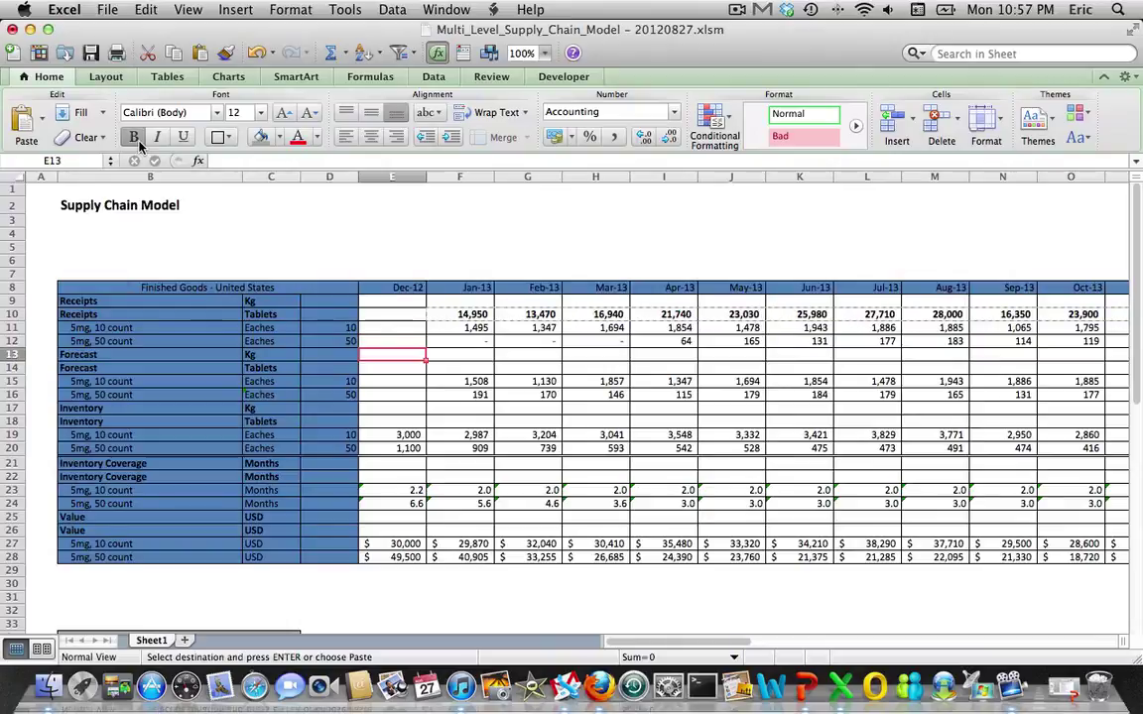
{"action": "key", "text": "super+v"}
{"action": "key", "text": "Down"}
{"action": "key", "text": "Down"}
{"action": "key", "text": "Down"}
{"action": "key", "text": "Down"}
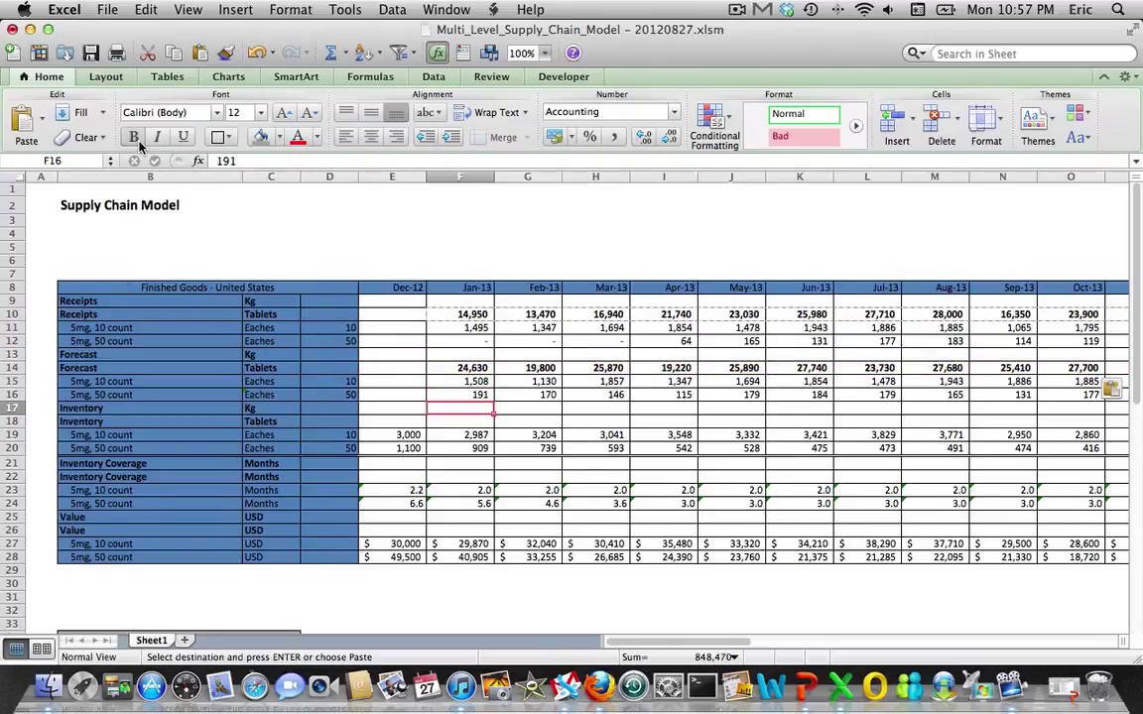
{"action": "key", "text": "super+v"}
Step: Check the Jan-13 forecast total, copy the Inventory total into Dec-12 (85,000), and save
{"action": "key", "text": "Up"}
{"action": "key", "text": "Up"}
{"action": "key", "text": "Up"}
{"action": "key", "text": "Up"}
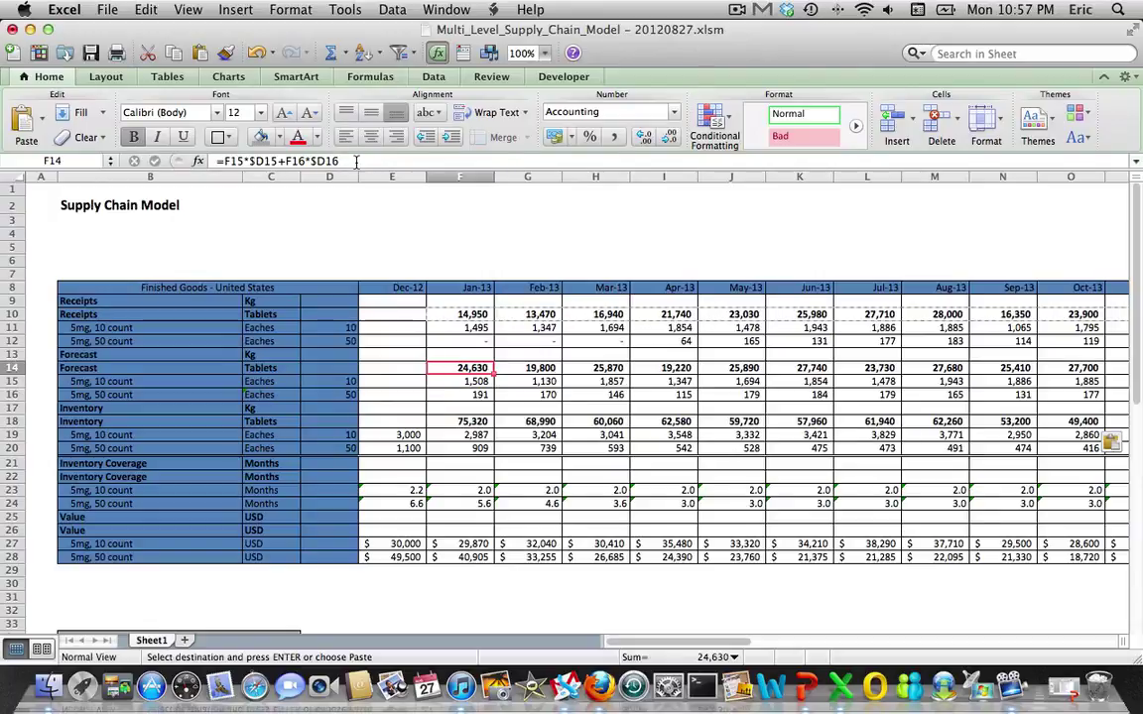
{"action": "key", "text": "F2"}
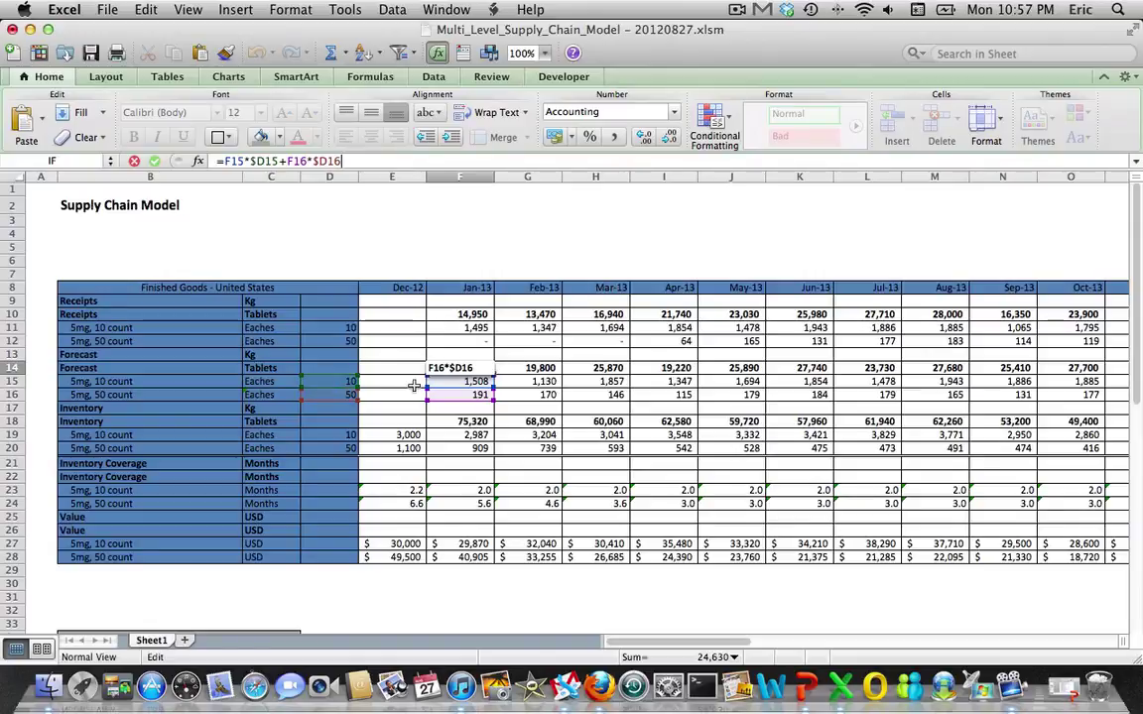
{"action": "key", "text": "Return"}
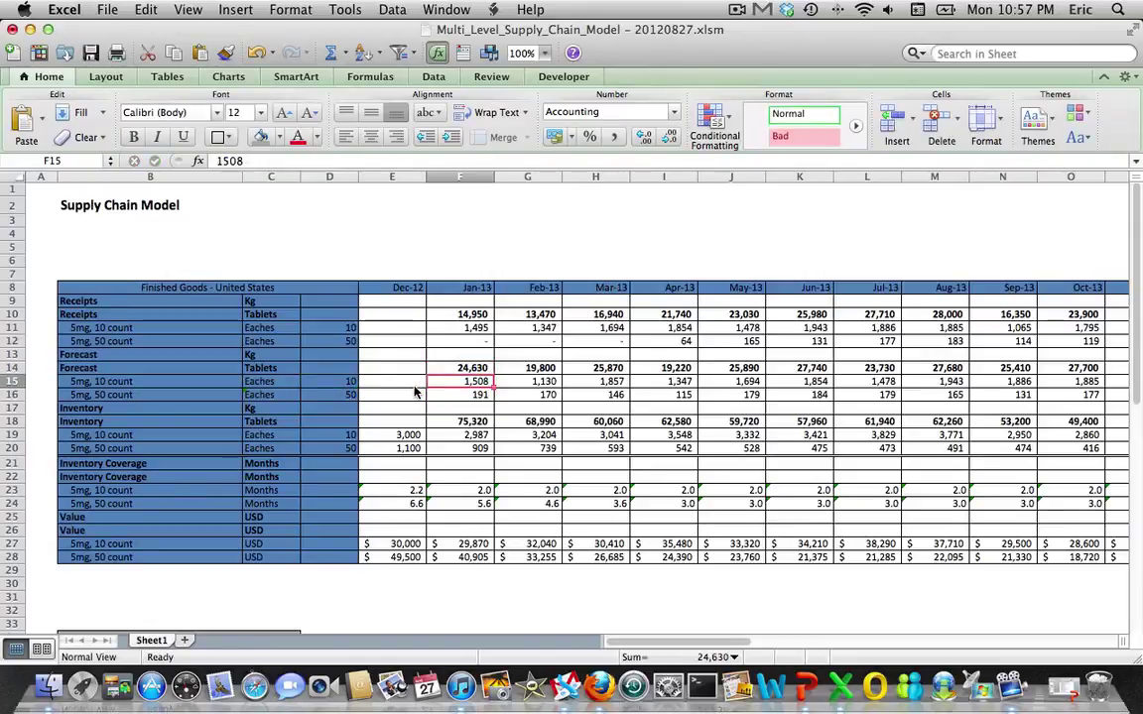
{"action": "key", "text": "Down"}
{"action": "key", "text": "Down"}
{"action": "key", "text": "Down"}
{"action": "key", "text": "super+c"}
{"action": "key", "text": "Left"}
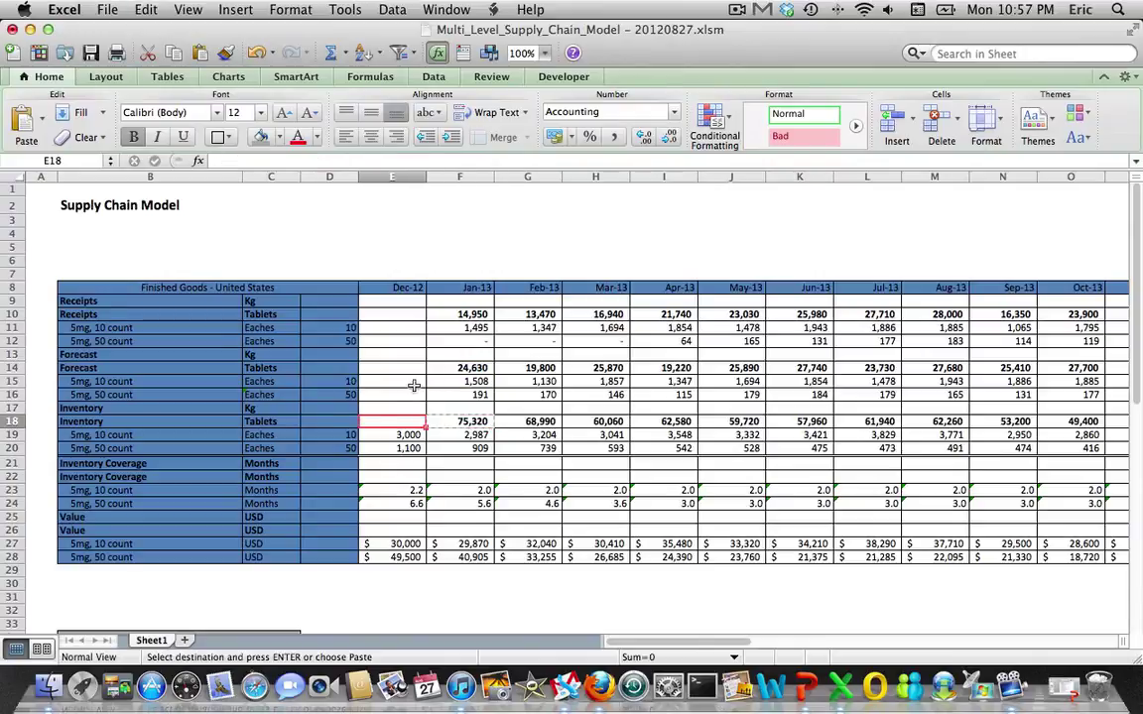
{"action": "key", "text": "super+v"}
{"action": "key", "text": "Down"}
{"action": "key", "text": "Down"}
{"action": "key", "text": "Up"}
{"action": "key", "text": "Up"}
{"action": "key", "text": "Up"}
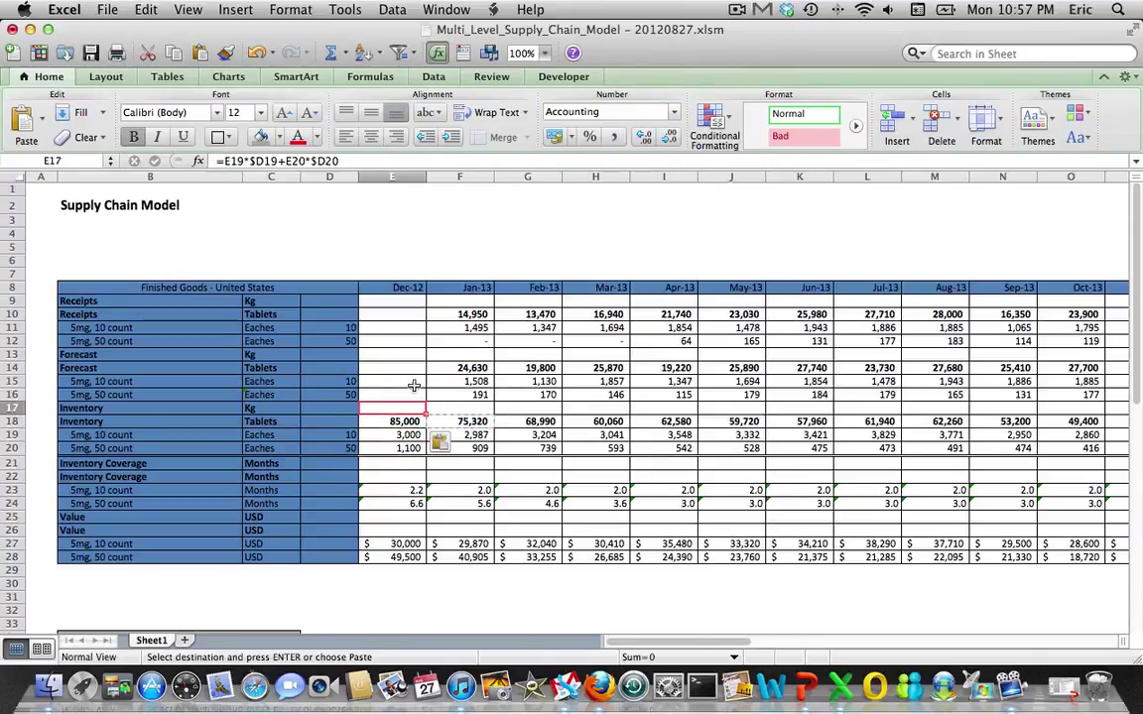
{"action": "key", "text": "Down"}
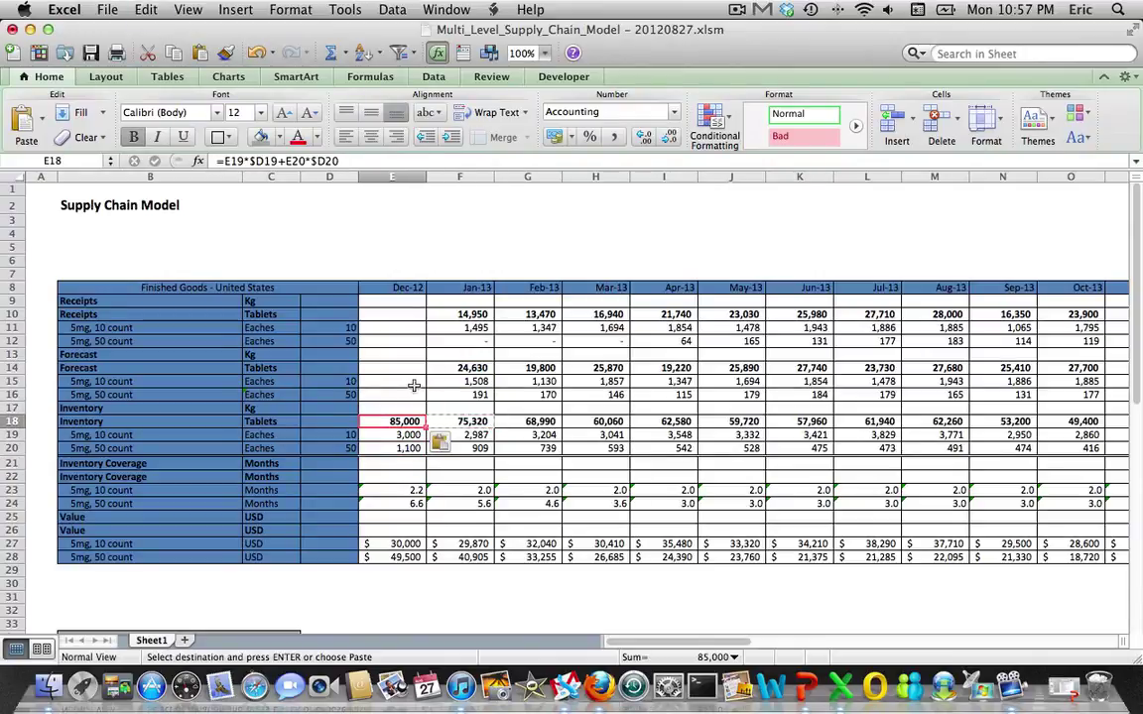
{"action": "left_click", "coordinate": [91, 54]}
Step: Enter =poc(E18,F14:Q14) in E22 to compute Dec-12 coverage over twelve forecast months
{"action": "key", "text": "Left"}
{"action": "key", "text": "Left"}
{"action": "key", "text": "Left"}
{"action": "key", "text": "Left"}
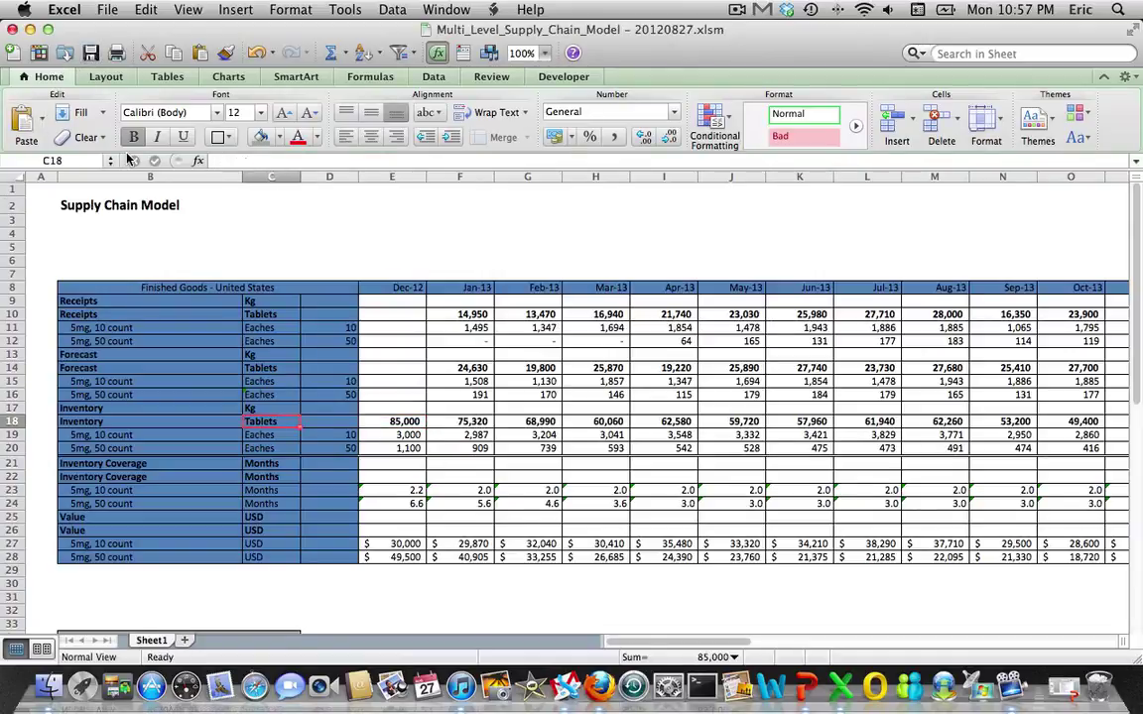
{"action": "key", "text": "Down"}
{"action": "key", "text": "Down"}
{"action": "key", "text": "Down"}
{"action": "key", "text": "Down"}
{"action": "key", "text": "Right"}
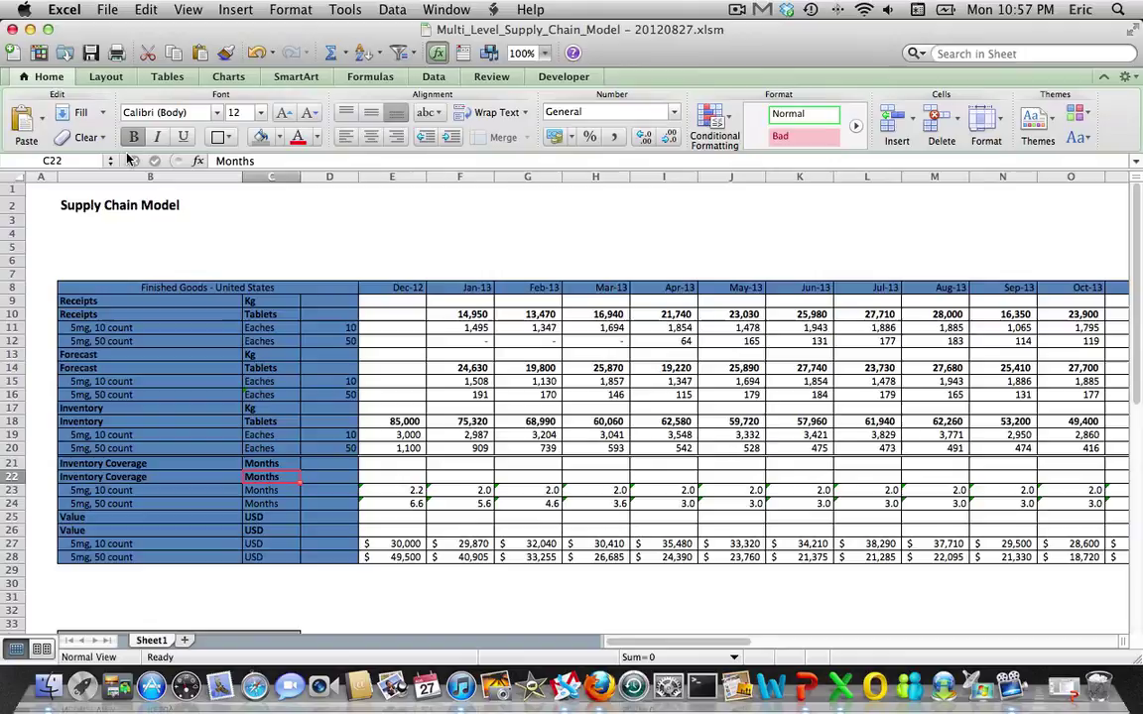
{"action": "key", "text": "Right"}
{"action": "key", "text": "Right"}
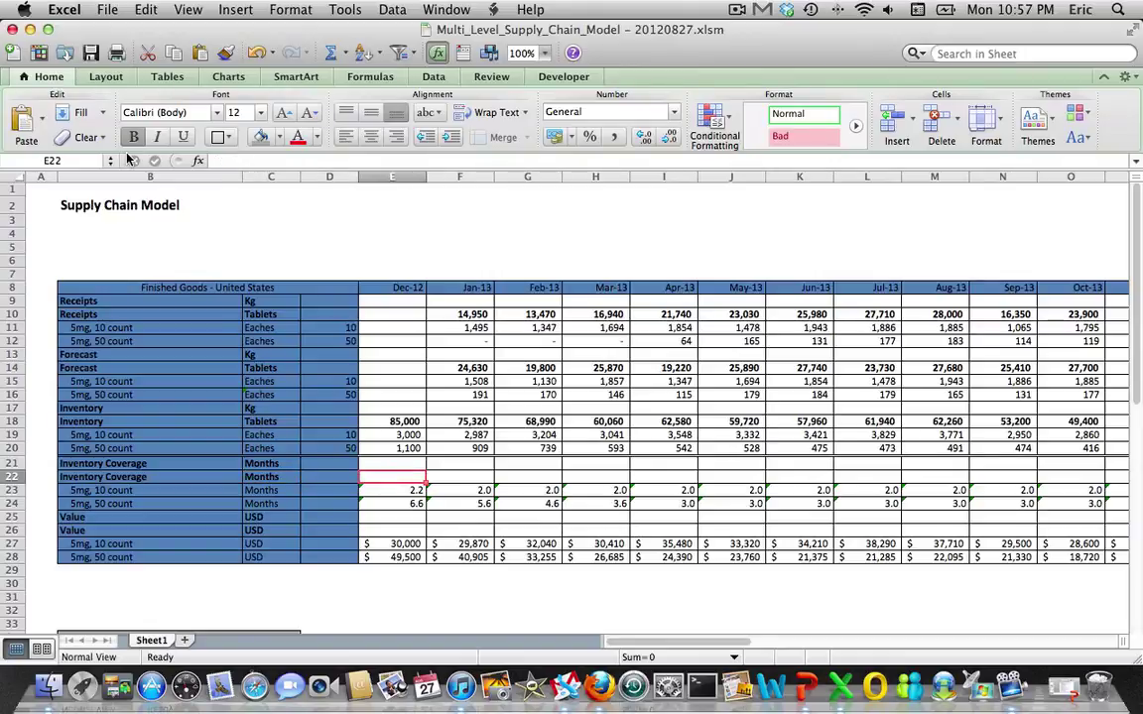
{"action": "type", "text": "=poc("}
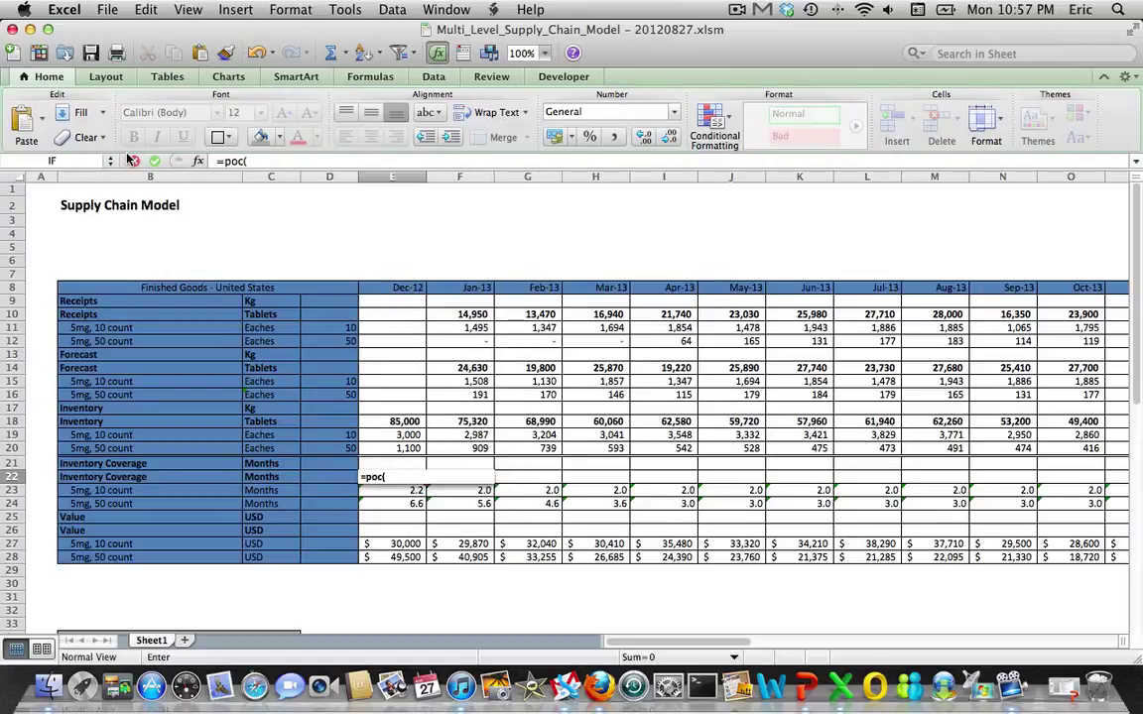
{"action": "key", "text": "Up"}
{"action": "key", "text": "Up"}
{"action": "key", "text": "Up"}
{"action": "key", "text": "Up"}
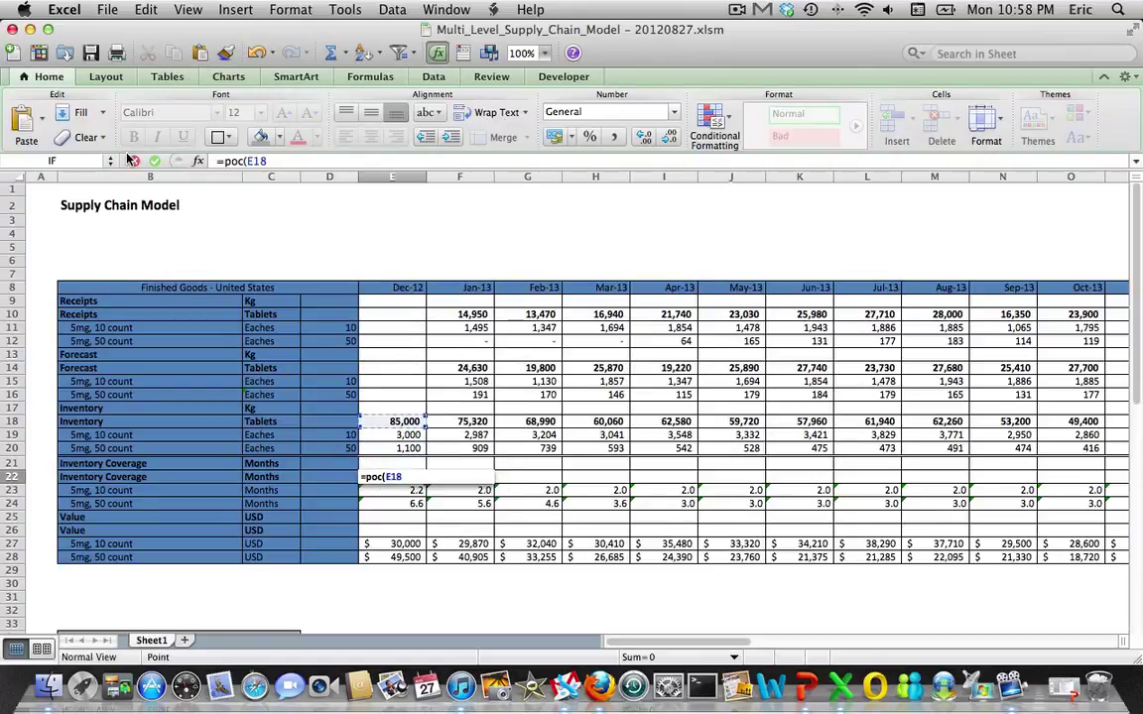
{"action": "key", "text": "Up"}
{"action": "key", "text": "Up"}
{"action": "key", "text": "Up"}
{"action": "key", "text": "Up"}
{"action": "key", "text": "Up"}
{"action": "key", "text": "Up"}
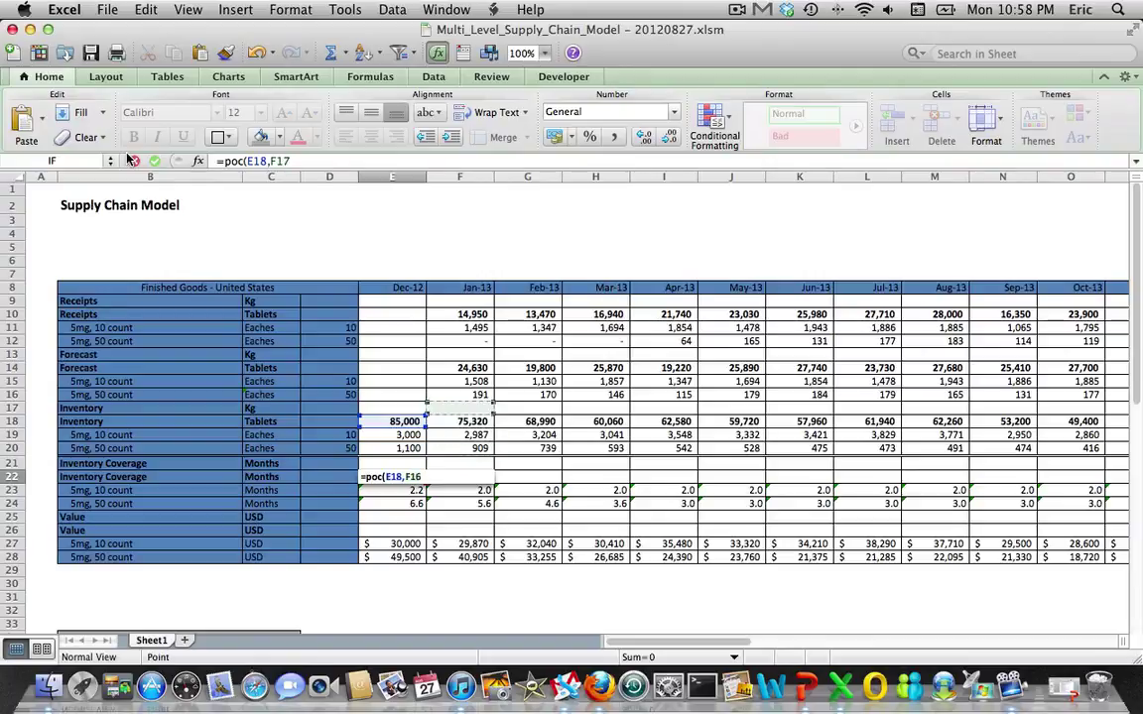
{"action": "key", "text": "shift+Right"}
{"action": "key", "text": "shift+Right"}
{"action": "key", "text": "shift+Right"}
{"action": "key", "text": "shift+Right"}
{"action": "key", "text": "shift+Right"}
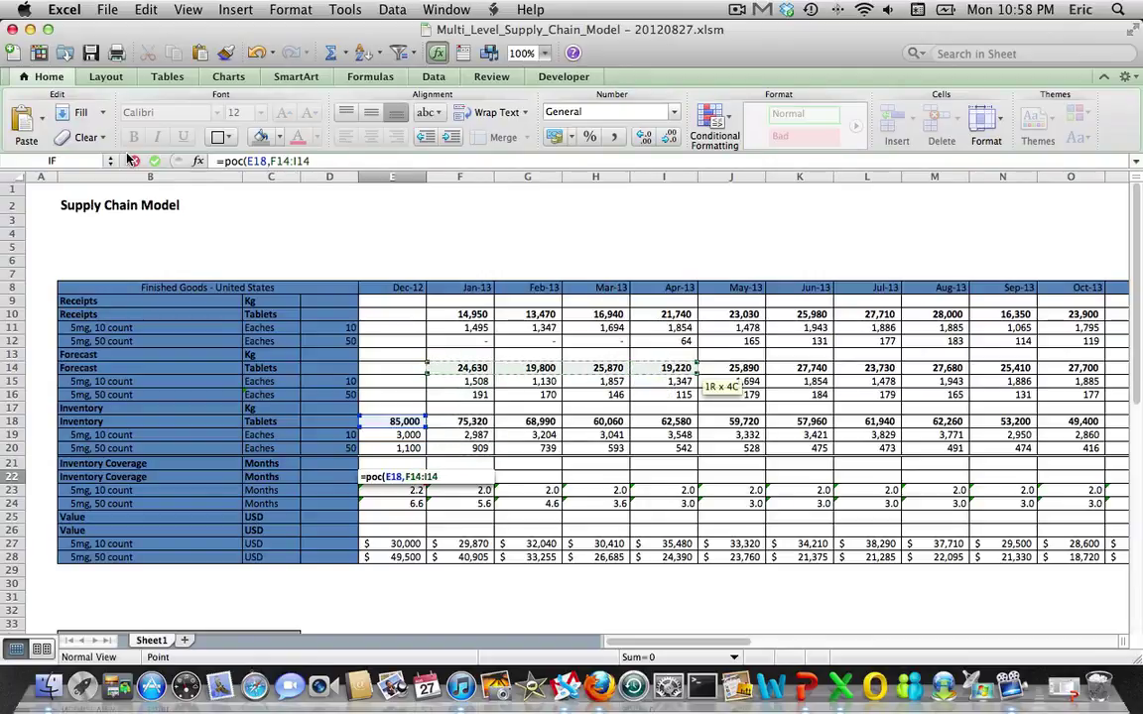
{"action": "key", "text": "shift+Right"}
{"action": "key", "text": "shift+Right"}
{"action": "key", "text": "shift+Right"}
{"action": "key", "text": "shift+Right"}
{"action": "key", "text": "shift+Right"}
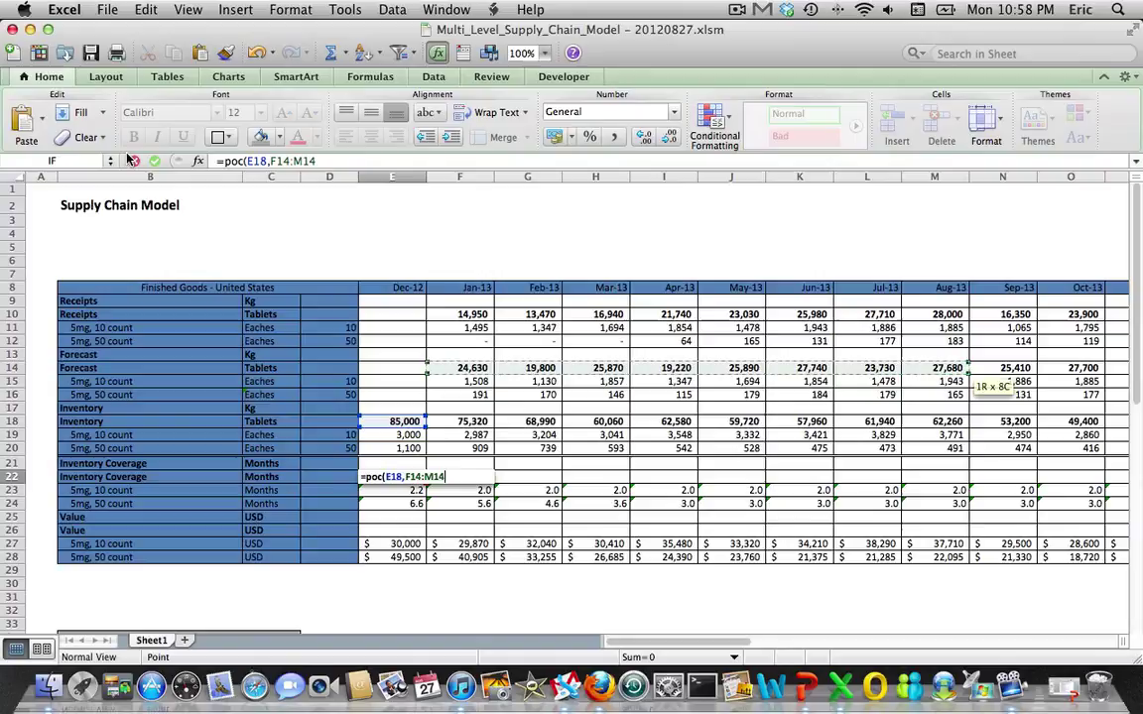
{"action": "key", "text": "shift+Left"}
{"action": "key", "text": "shift+Left"}
{"action": "key", "text": "shift+Left"}
{"action": "key", "text": "shift+Left"}
{"action": "key", "text": "shift+Left"}
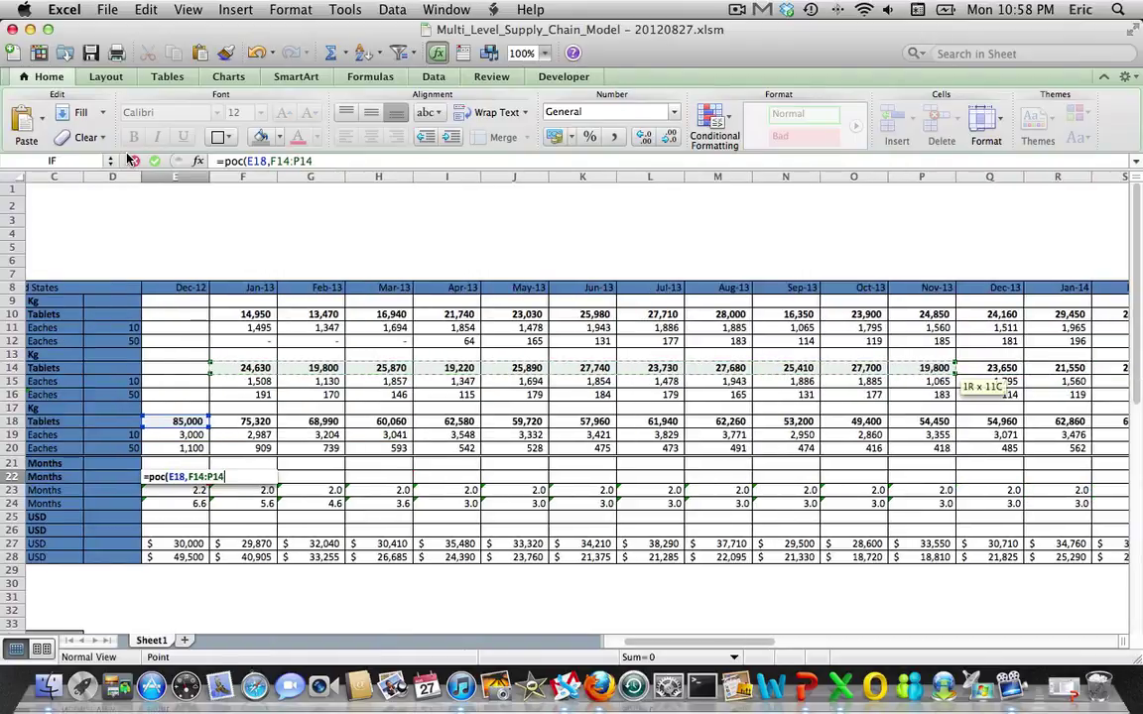
{"action": "key", "text": "shift+Left"}
{"action": "key", "text": "shift+Left"}
{"action": "key", "text": "shift+Left"}
{"action": "key", "text": "shift+Left"}
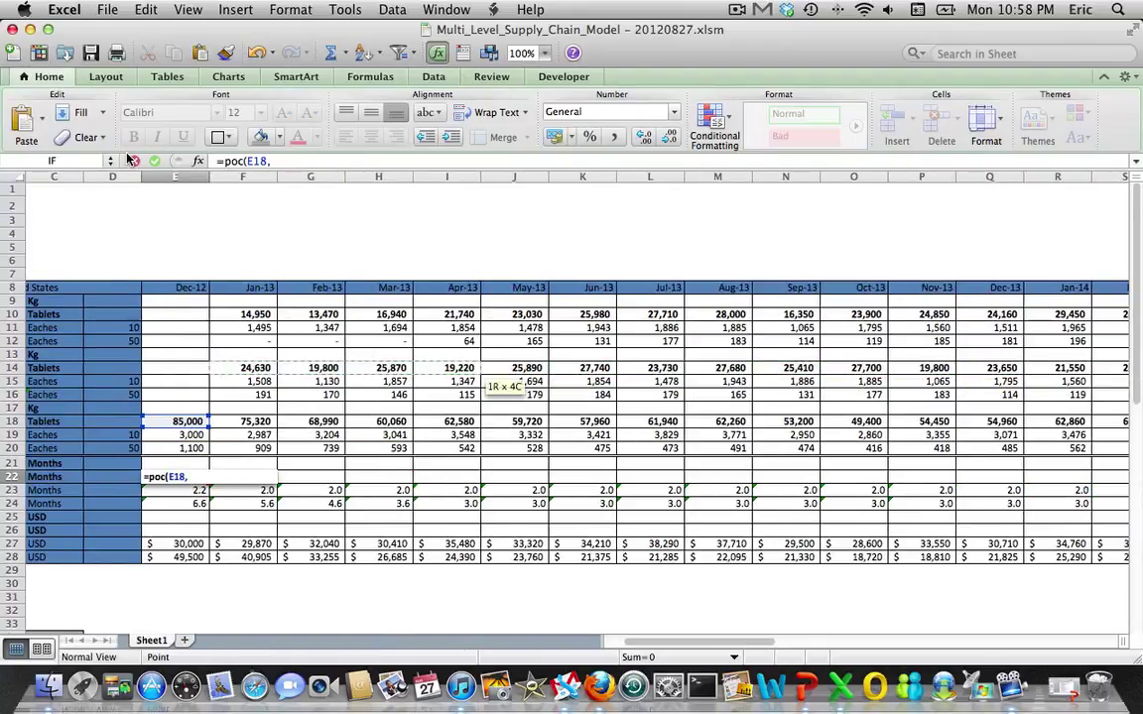
{"action": "key", "text": "shift+Right"}
{"action": "key", "text": "shift+Right"}
{"action": "key", "text": "shift+Right"}
{"action": "key", "text": "shift+Right"}
{"action": "key", "text": "shift+Right"}
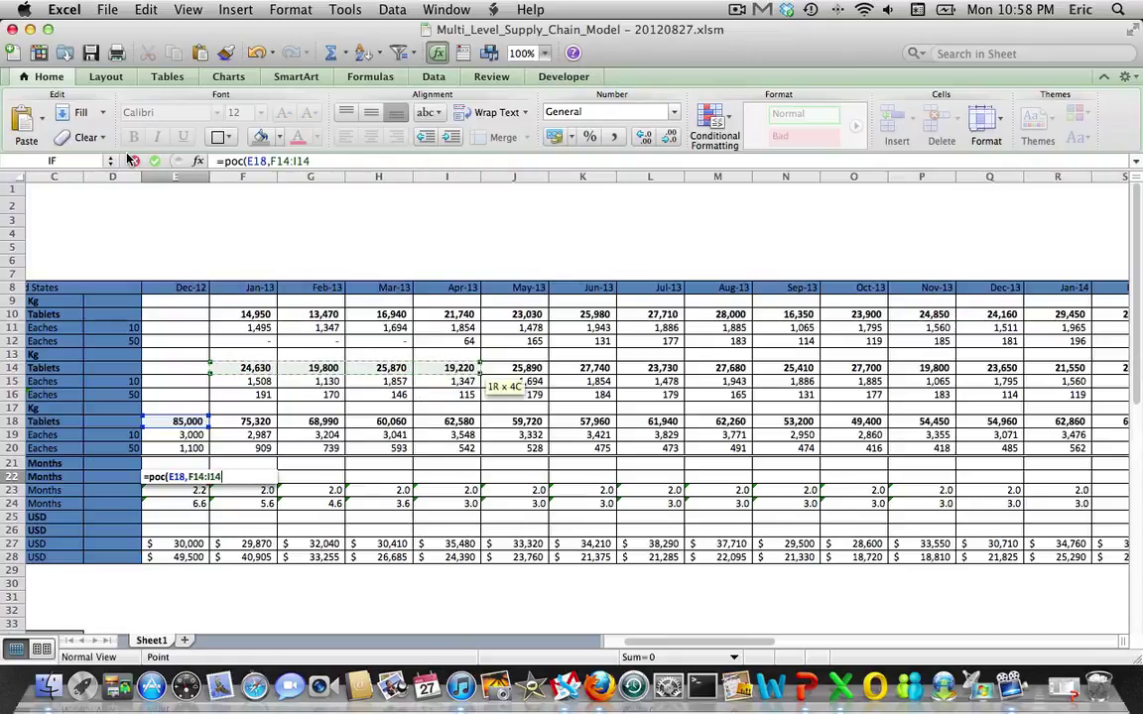
{"action": "key", "text": "shift+Right"}
{"action": "key", "text": "shift+Right"}
{"action": "key", "text": "shift+Right"}
{"action": "key", "text": "shift+Right"}
{"action": "key", "text": "shift+Right"}
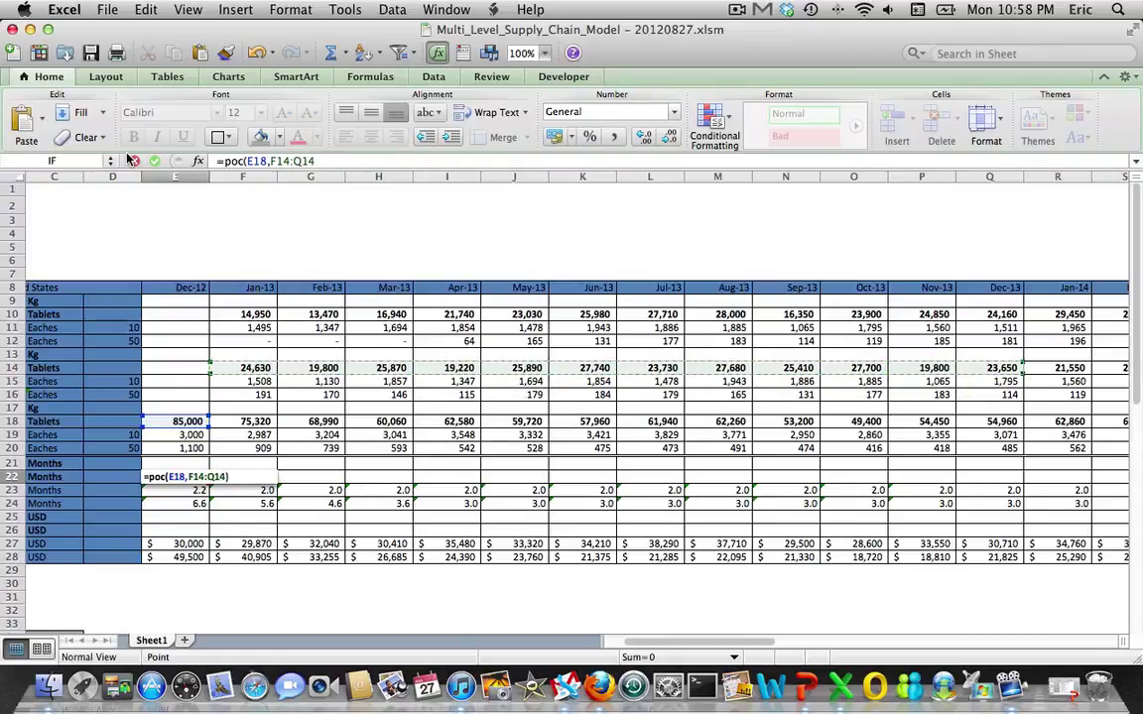
{"action": "type", "text": ")"}
{"action": "key", "text": "Return"}
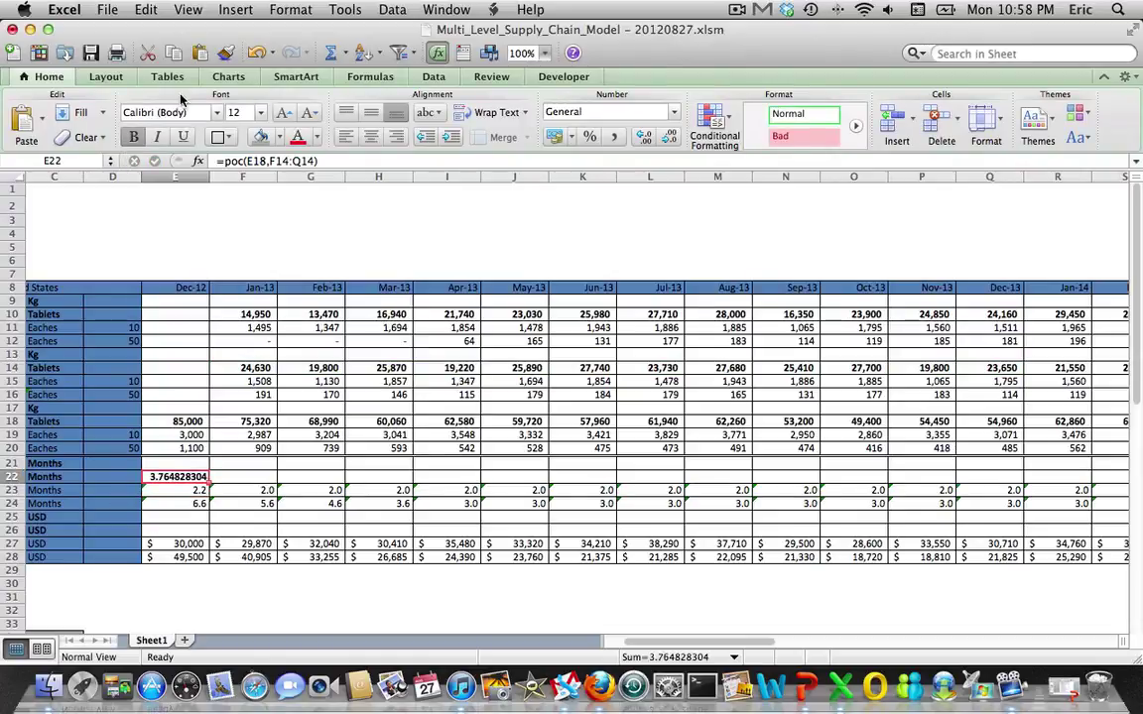
Step: Round the coverage to one decimal and fill the formula across row 22 through Dec-15
{"action": "left_click", "coordinate": [678, 140]}
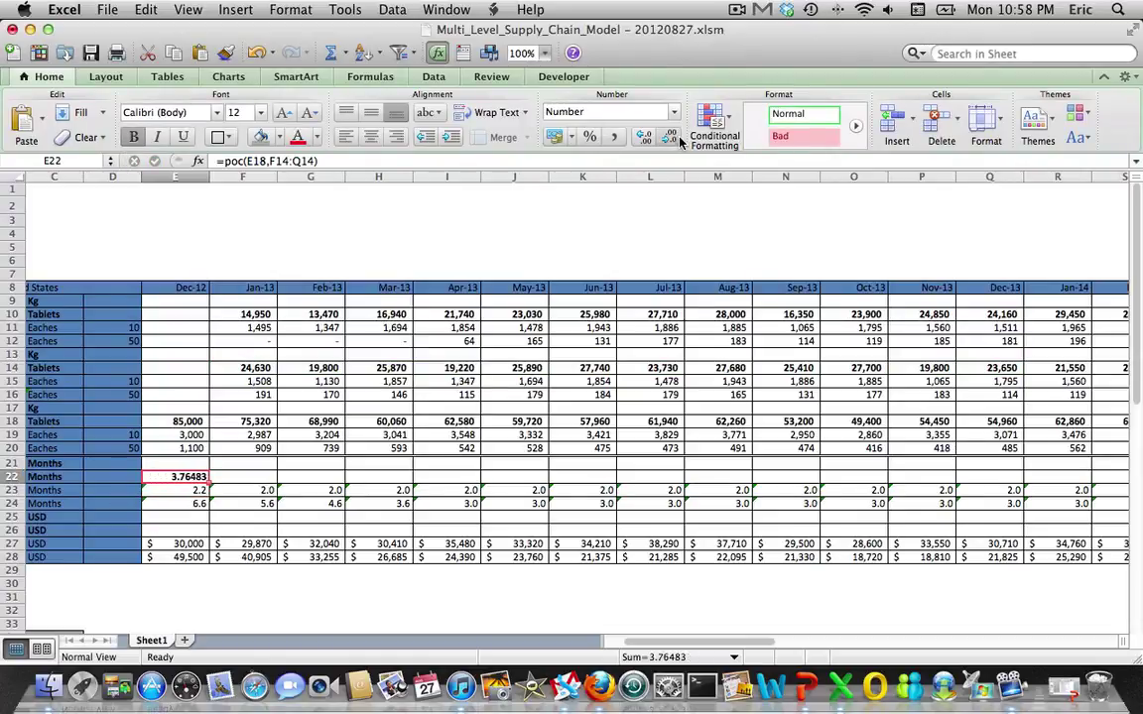
{"action": "left_click", "coordinate": [679, 140]}
{"action": "left_click", "coordinate": [678, 139]}
{"action": "left_click", "coordinate": [679, 140]}
{"action": "left_click", "coordinate": [679, 140]}
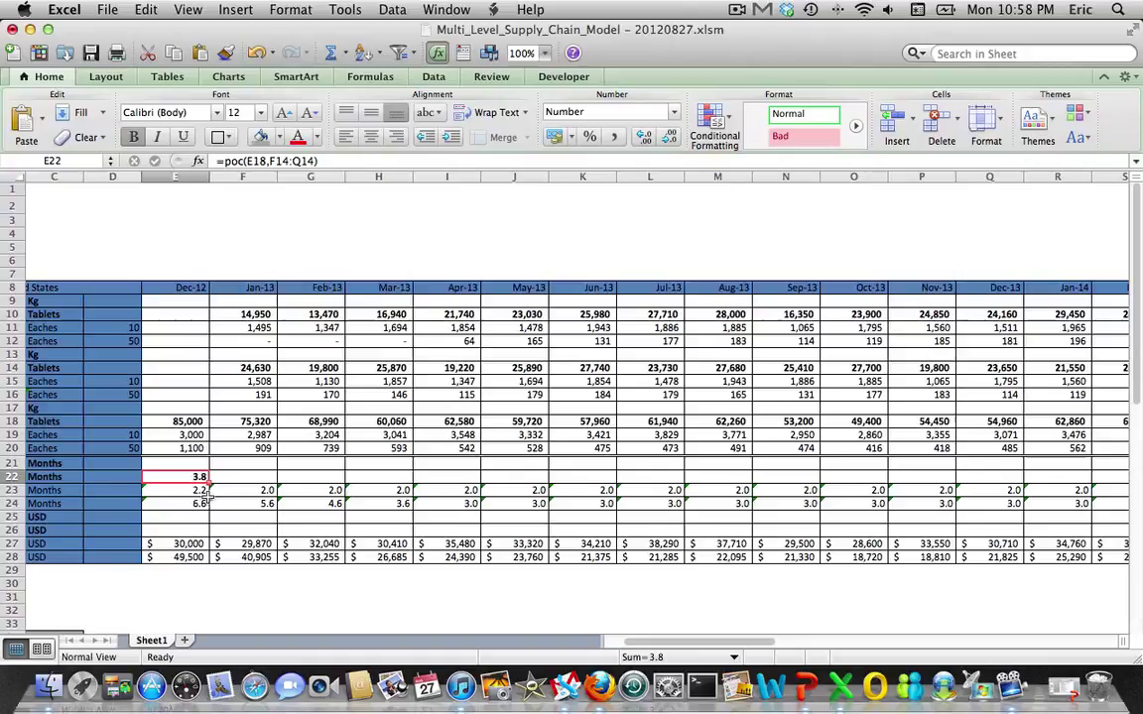
{"action": "left_click_drag", "start_coordinate": [206, 480], "coordinate": [703, 487]}
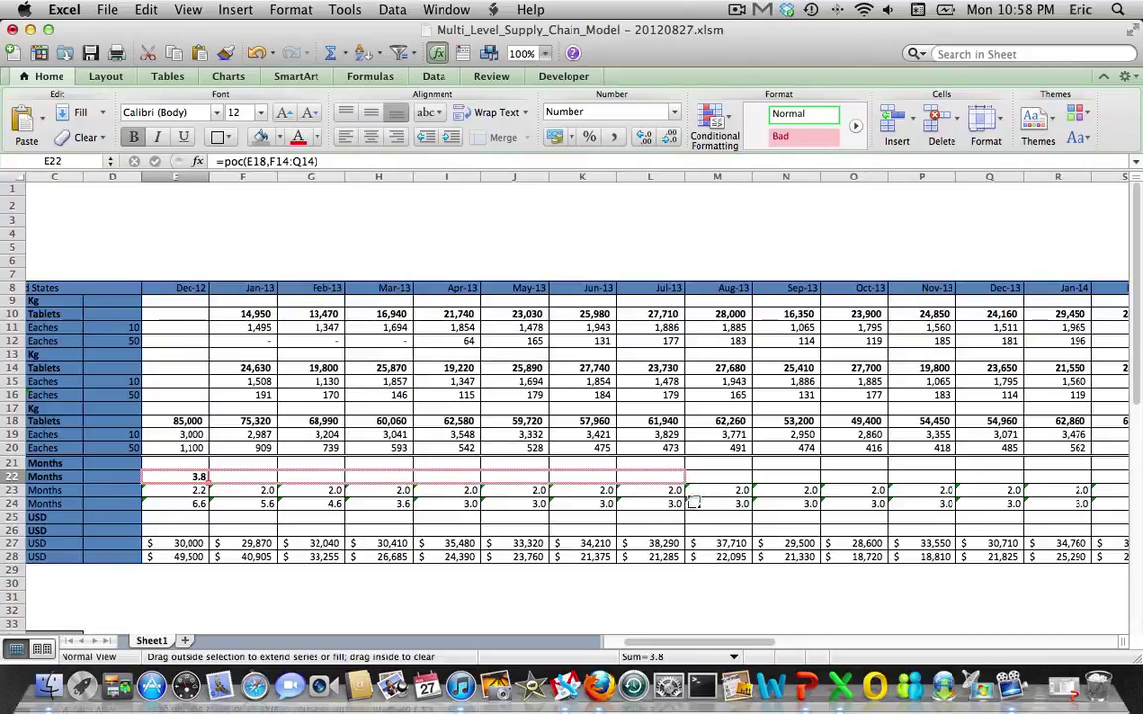
{"action": "left_click_drag", "start_coordinate": [799, 507], "coordinate": [1049, 506]}
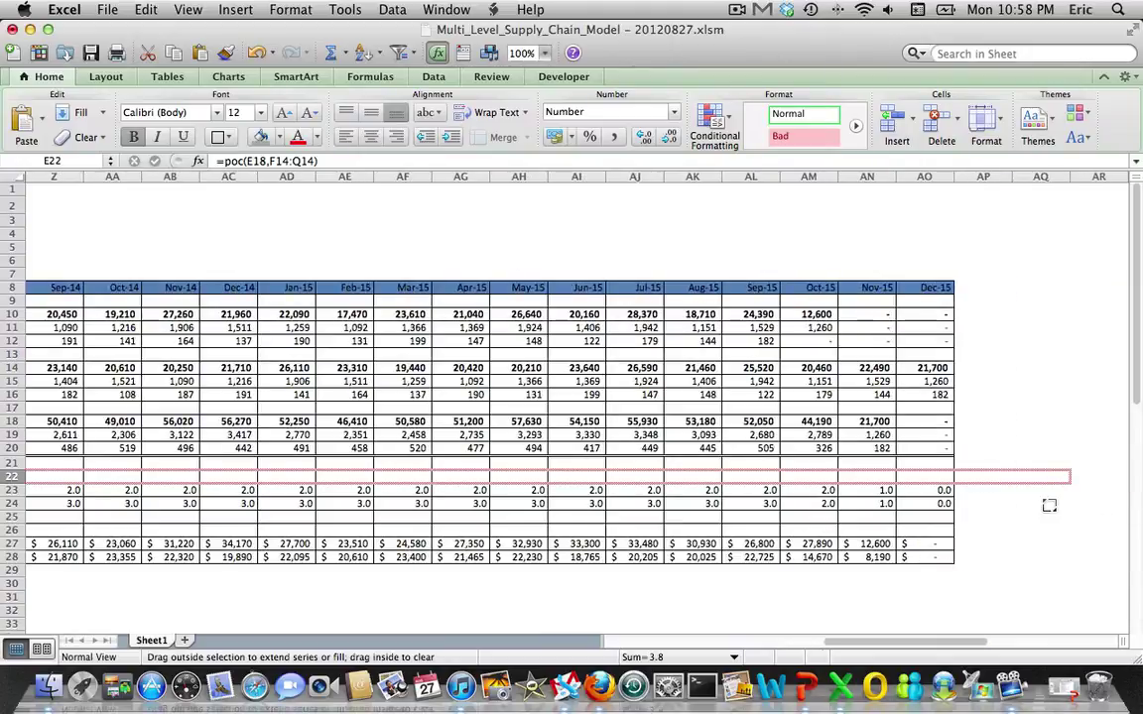
{"action": "left_click_drag", "start_coordinate": [974, 503], "coordinate": [965, 496]}
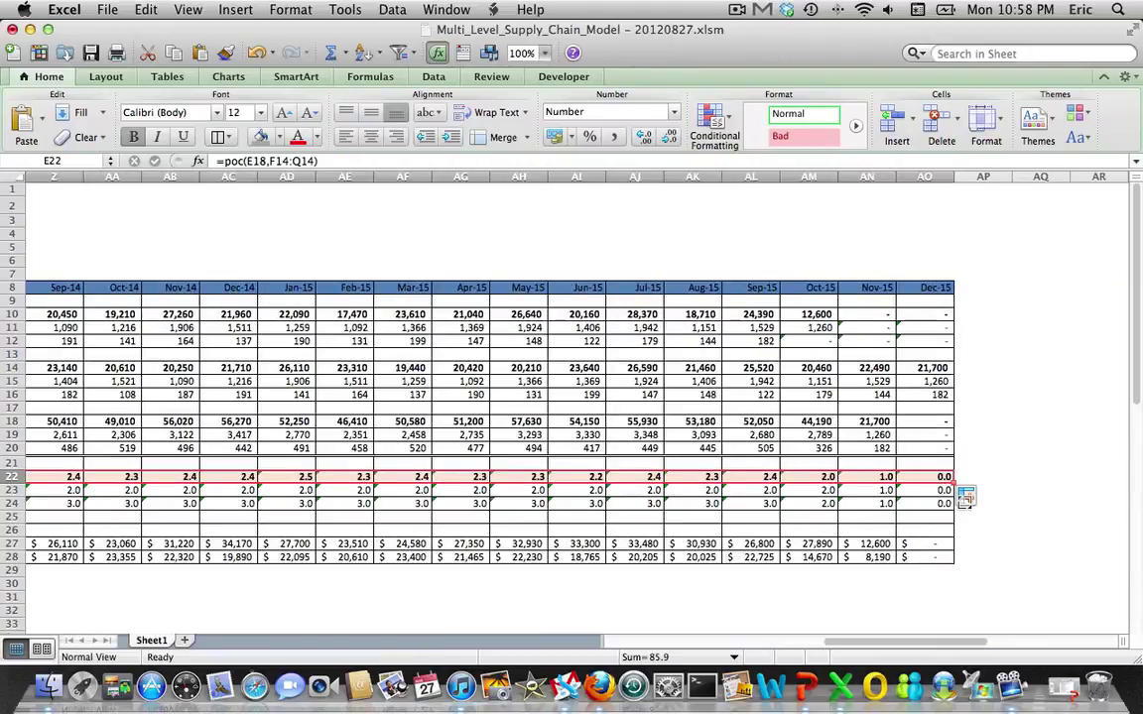
{"action": "key", "text": "Left"}
{"action": "key", "text": "Left"}
{"action": "key", "text": "Left"}
{"action": "key", "text": "Left"}
{"action": "key", "text": "Right"}
{"action": "key", "text": "Right"}
{"action": "key", "text": "Right"}
{"action": "key", "text": "Right"}
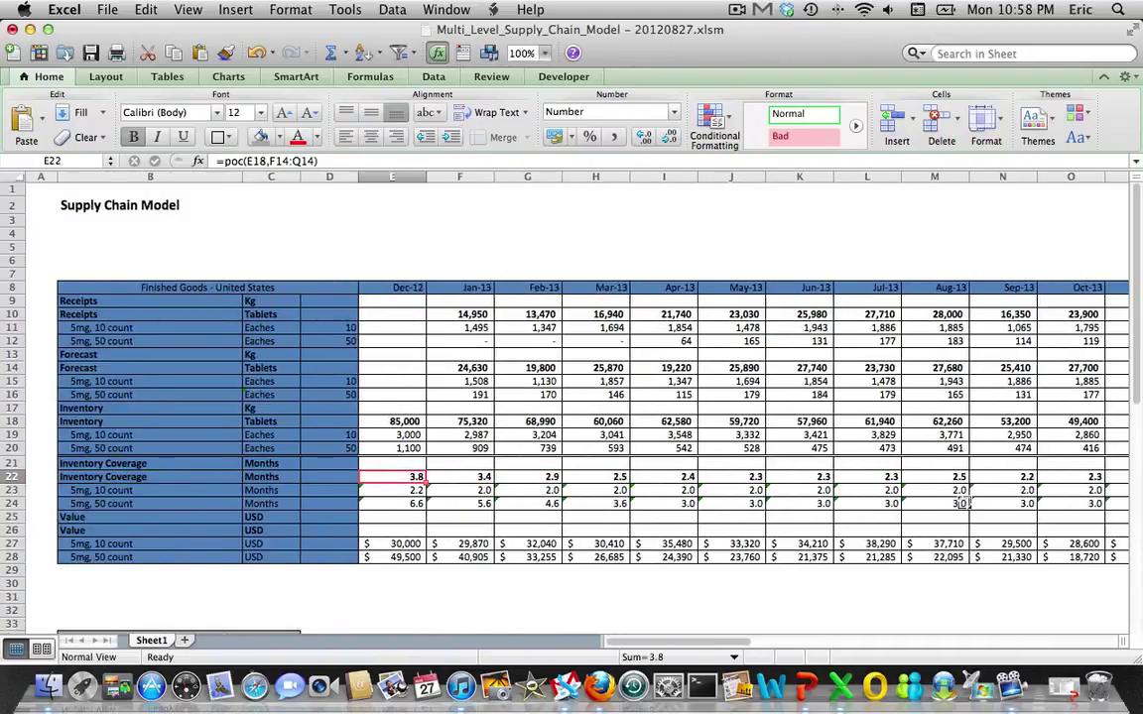
{"action": "key", "text": "Left"}
{"action": "key", "text": "Left"}
{"action": "key", "text": "Left"}
{"action": "key", "text": "Left"}
{"action": "key", "text": "Right"}
{"action": "key", "text": "Right"}
{"action": "key", "text": "Right"}
{"action": "key", "text": "Right"}
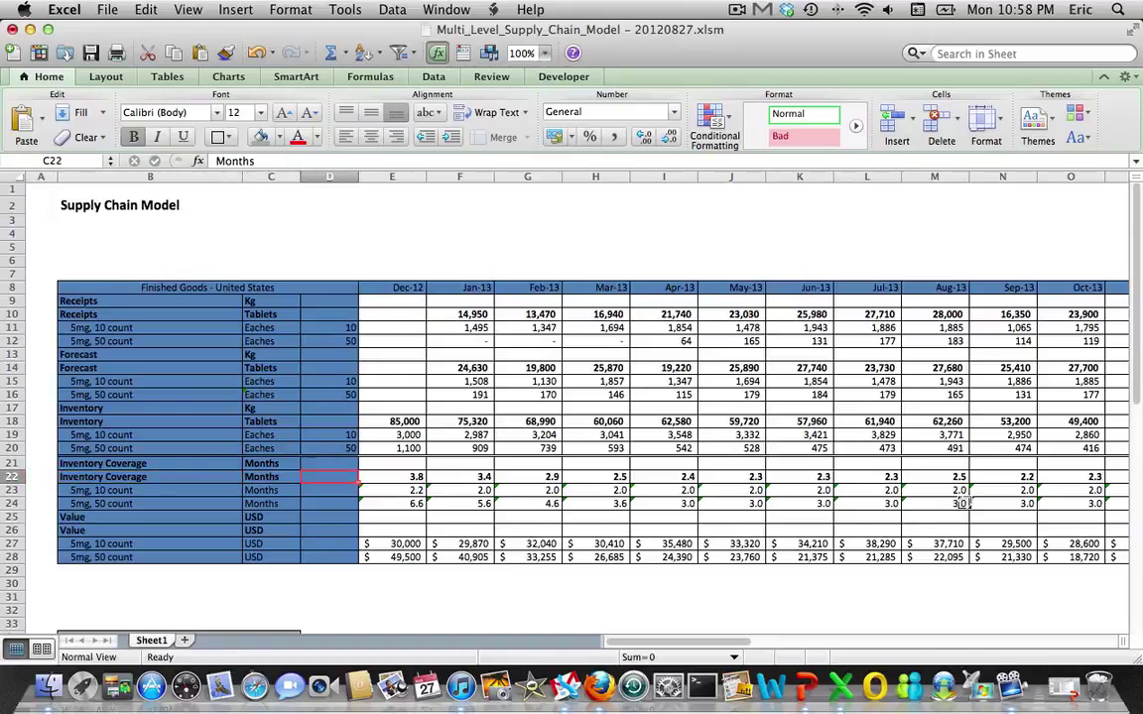
{"action": "key", "text": "Down"}
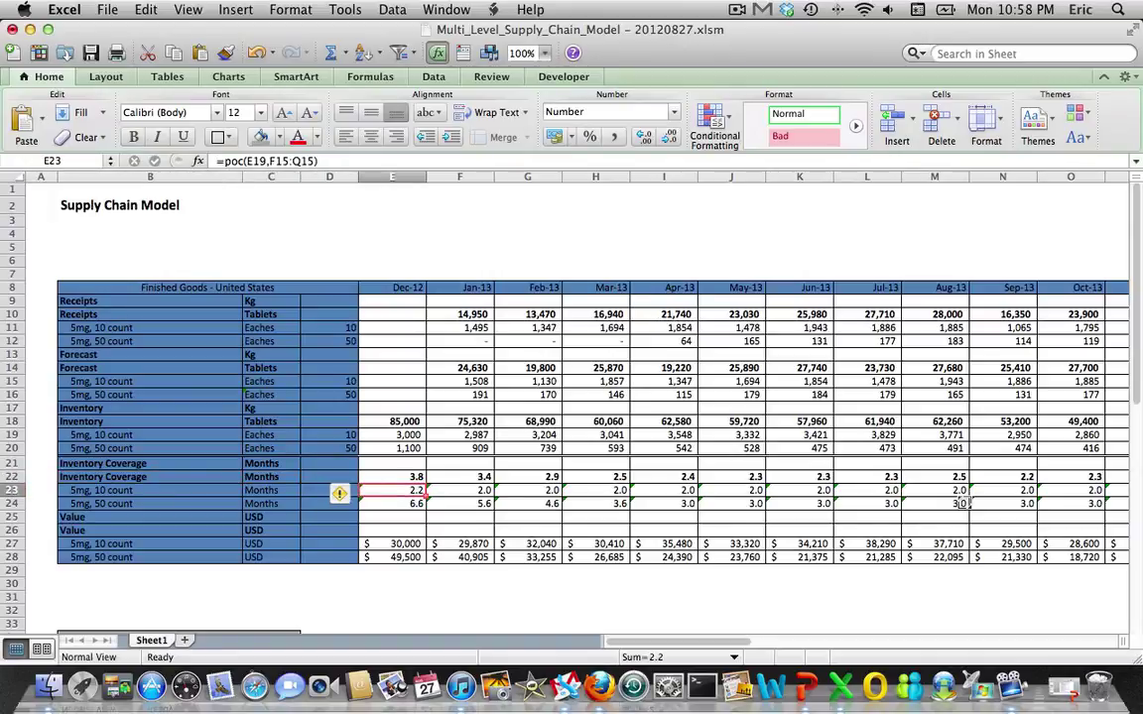
{"action": "key", "text": "Up"}
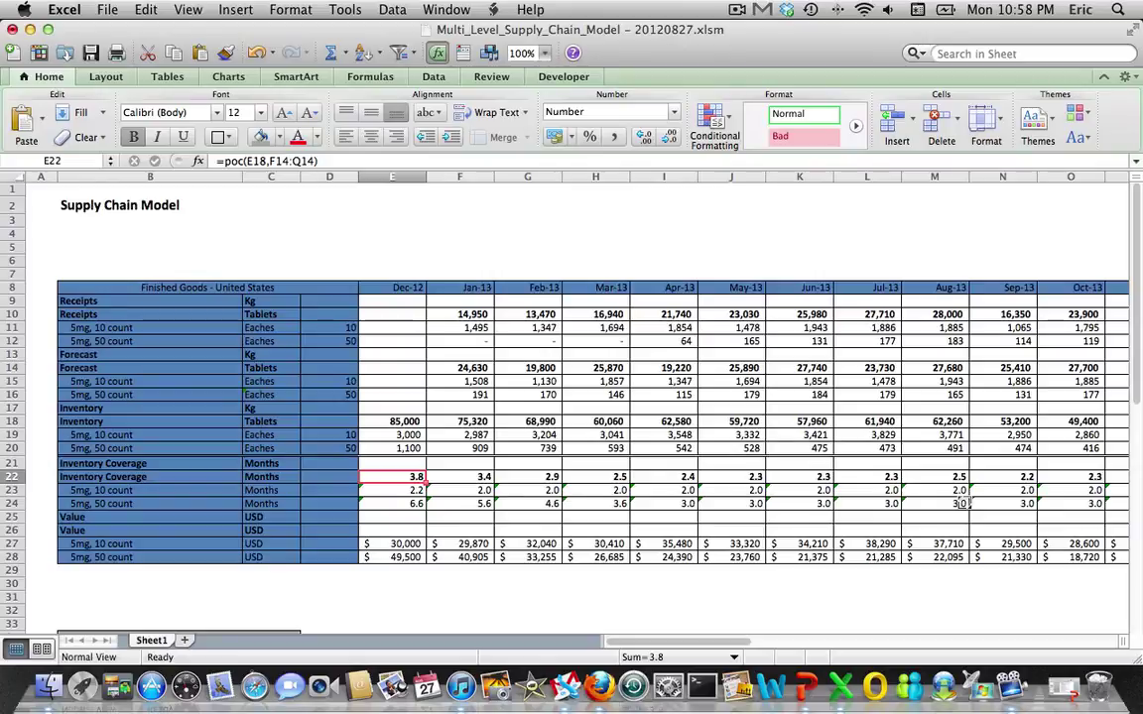
{"action": "key", "text": "Right"}
{"action": "key", "text": "Right"}
{"action": "key", "text": "Right"}
{"action": "key", "text": "Right"}
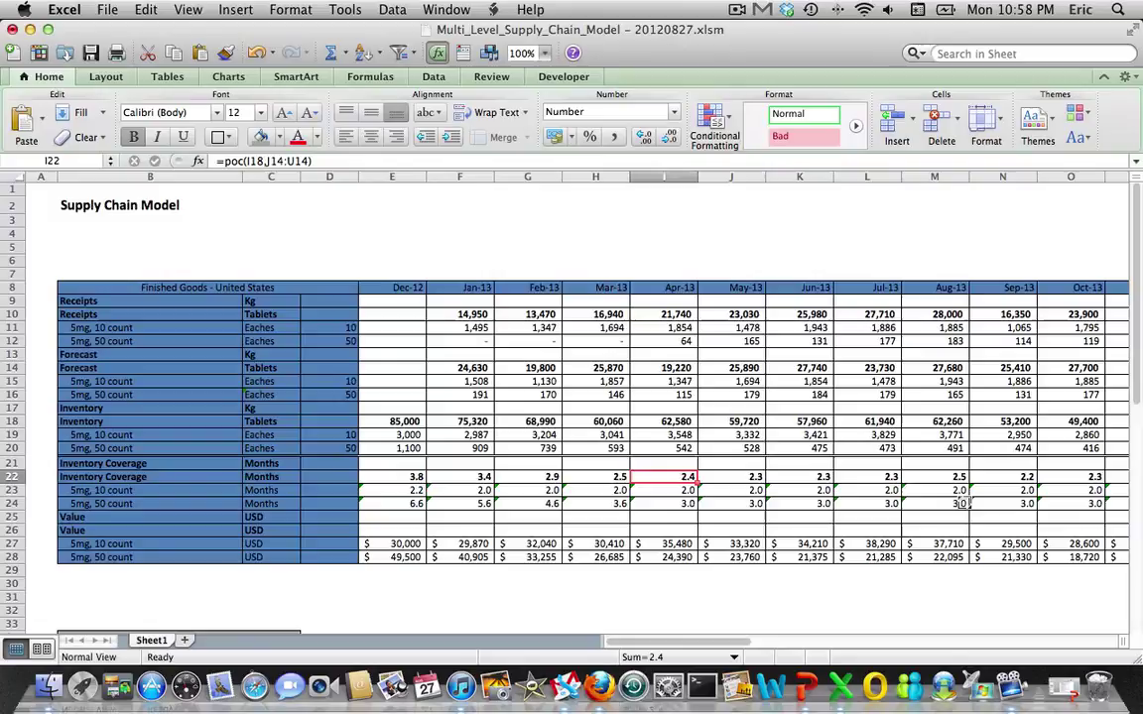
{"action": "key", "text": "Left"}
{"action": "key", "text": "Left"}
{"action": "key", "text": "Left"}
{"action": "key", "text": "Left"}
{"action": "key", "text": "Left"}
{"action": "key", "text": "Left"}
{"action": "key", "text": "Left"}
{"action": "key", "text": "Left"}
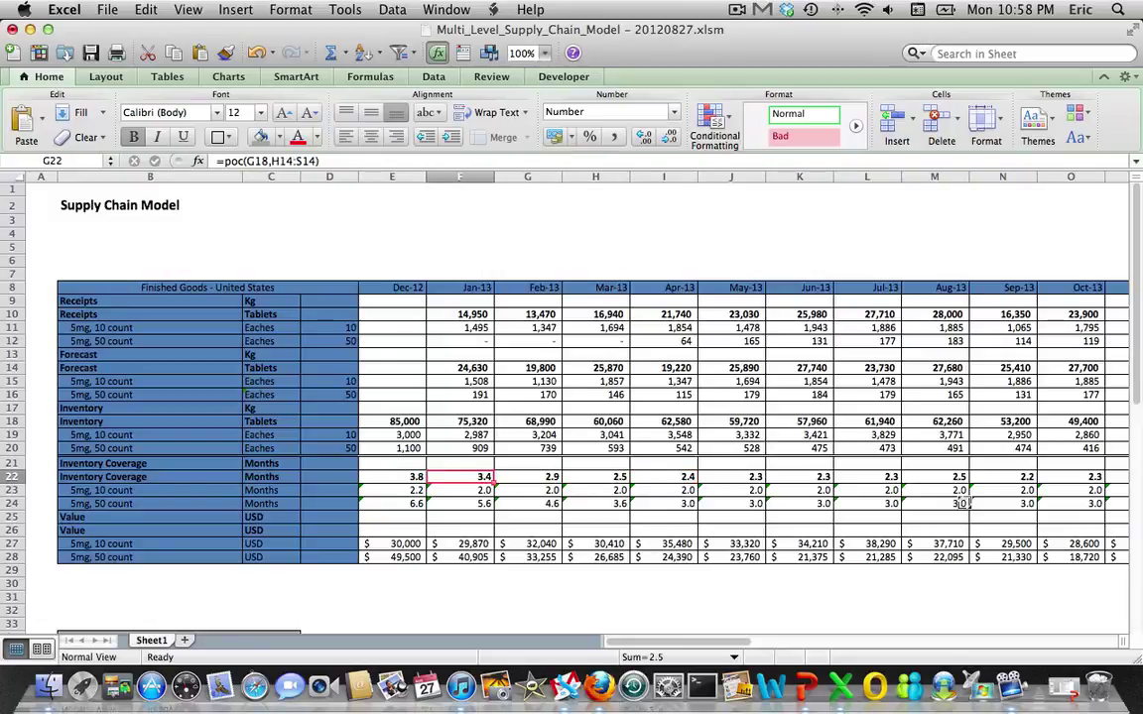
{"action": "key", "text": "Down"}
{"action": "key", "text": "Down"}
{"action": "key", "text": "Down"}
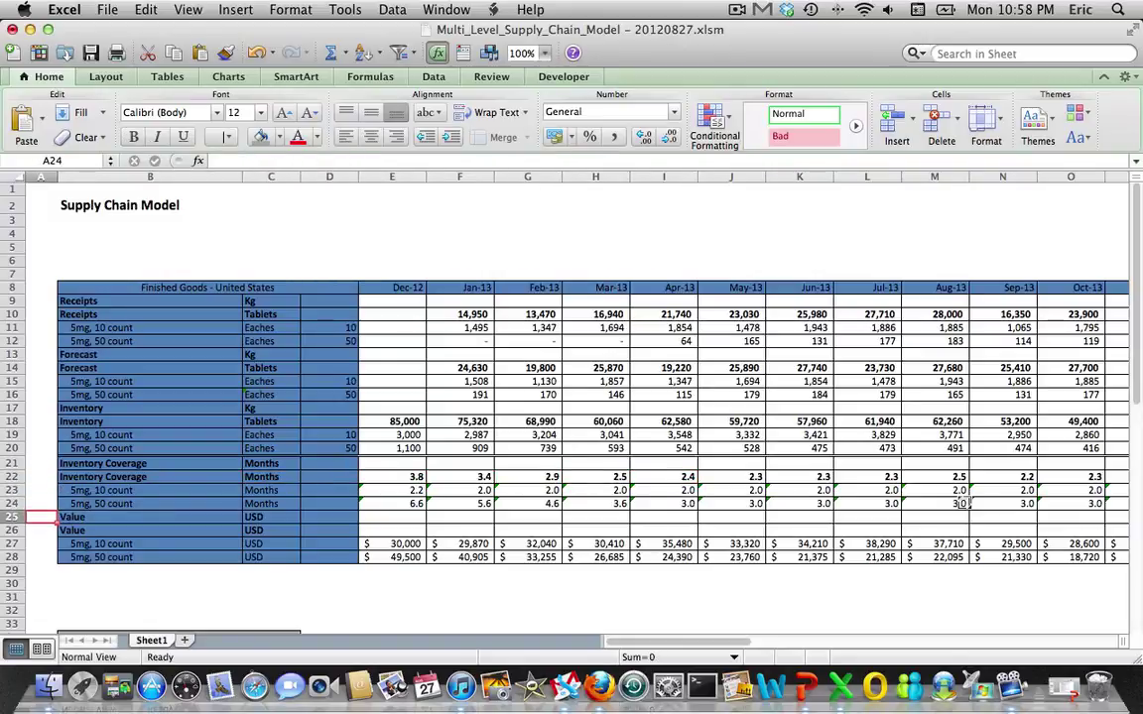
{"action": "key", "text": "Down"}
{"action": "key", "text": "Right"}
{"action": "key", "text": "Right"}
{"action": "key", "text": "Right"}
{"action": "key", "text": "Right"}
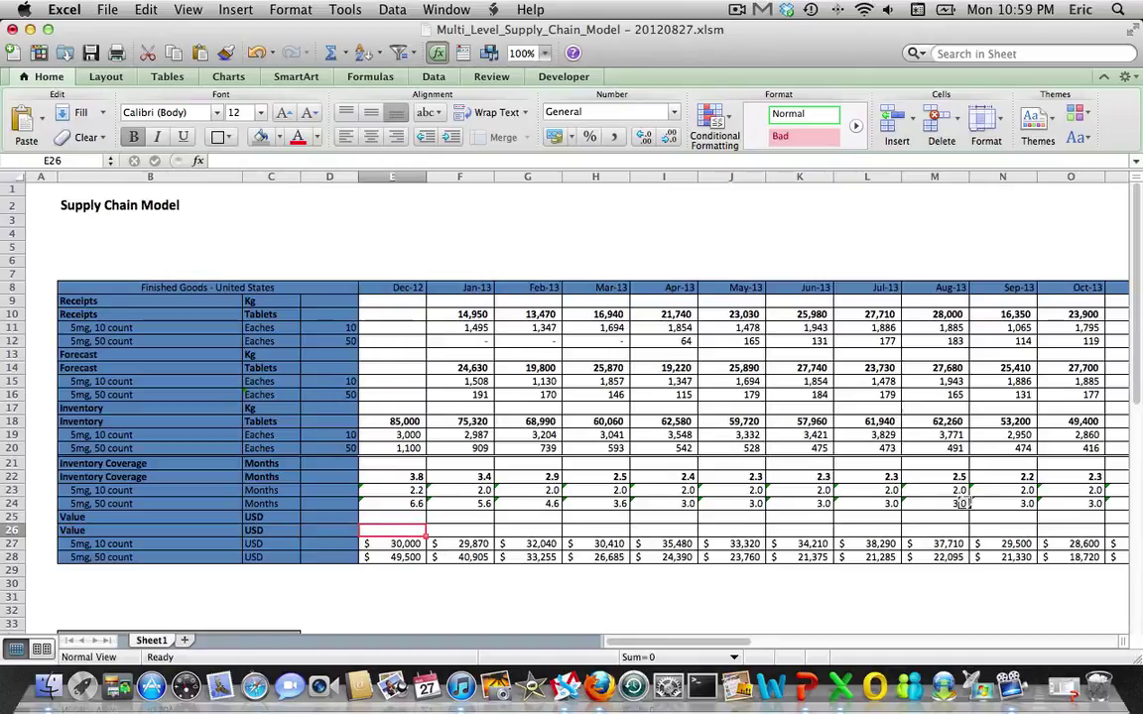
Step: Enter =SUM(E27:E28) in E26 and fill it across row 26 to the last month
{"action": "type", "text": "=sum("}
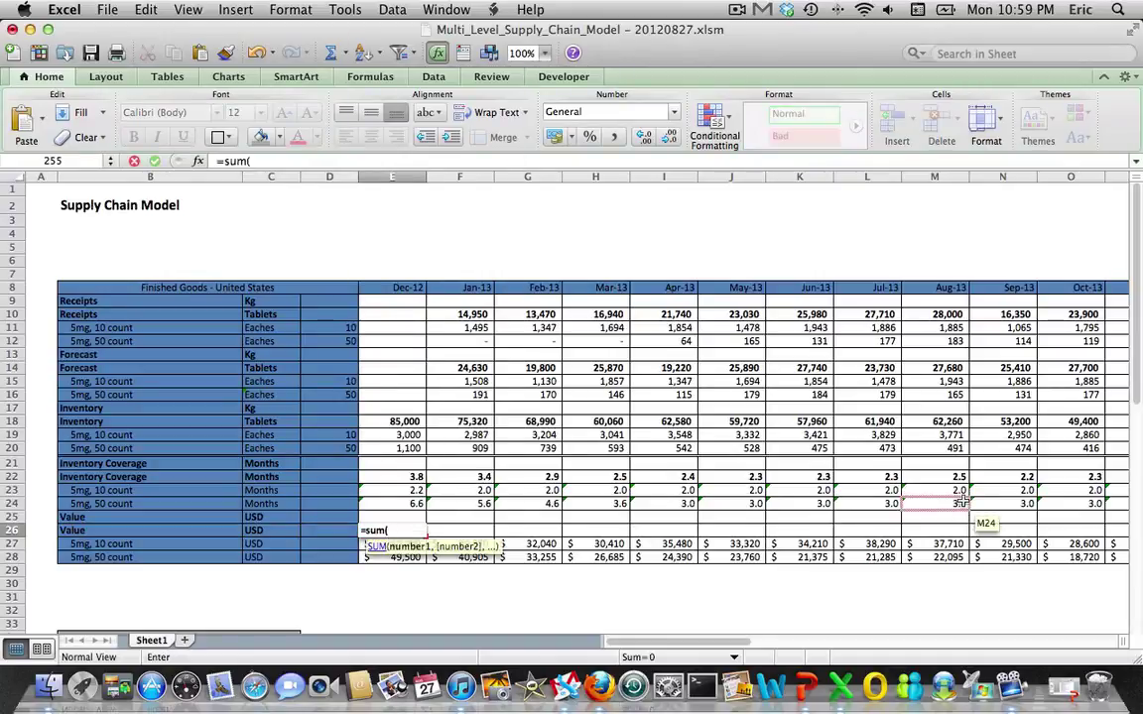
{"action": "key", "text": "Down"}
{"action": "key", "text": "shift+Down"}
{"action": "key", "text": "Return"}
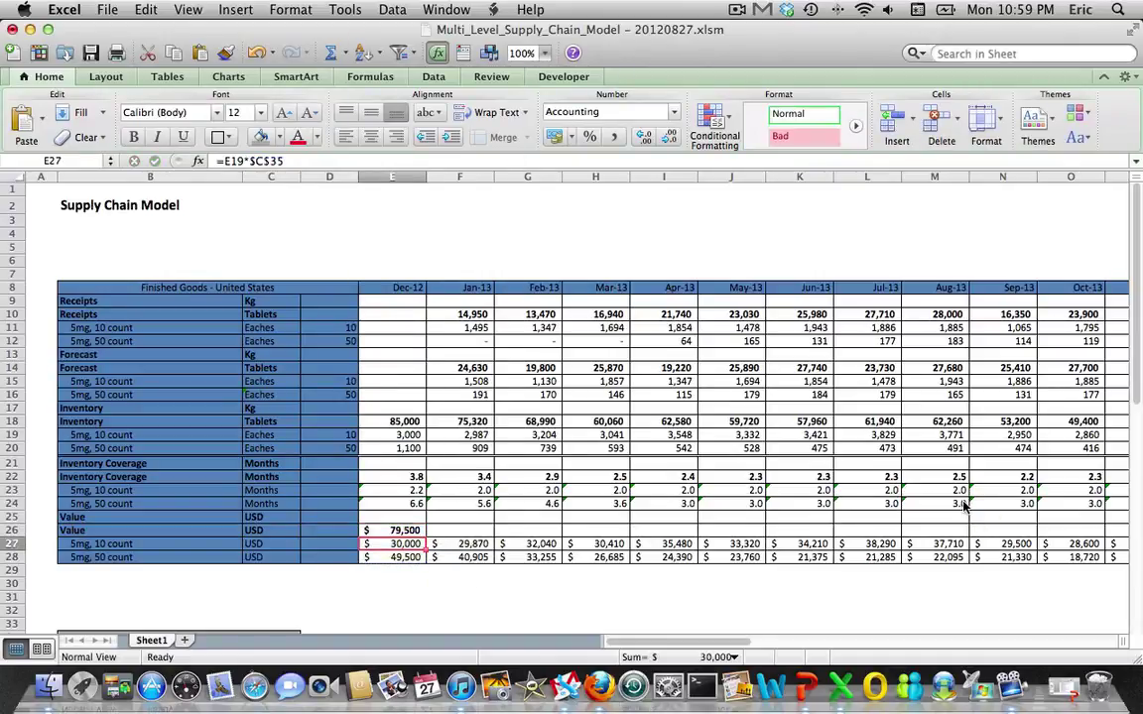
{"action": "key", "text": "Up"}
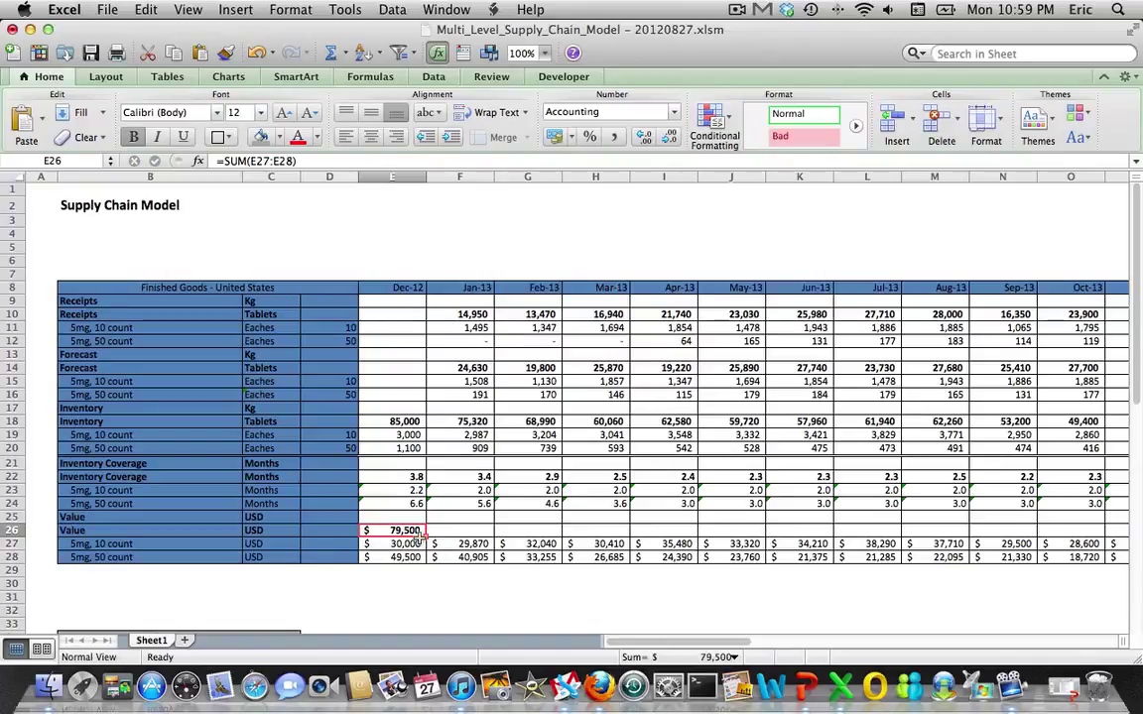
{"action": "left_click_drag", "start_coordinate": [425, 535], "coordinate": [1139, 558]}
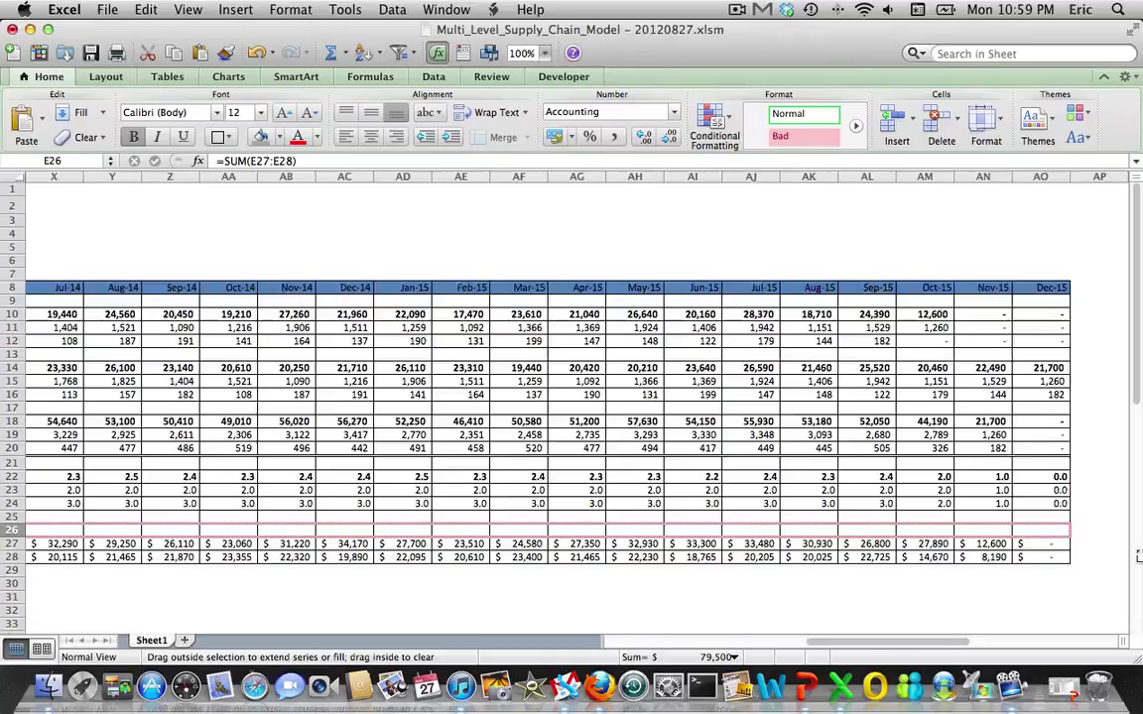
{"action": "left_click_drag", "start_coordinate": [1139, 556], "coordinate": [969, 548]}
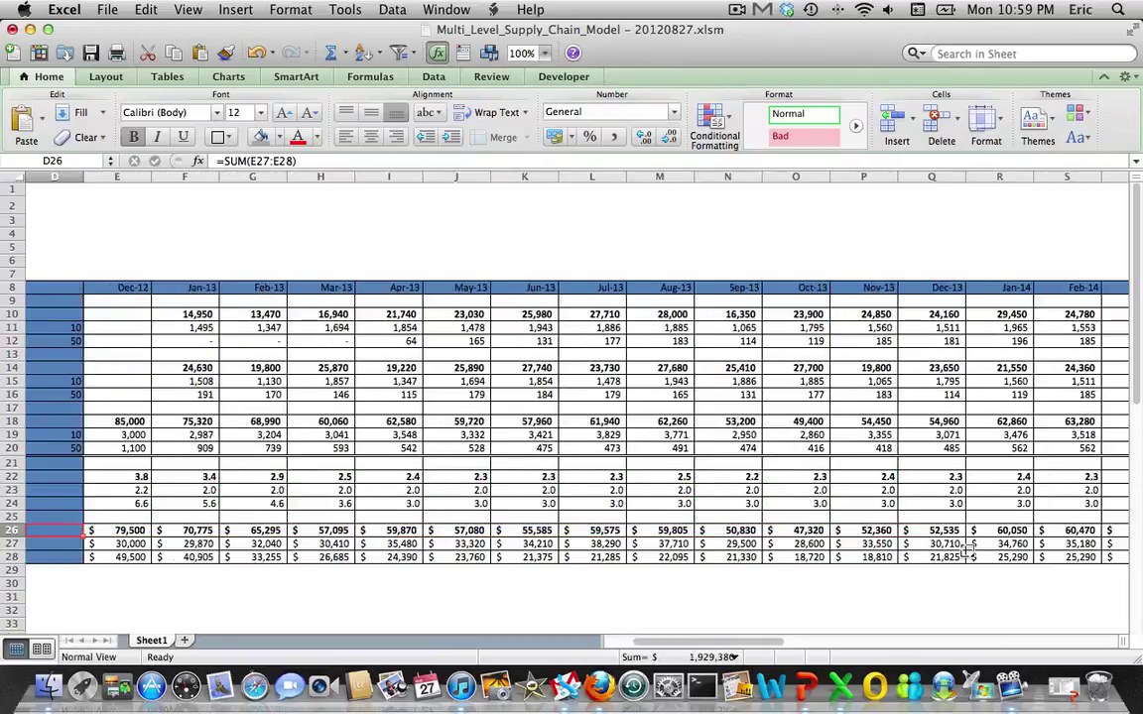
{"action": "scroll", "coordinate": [596, 447], "scroll_direction": "left", "scroll_amount": 3}
{"action": "left_click", "coordinate": [40, 530]}
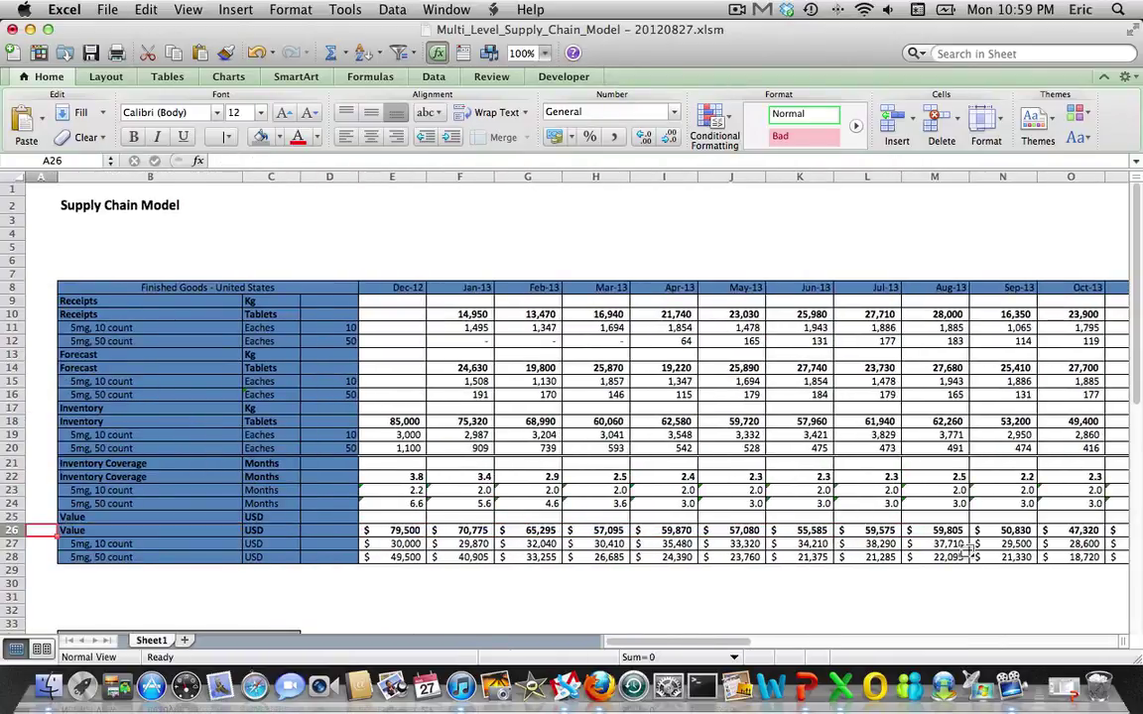
{"action": "left_click", "coordinate": [88, 55]}
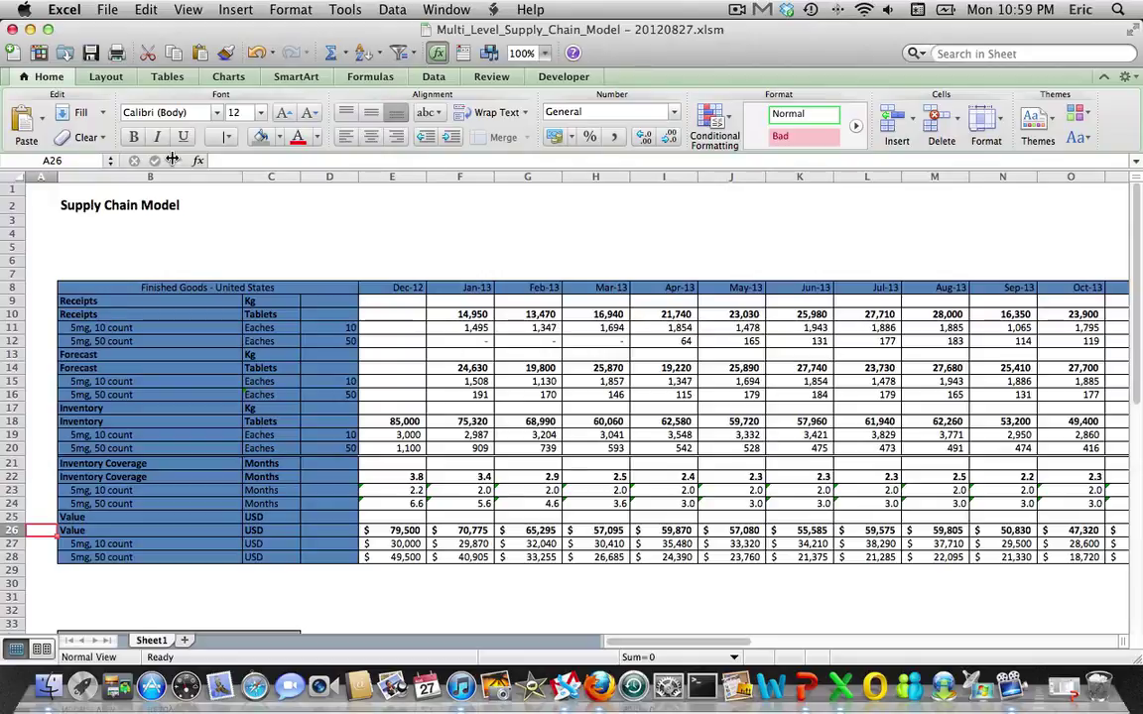
{"action": "key", "text": "Down"}
{"action": "key", "text": "Down"}
{"action": "key", "text": "Down"}
{"action": "key", "text": "Down"}
{"action": "key", "text": "Down"}
{"action": "key", "text": "Down"}
{"action": "key", "text": "Down"}
{"action": "key", "text": "Down"}
{"action": "key", "text": "Down"}
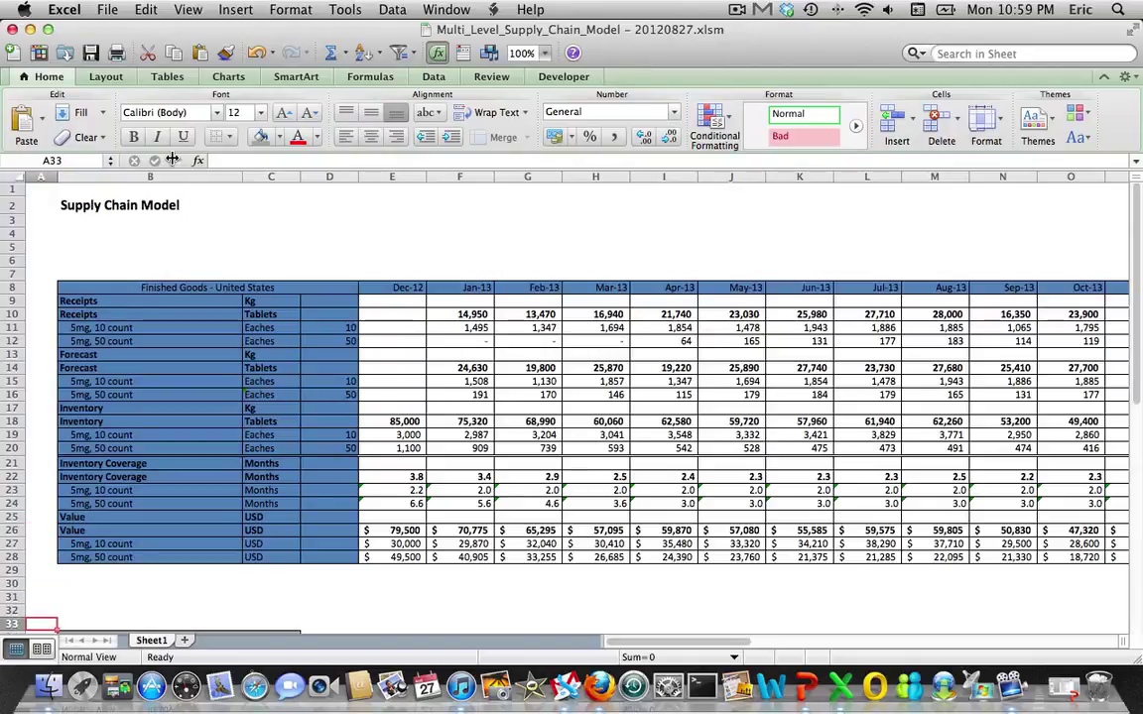
{"action": "key", "text": "Down"}
{"action": "key", "text": "Down"}
{"action": "key", "text": "Down"}
{"action": "key", "text": "Up"}
{"action": "key", "text": "Up"}
{"action": "key", "text": "Up"}
{"action": "key", "text": "Up"}
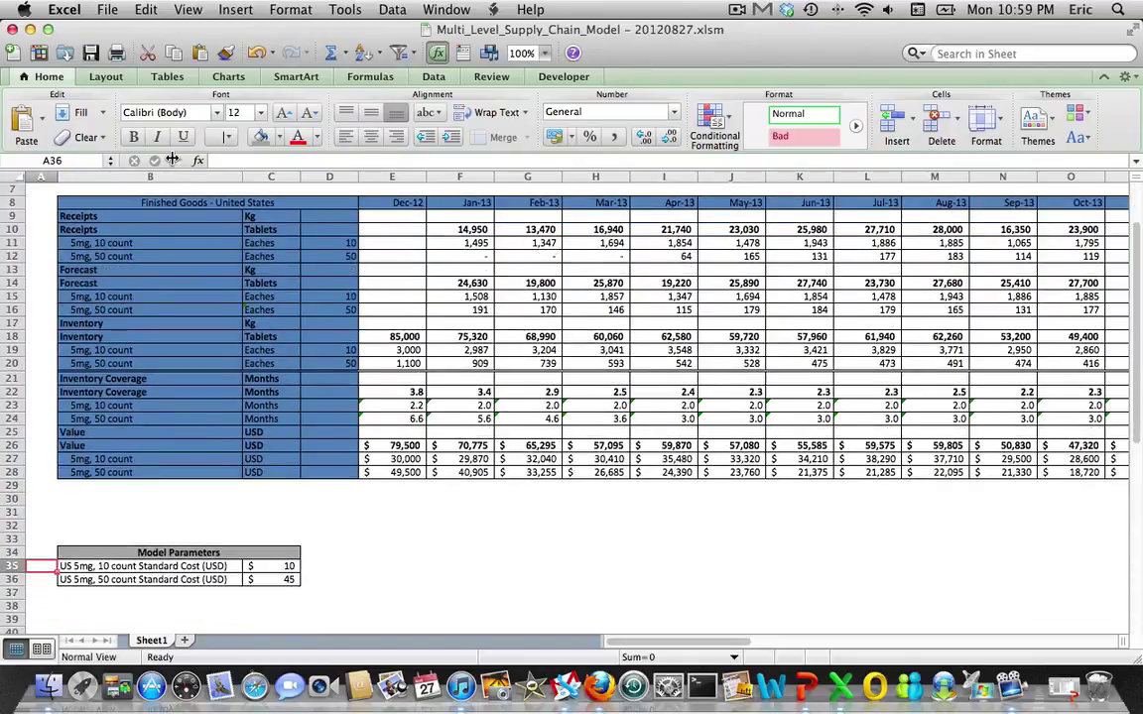
{"action": "key", "text": "Up"}
{"action": "key", "text": "Up"}
{"action": "key", "text": "Up"}
{"action": "key", "text": "Up"}
{"action": "key", "text": "Up"}
{"action": "key", "text": "Up"}
{"action": "key", "text": "Up"}
{"action": "key", "text": "Up"}
{"action": "key", "text": "Up"}
{"action": "key", "text": "Up"}
{"action": "key", "text": "Up"}
{"action": "key", "text": "Up"}
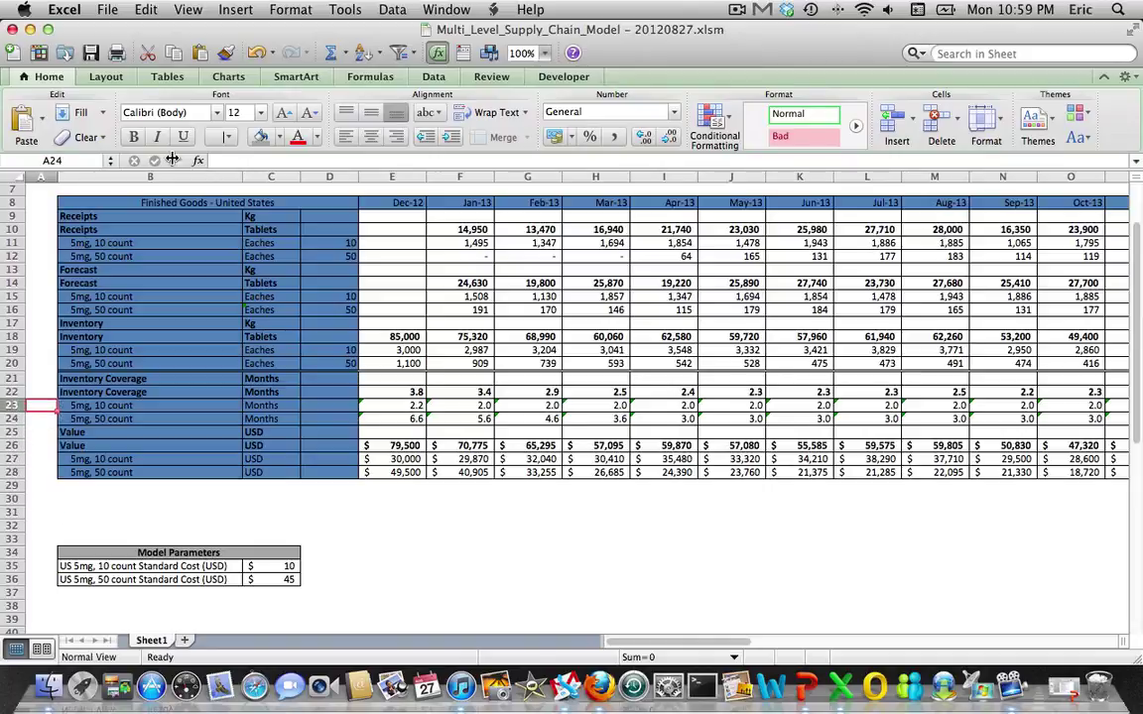
{"action": "key", "text": "Up"}
{"action": "key", "text": "Up"}
{"action": "key", "text": "Up"}
{"action": "key", "text": "Up"}
{"action": "key", "text": "Up"}
{"action": "key", "text": "Up"}
{"action": "key", "text": "Up"}
{"action": "key", "text": "Up"}
{"action": "key", "text": "Up"}
{"action": "key", "text": "Up"}
{"action": "key", "text": "Up"}
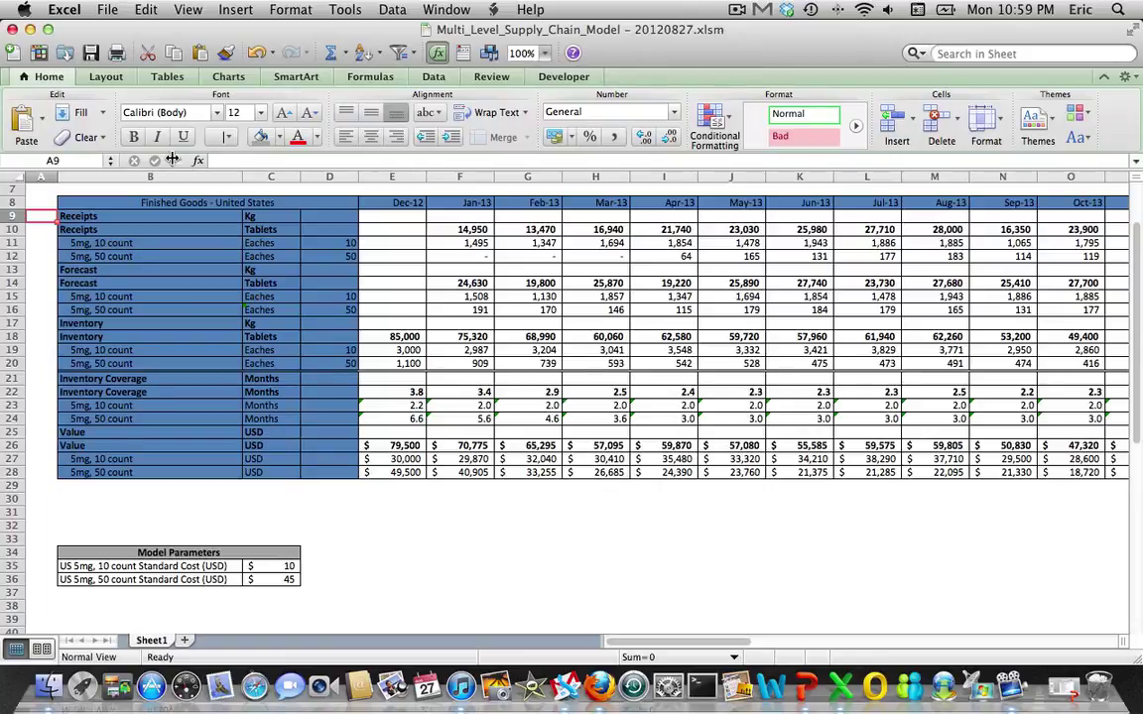
{"action": "key", "text": "Down"}
{"action": "key", "text": "Down"}
{"action": "key", "text": "Down"}
{"action": "key", "text": "Down"}
{"action": "key", "text": "Down"}
{"action": "key", "text": "Down"}
{"action": "key", "text": "Down"}
{"action": "key", "text": "Down"}
{"action": "key", "text": "Down"}
{"action": "key", "text": "Down"}
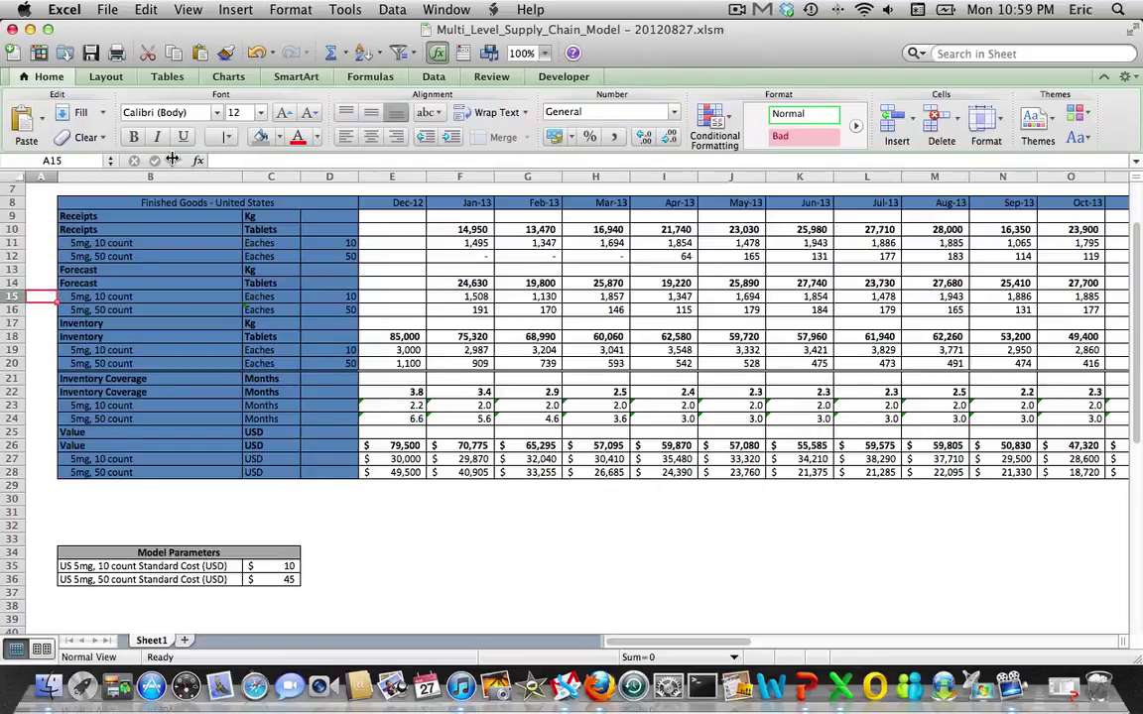
{"action": "key", "text": "Down"}
{"action": "key", "text": "Down"}
{"action": "key", "text": "Down"}
{"action": "key", "text": "Down"}
{"action": "key", "text": "Down"}
{"action": "key", "text": "Down"}
{"action": "key", "text": "Down"}
{"action": "key", "text": "Down"}
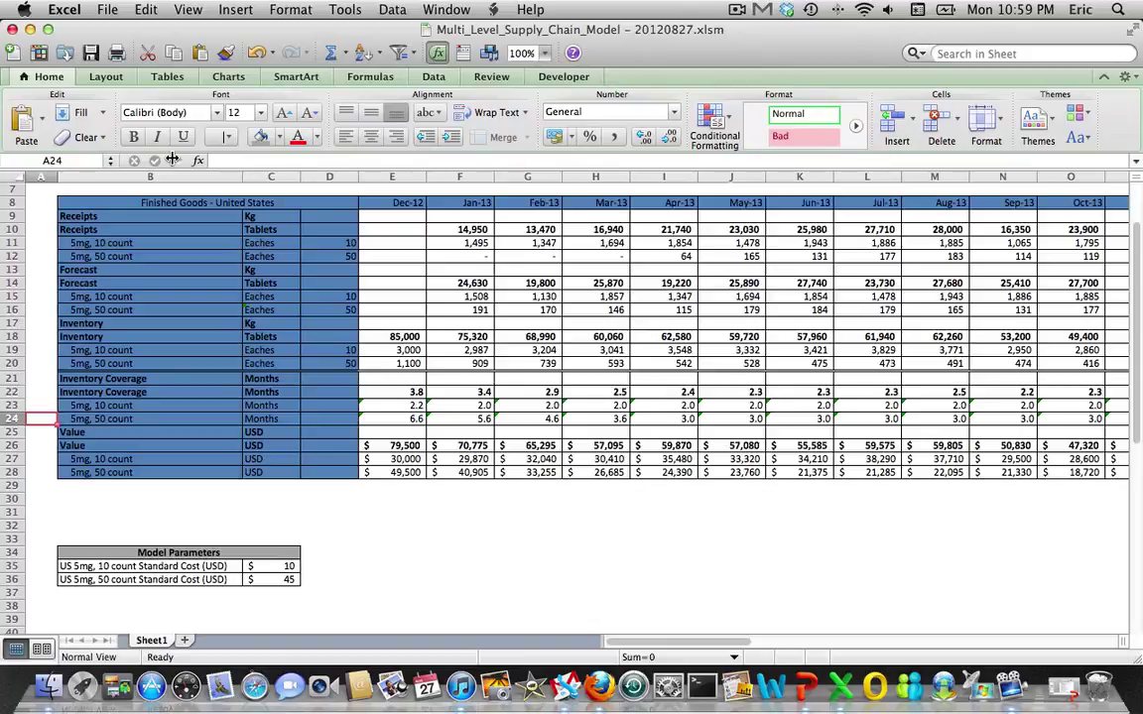
{"action": "key", "text": "Down"}
{"action": "key", "text": "Down"}
{"action": "key", "text": "Down"}
{"action": "key", "text": "Down"}
{"action": "key", "text": "Down"}
{"action": "key", "text": "Down"}
{"action": "key", "text": "Down"}
{"action": "key", "text": "Down"}
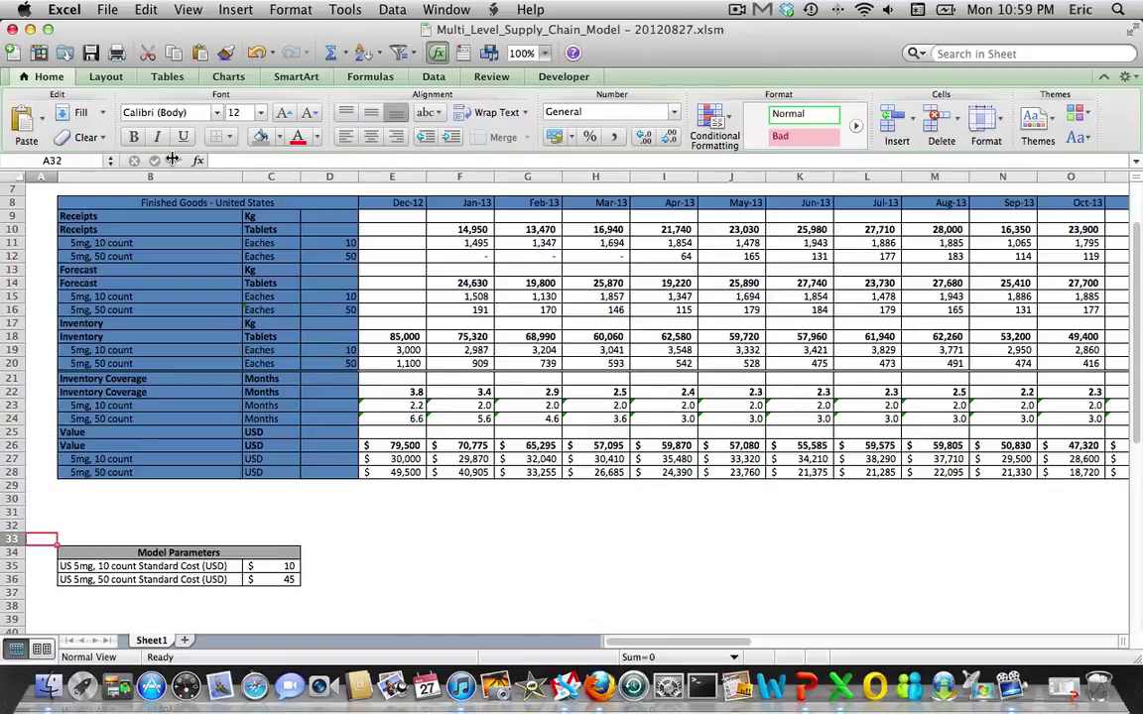
{"action": "key", "text": "Down"}
{"action": "key", "text": "Down"}
{"action": "key", "text": "Down"}
{"action": "key", "text": "Right"}
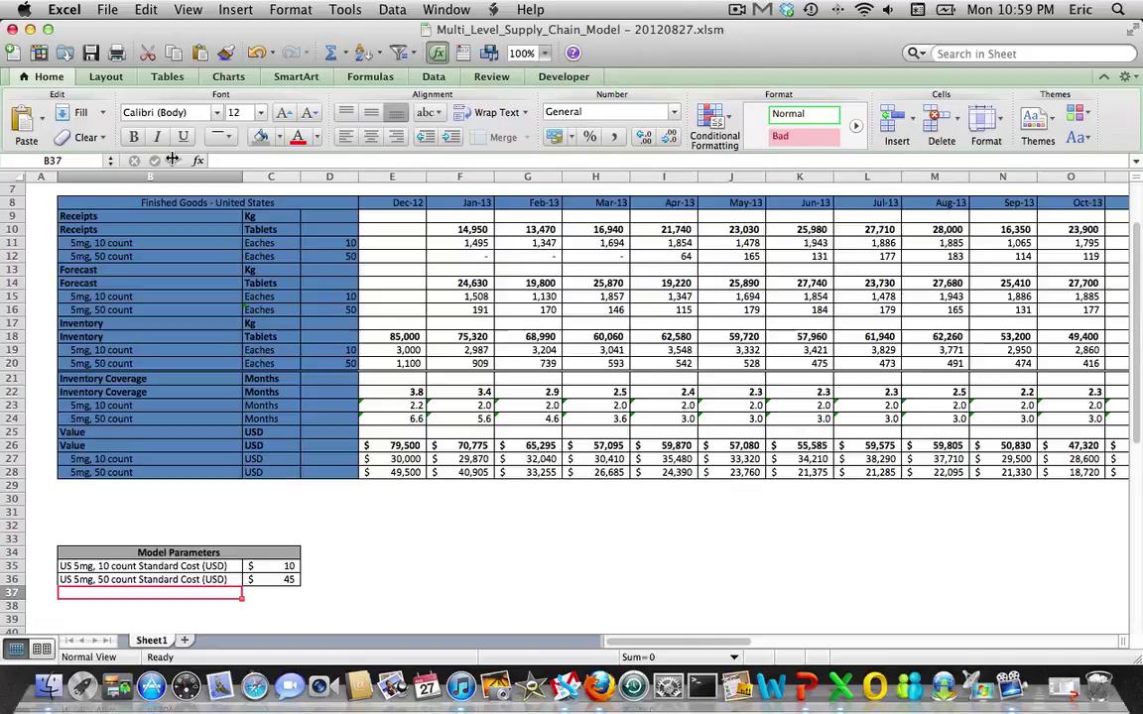
{"action": "key", "text": "Up"}
{"action": "key", "text": "Up"}
{"action": "key", "text": "Up"}
{"action": "key", "text": "Up"}
{"action": "key", "text": "Up"}
{"action": "key", "text": "Up"}
{"action": "key", "text": "Up"}
{"action": "key", "text": "Up"}
{"action": "key", "text": "Up"}
{"action": "key", "text": "Up"}
{"action": "key", "text": "Up"}
{"action": "key", "text": "Up"}
{"action": "key", "text": "Up"}
{"action": "key", "text": "Up"}
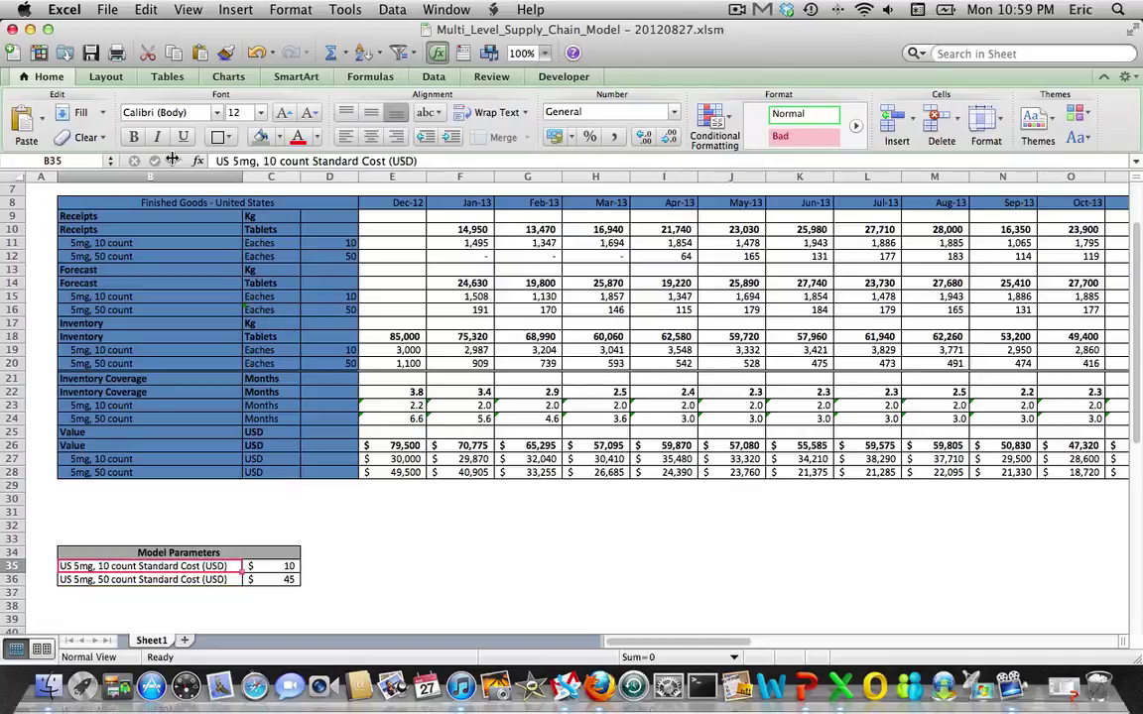
{"action": "key", "text": "Up"}
{"action": "key", "text": "Up"}
{"action": "key", "text": "Up"}
{"action": "key", "text": "Up"}
{"action": "key", "text": "Up"}
{"action": "key", "text": "Up"}
{"action": "key", "text": "Up"}
{"action": "key", "text": "Up"}
{"action": "key", "text": "Up"}
{"action": "key", "text": "Up"}
{"action": "key", "text": "Up"}
{"action": "key", "text": "Up"}
{"action": "key", "text": "Up"}
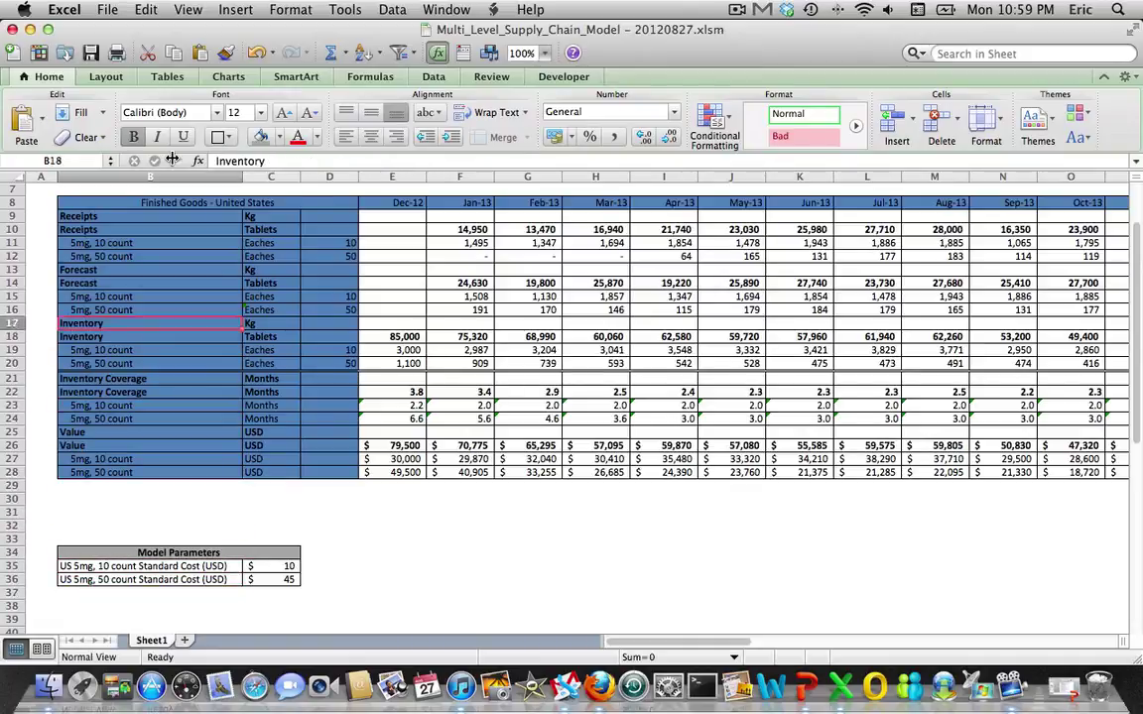
Step: Change the Receipts unit in C9 from Kg to Grams
{"action": "key", "text": "Right"}
{"action": "key", "text": "Up"}
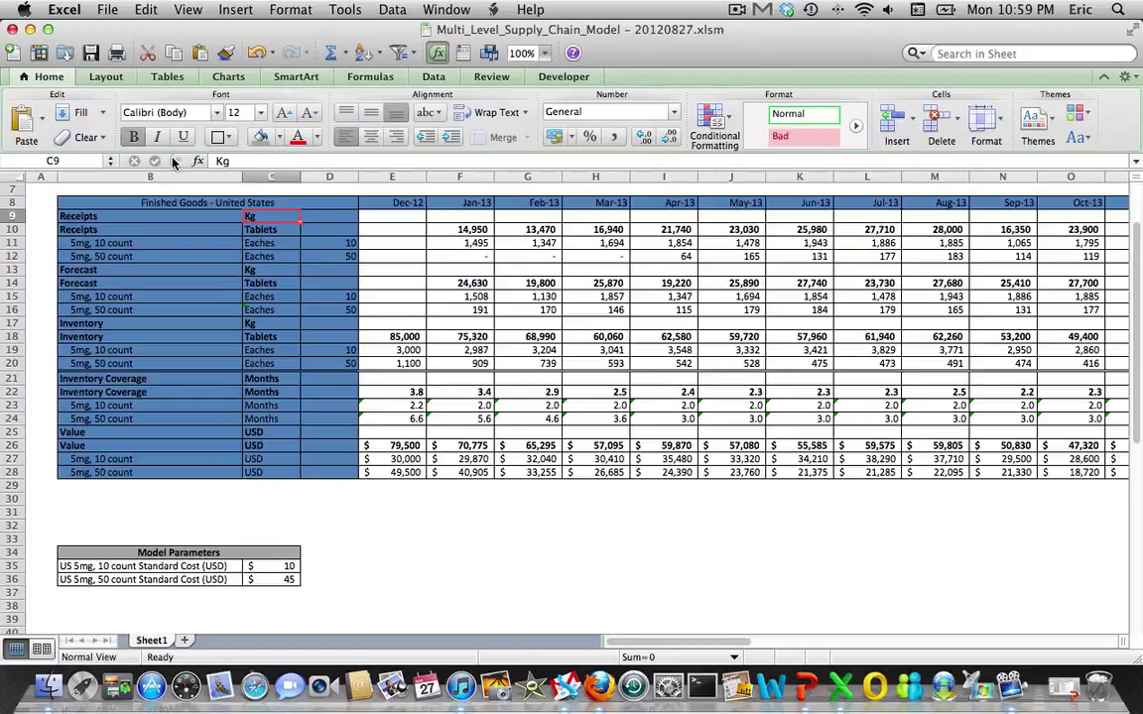
{"action": "type", "text": "Grams"}
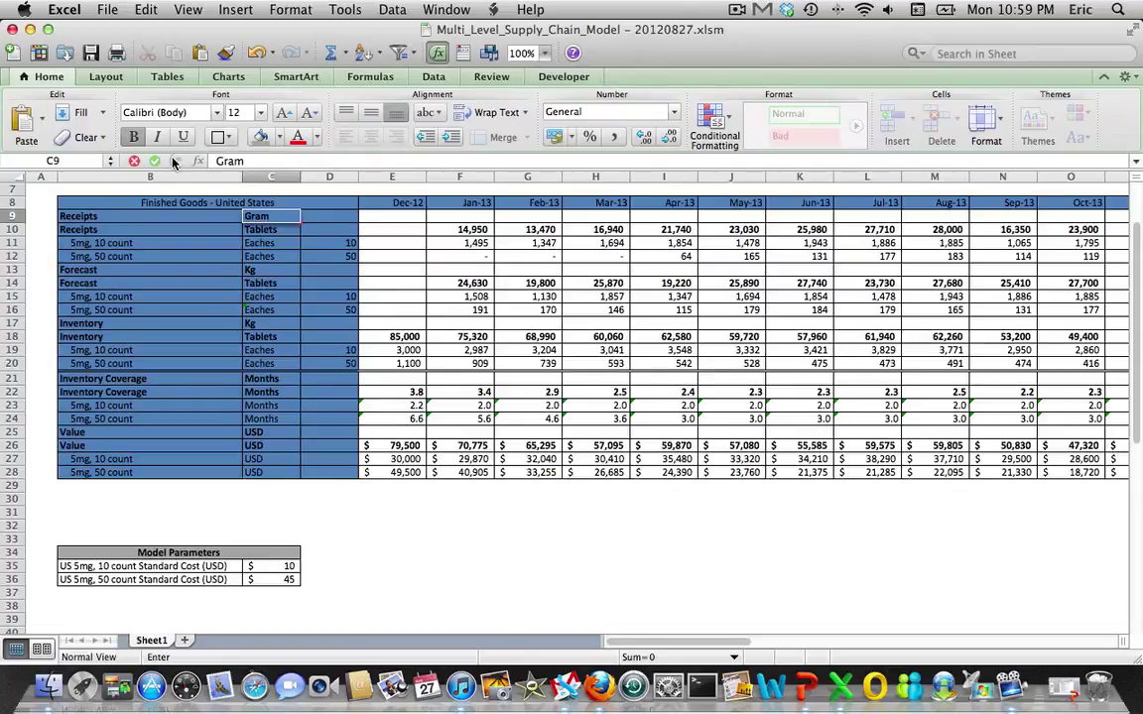
{"action": "key", "text": "Return"}
Step: Link the Forecast unit to C9 and the Inventory unit to C13 so both show Grams
{"action": "key", "text": "Return"}
{"action": "key", "text": "Down"}
{"action": "key", "text": "Down"}
{"action": "type", "text": "="}
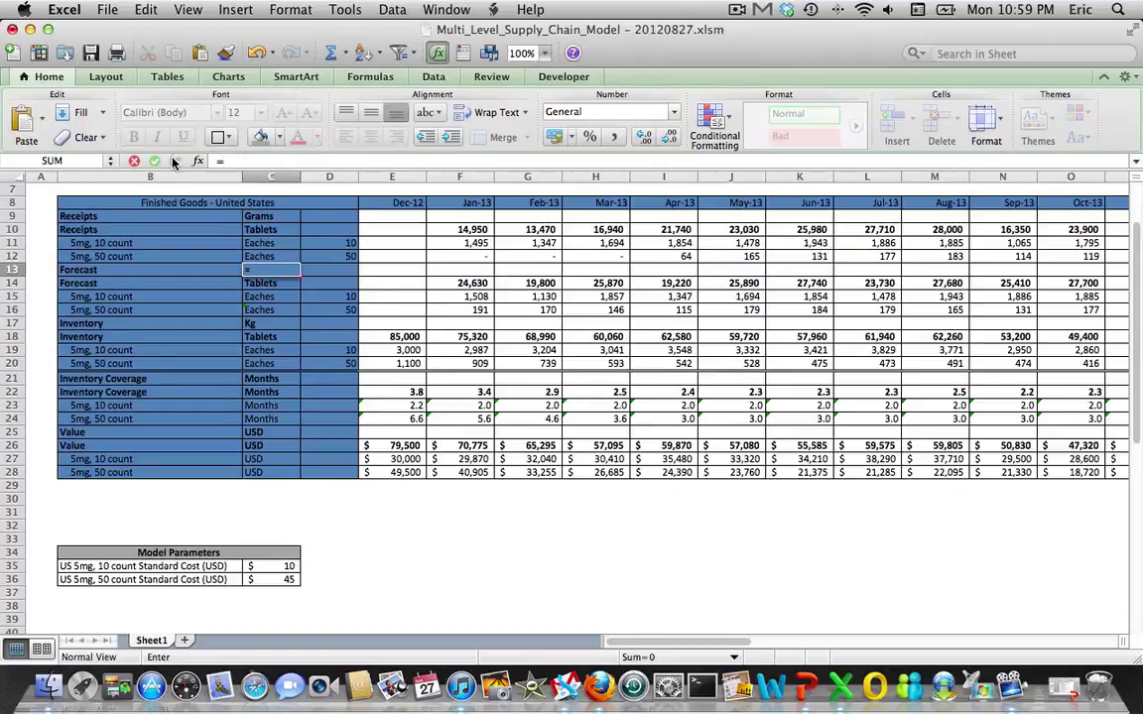
{"action": "key", "text": "Up"}
{"action": "key", "text": "Up"}
{"action": "key", "text": "Up"}
{"action": "key", "text": "Return"}
{"action": "key", "text": "Down"}
{"action": "key", "text": "Down"}
{"action": "key", "text": "Down"}
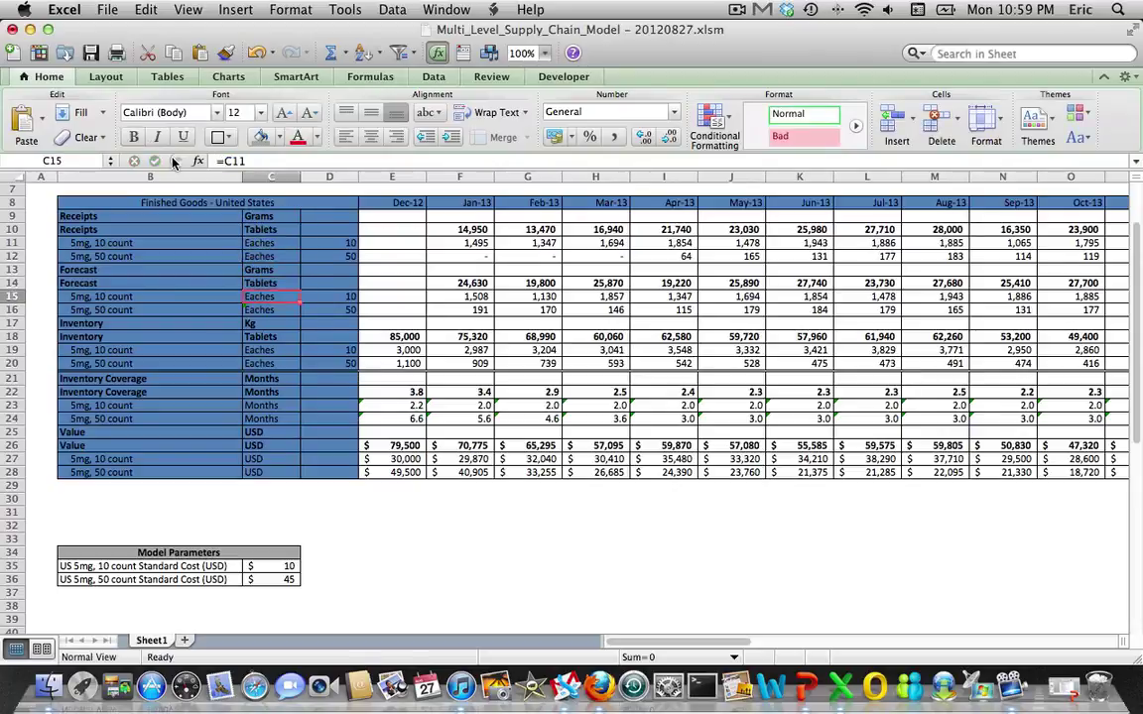
{"action": "type", "text": "="}
{"action": "key", "text": "Up"}
{"action": "key", "text": "Up"}
{"action": "key", "text": "Up"}
{"action": "key", "text": "Up"}
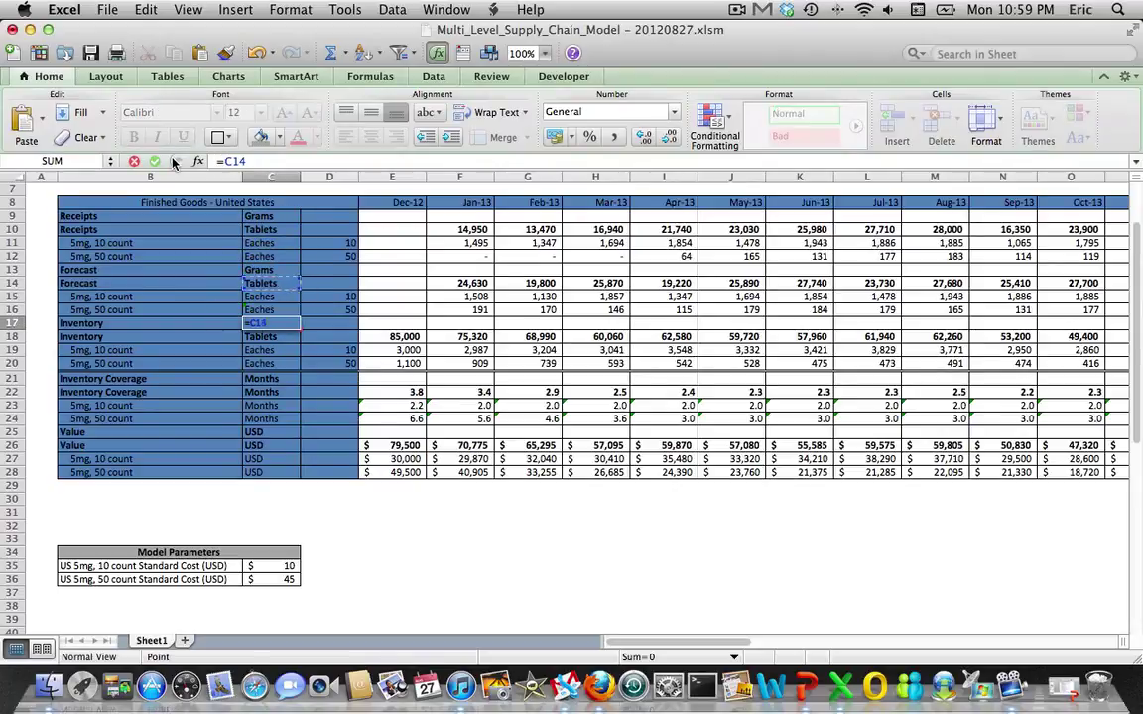
{"action": "key", "text": "Return"}
{"action": "key", "text": "Down"}
{"action": "key", "text": "Down"}
{"action": "key", "text": "Down"}
{"action": "key", "text": "Down"}
{"action": "key", "text": "Down"}
{"action": "key", "text": "Down"}
{"action": "key", "text": "Down"}
{"action": "key", "text": "Down"}
{"action": "key", "text": "Down"}
{"action": "key", "text": "Down"}
{"action": "key", "text": "Down"}
{"action": "key", "text": "Down"}
{"action": "key", "text": "Down"}
{"action": "key", "text": "Down"}
{"action": "key", "text": "Down"}
{"action": "key", "text": "Down"}
{"action": "key", "text": "Down"}
{"action": "key", "text": "Down"}
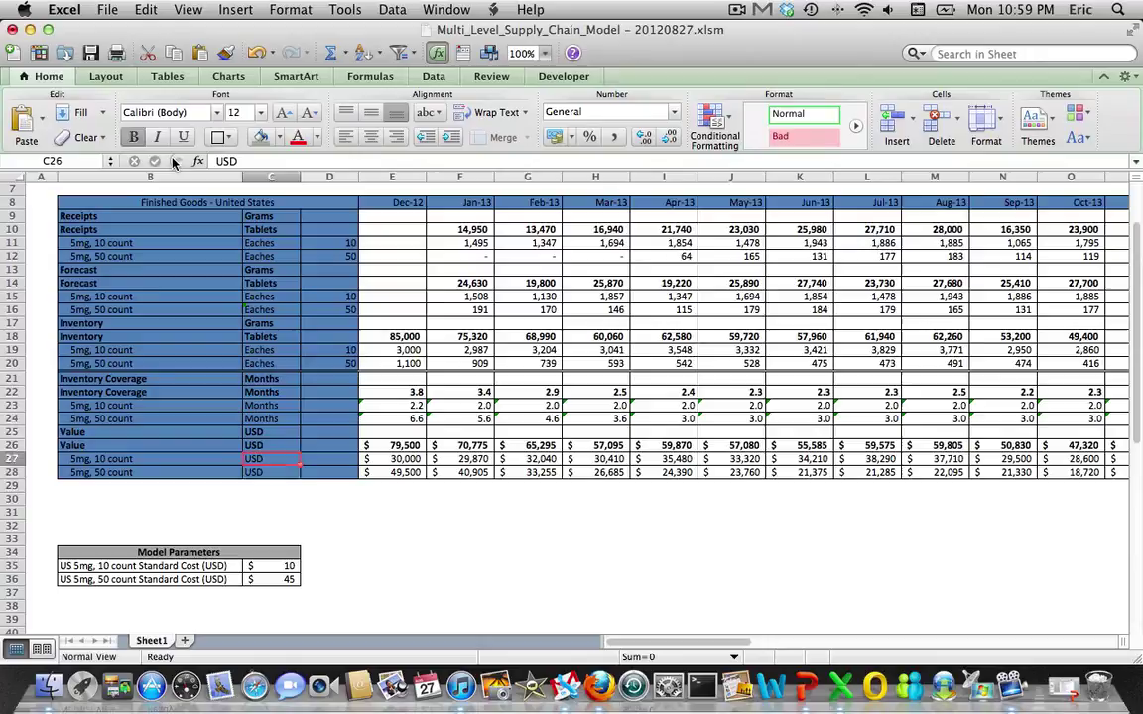
{"action": "key", "text": "Down"}
{"action": "key", "text": "Left"}
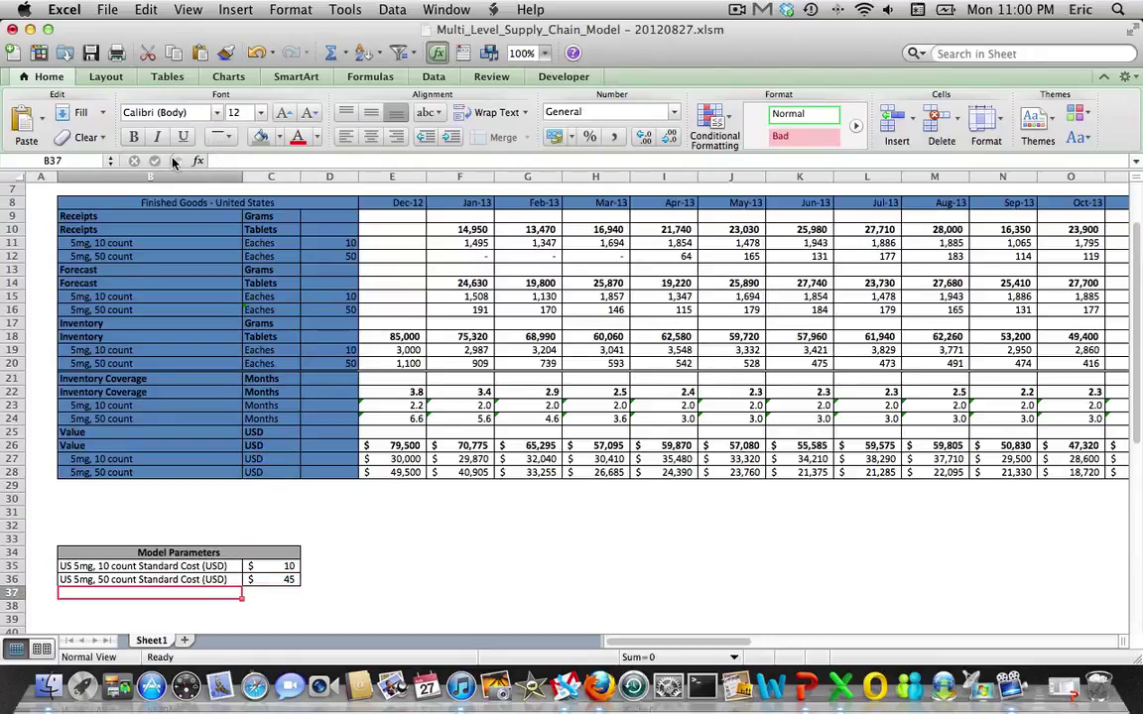
Step: Add the parameter 'Grams of API in a 5mg tablet' with value 0.005 in B37:C37
{"action": "type", "text": "Grams of API in"}
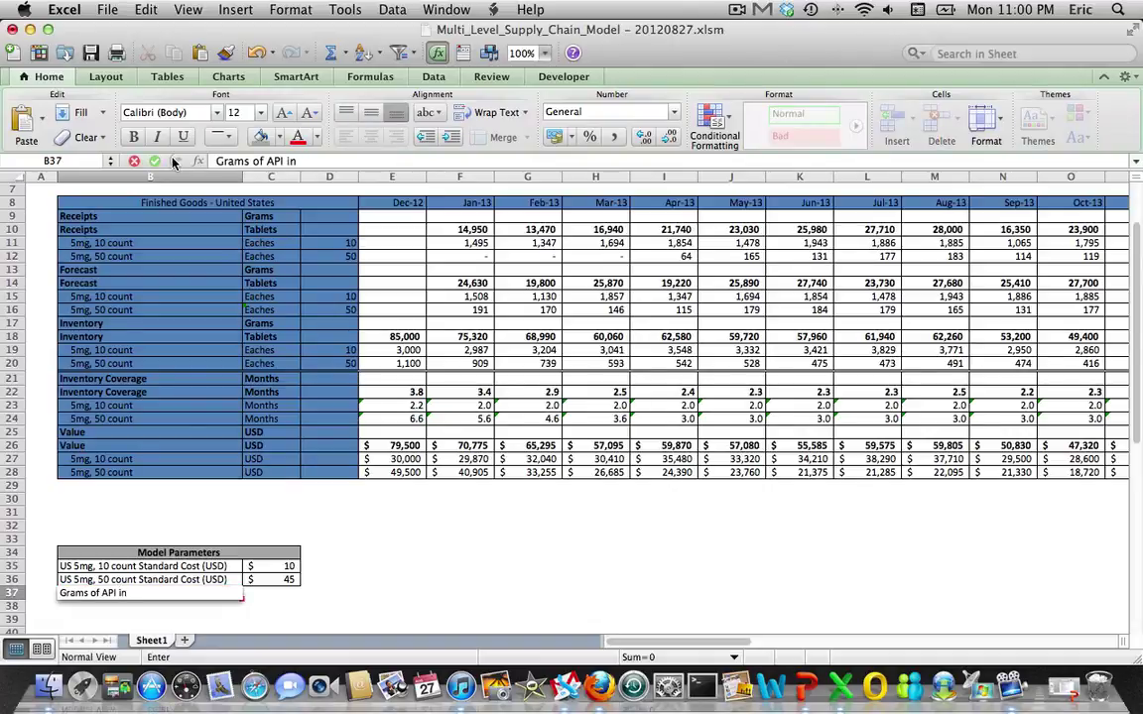
{"action": "type", "text": "5mg tablet"}
{"action": "key", "text": "Tab"}
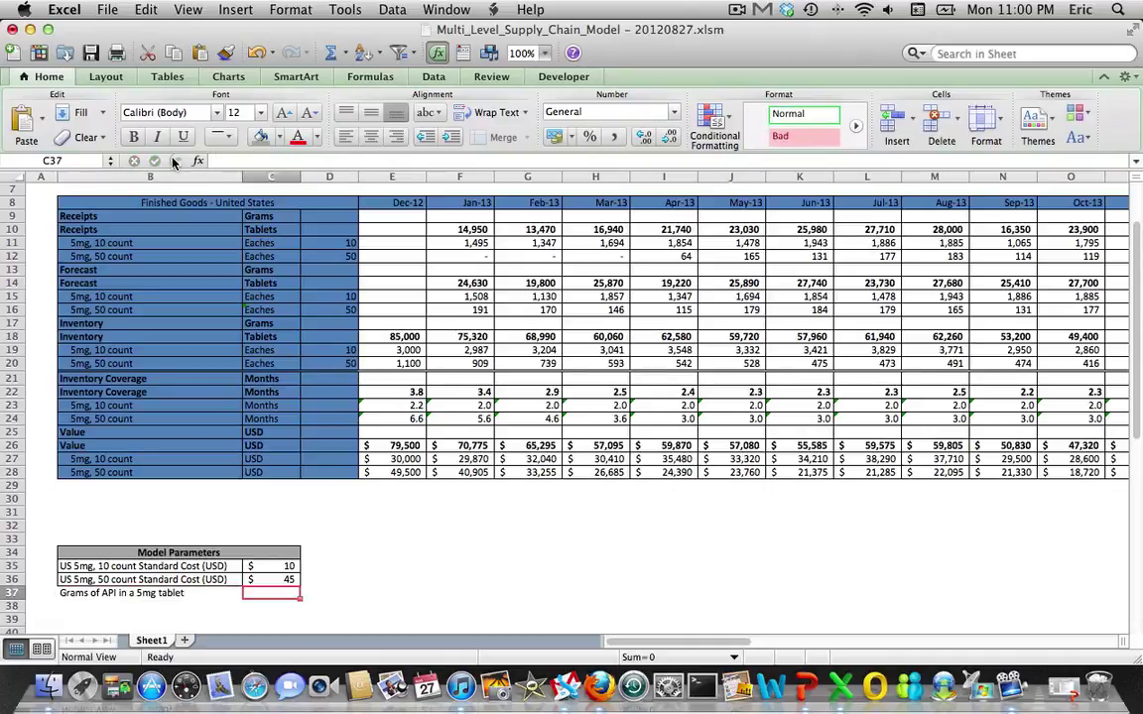
{"action": "type", "text": "0.005"}
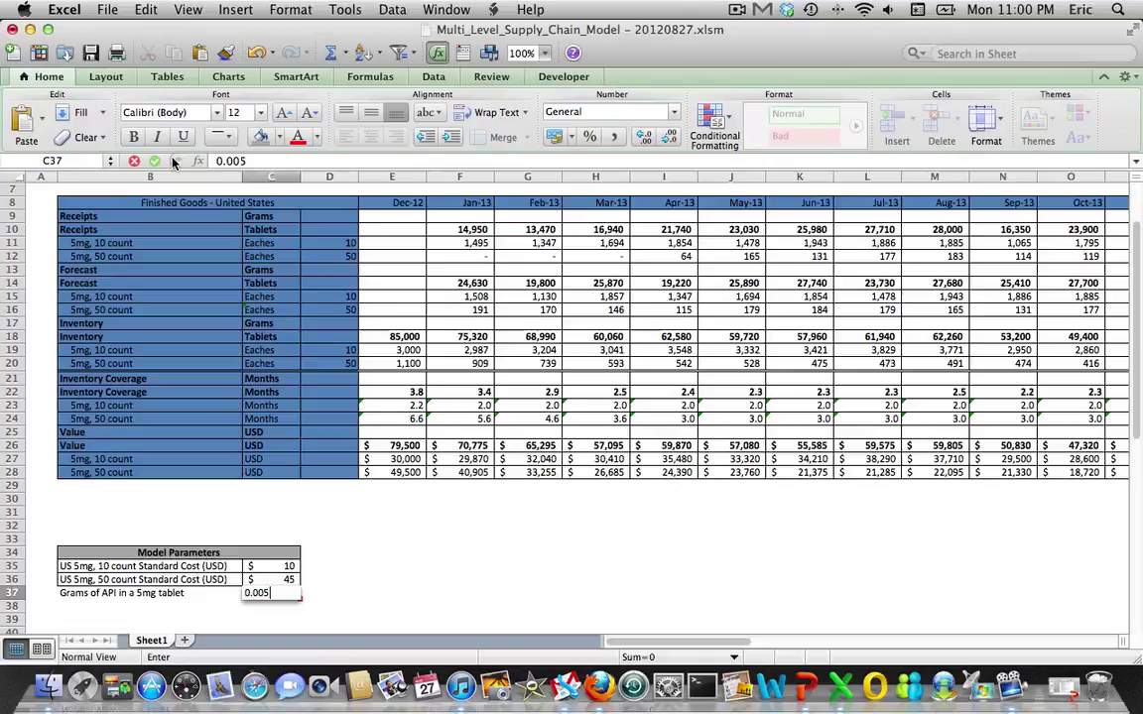
{"action": "key", "text": "Return"}
Step: Apply All Borders to the new parameter row B37:C37
{"action": "key", "text": "Up"}
{"action": "key", "text": "shift+Right"}
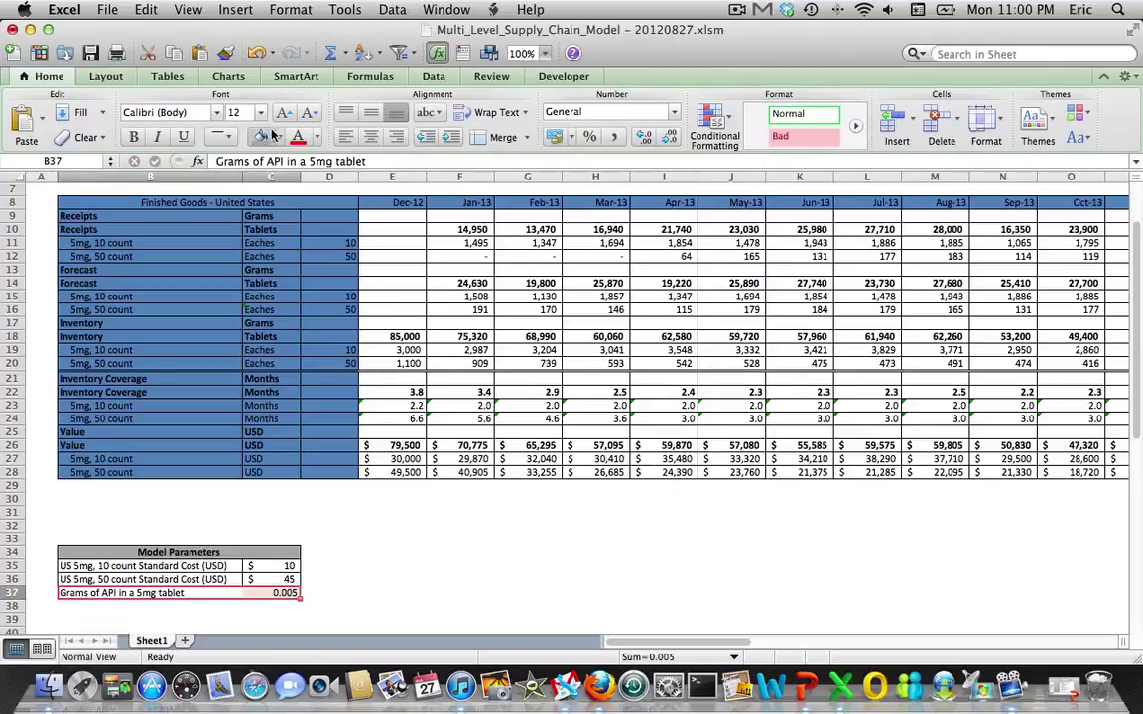
{"action": "left_click", "coordinate": [227, 137]}
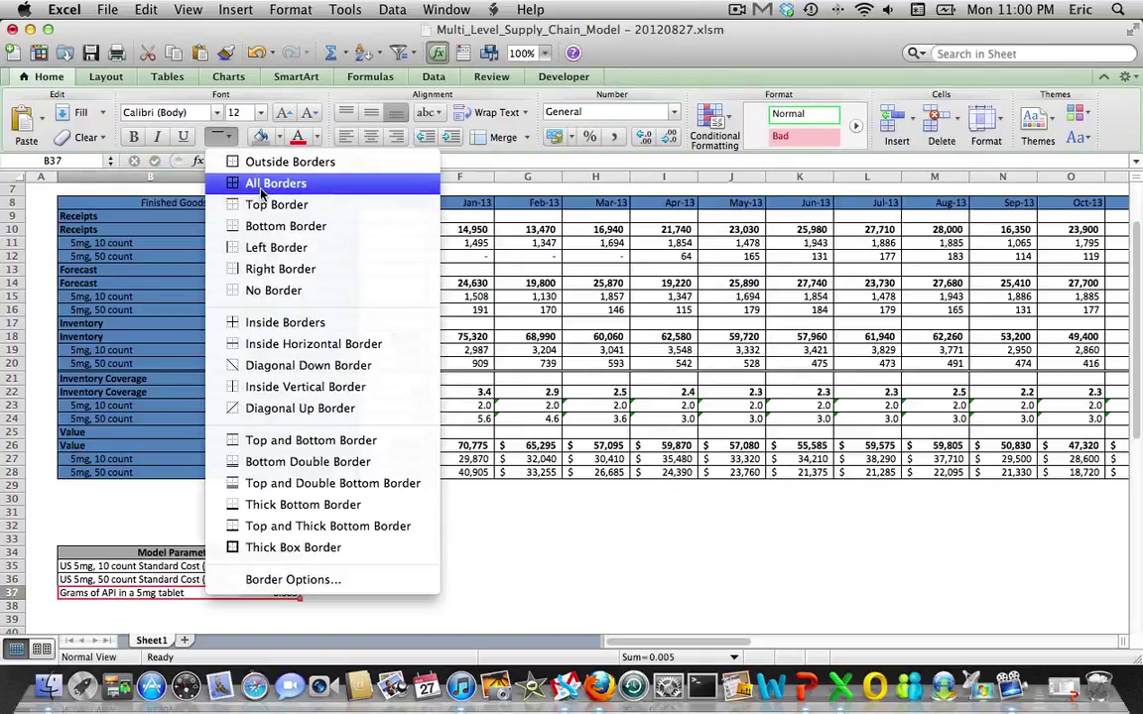
{"action": "left_click", "coordinate": [256, 183]}
Step: Review the coverage and Value total formulas, then return to the next empty parameter row
{"action": "key", "text": "Right"}
{"action": "key", "text": "Up"}
{"action": "key", "text": "Up"}
{"action": "key", "text": "Up"}
{"action": "key", "text": "Up"}
{"action": "key", "text": "Up"}
{"action": "key", "text": "Right"}
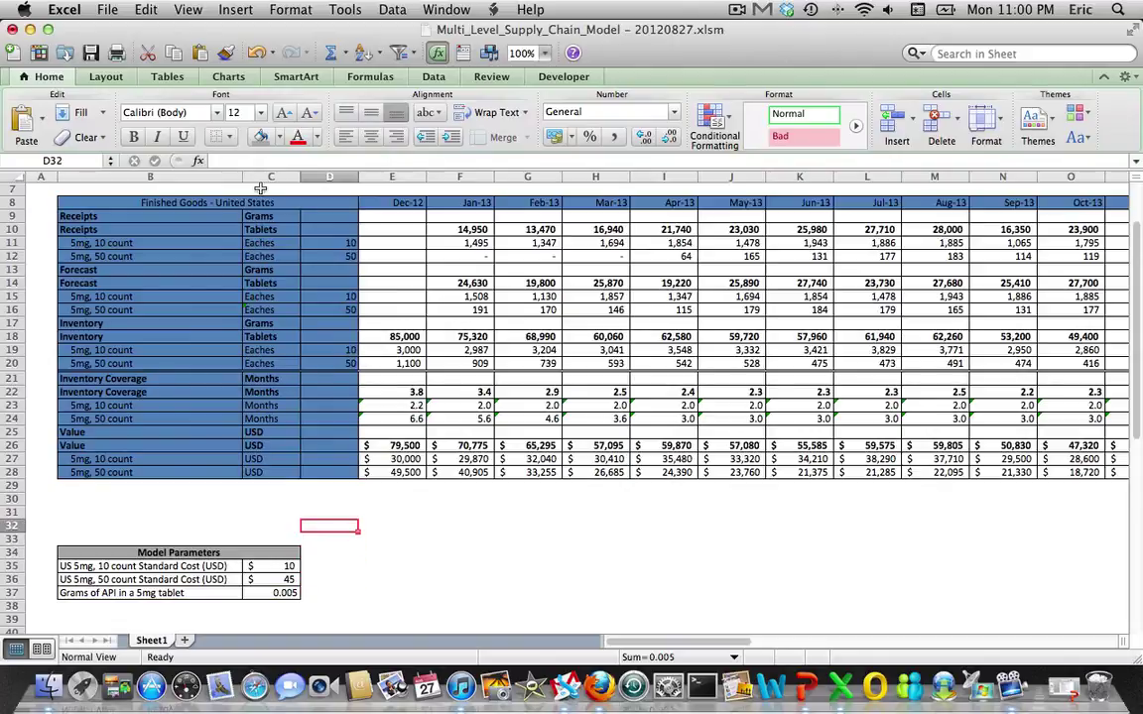
{"action": "key", "text": "Up"}
{"action": "key", "text": "Up"}
{"action": "key", "text": "Right"}
{"action": "key", "text": "Up"}
{"action": "key", "text": "Up"}
{"action": "key", "text": "Up"}
{"action": "key", "text": "Up"}
{"action": "key", "text": "Up"}
{"action": "key", "text": "Up"}
{"action": "key", "text": "Up"}
{"action": "key", "text": "Up"}
{"action": "key", "text": "Down"}
{"action": "key", "text": "Down"}
{"action": "key", "text": "Down"}
{"action": "key", "text": "Down"}
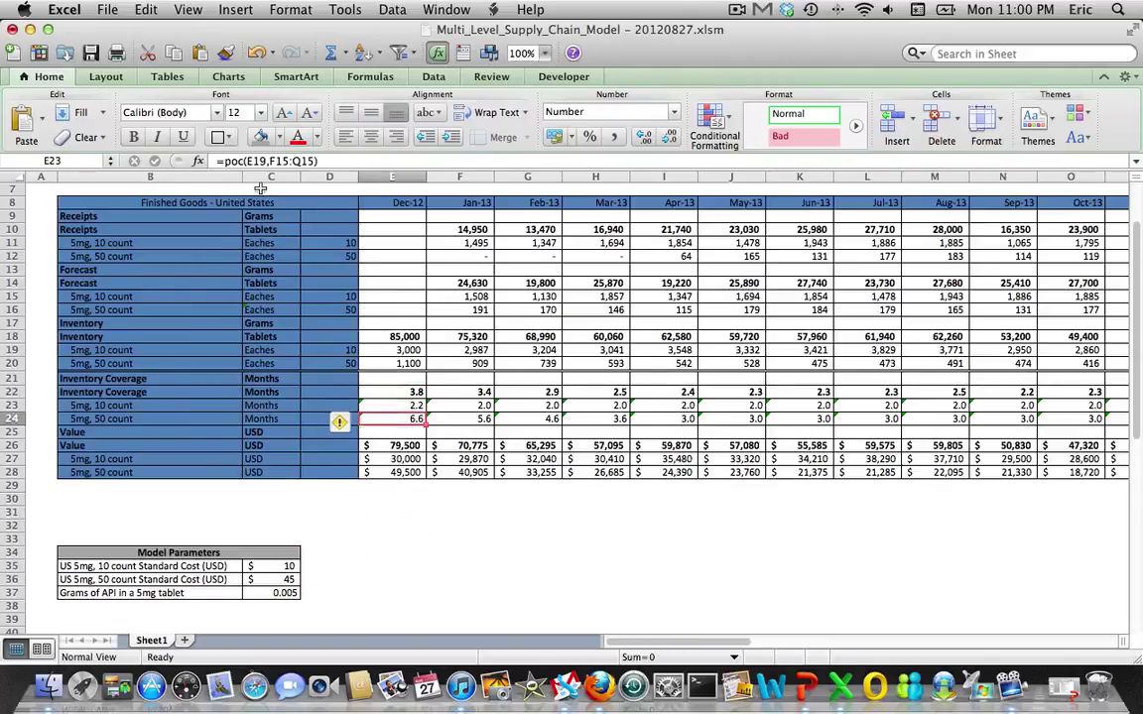
{"action": "key", "text": "Down"}
{"action": "key", "text": "Down"}
{"action": "key", "text": "Down"}
{"action": "key", "text": "Down"}
{"action": "key", "text": "Down"}
{"action": "key", "text": "Down"}
{"action": "key", "text": "Down"}
{"action": "key", "text": "Down"}
{"action": "key", "text": "Down"}
{"action": "key", "text": "Down"}
{"action": "key", "text": "Down"}
{"action": "key", "text": "Down"}
{"action": "key", "text": "Down"}
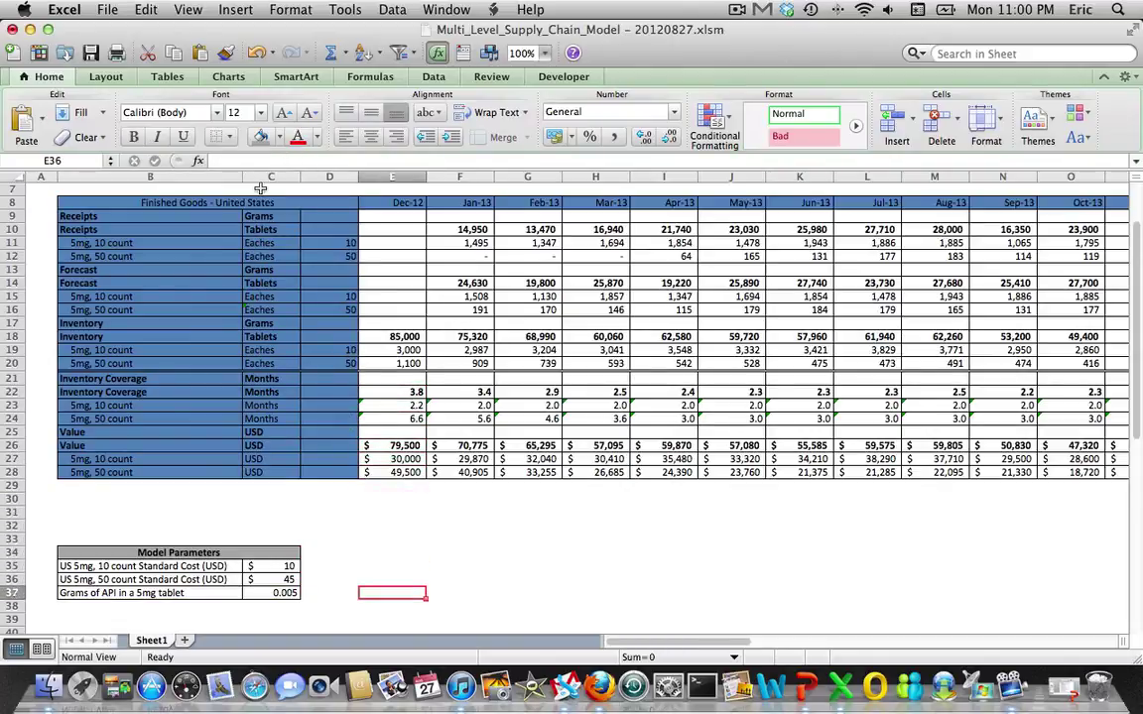
{"action": "key", "text": "Down"}
{"action": "key", "text": "Down"}
{"action": "key", "text": "Down"}
{"action": "key", "text": "Down"}
{"action": "key", "text": "Up"}
{"action": "key", "text": "Up"}
{"action": "key", "text": "Up"}
{"action": "key", "text": "Up"}
{"action": "key", "text": "Up"}
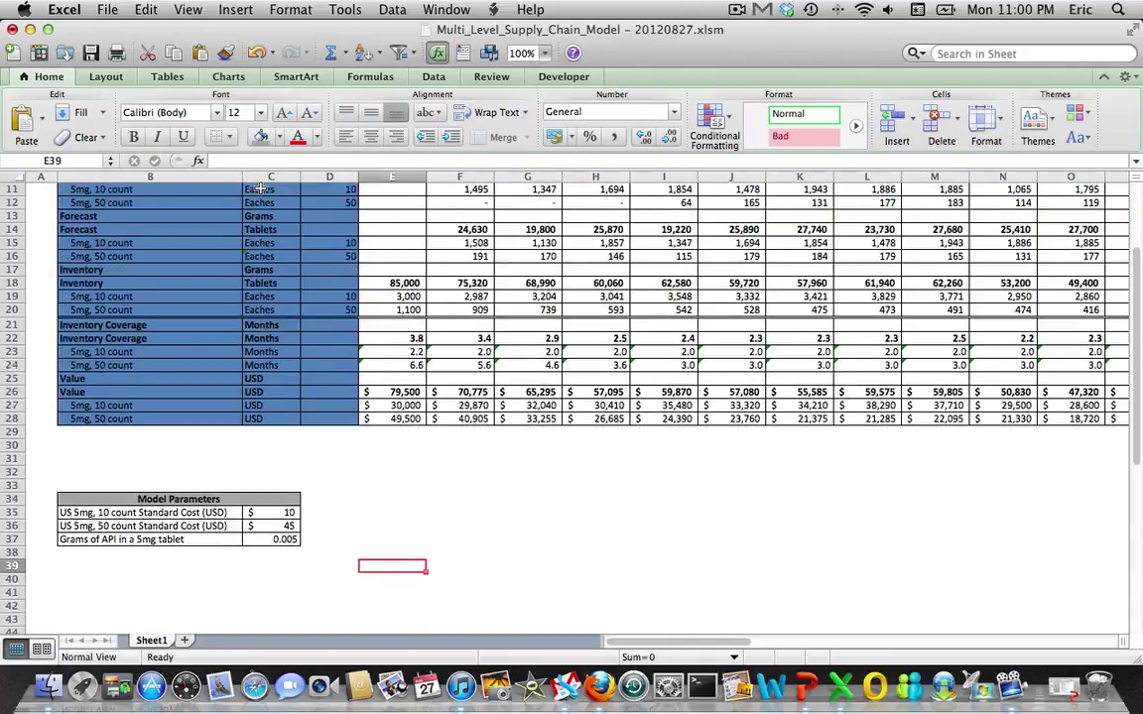
{"action": "key", "text": "Left"}
{"action": "key", "text": "Left"}
{"action": "key", "text": "Left"}
{"action": "key", "text": "Left"}
Step: Add Packaging Success Rate and Packaging Yield parameters, each with value 1
{"action": "key", "text": "Right"}
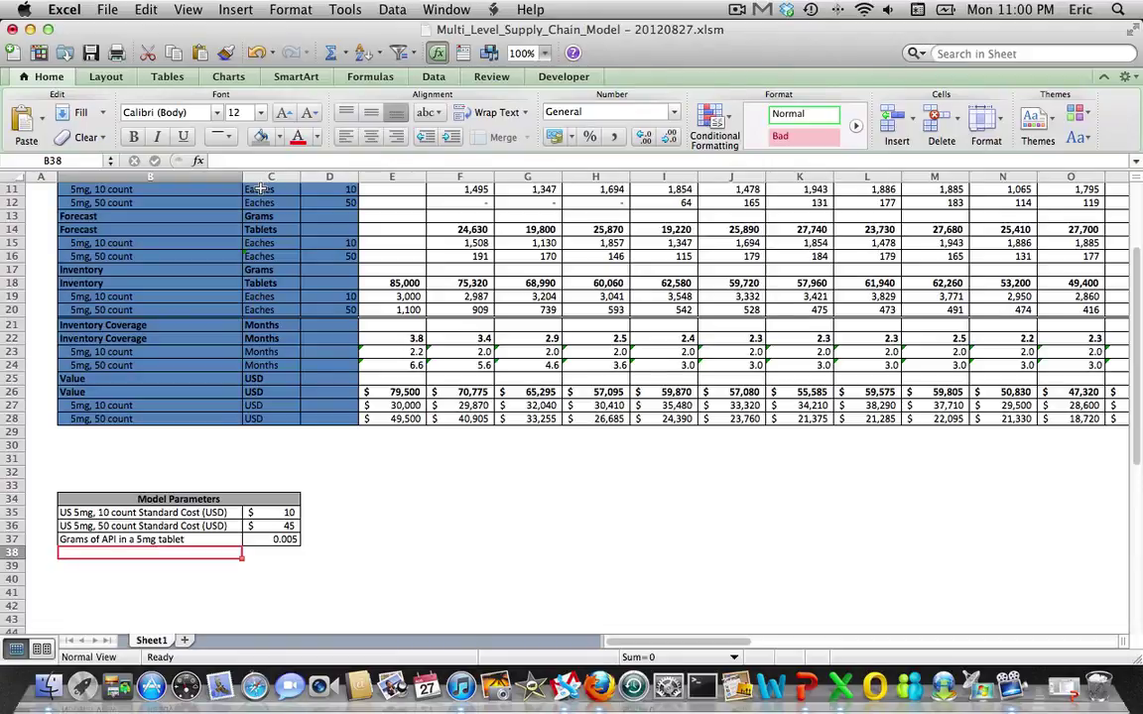
{"action": "type", "text": "Packaging S"}
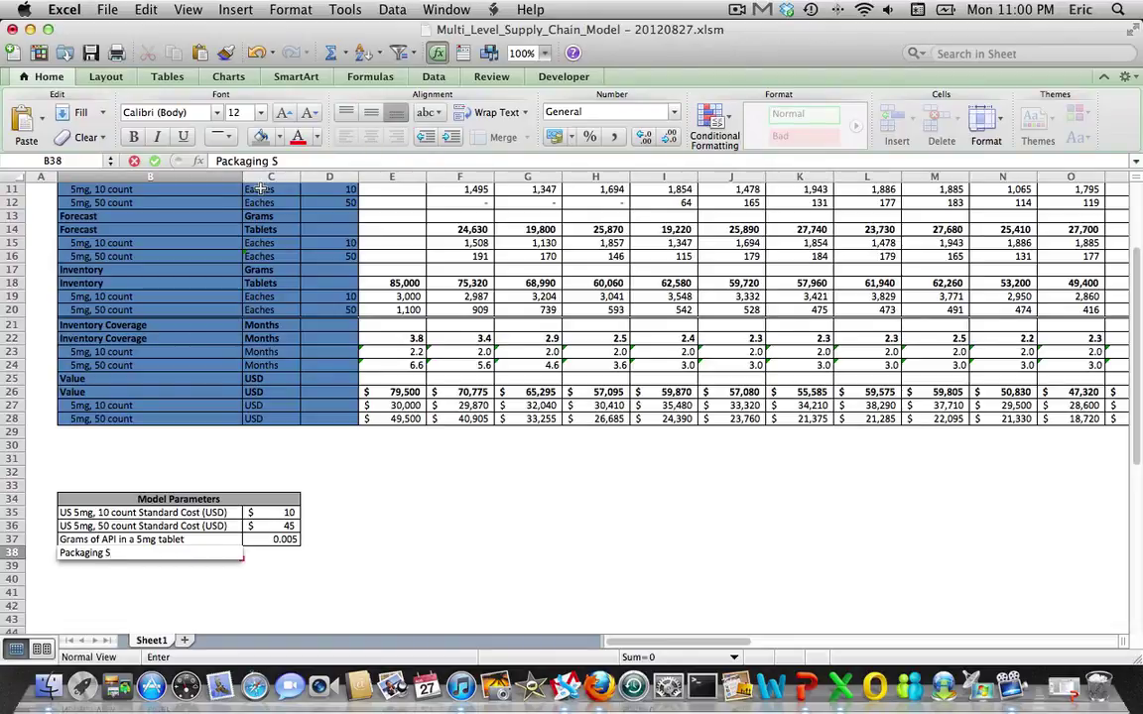
{"action": "type", "text": "uccess Rate"}
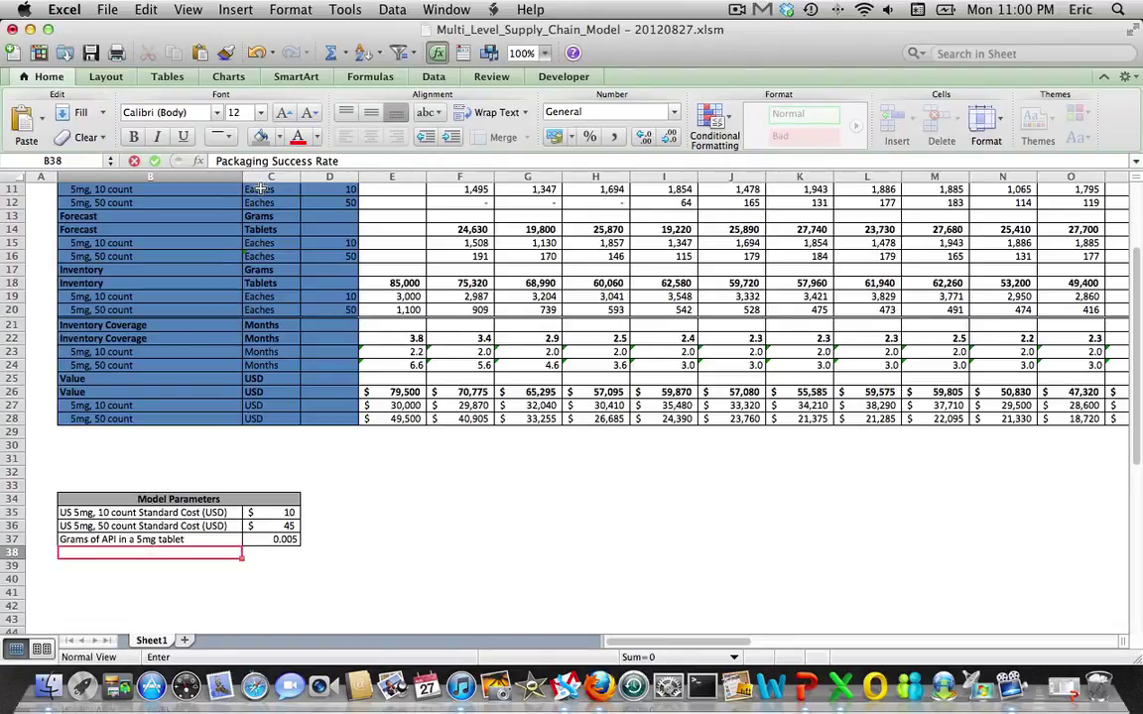
{"action": "key", "text": "Tab"}
{"action": "type", "text": "1"}
{"action": "key", "text": "Return"}
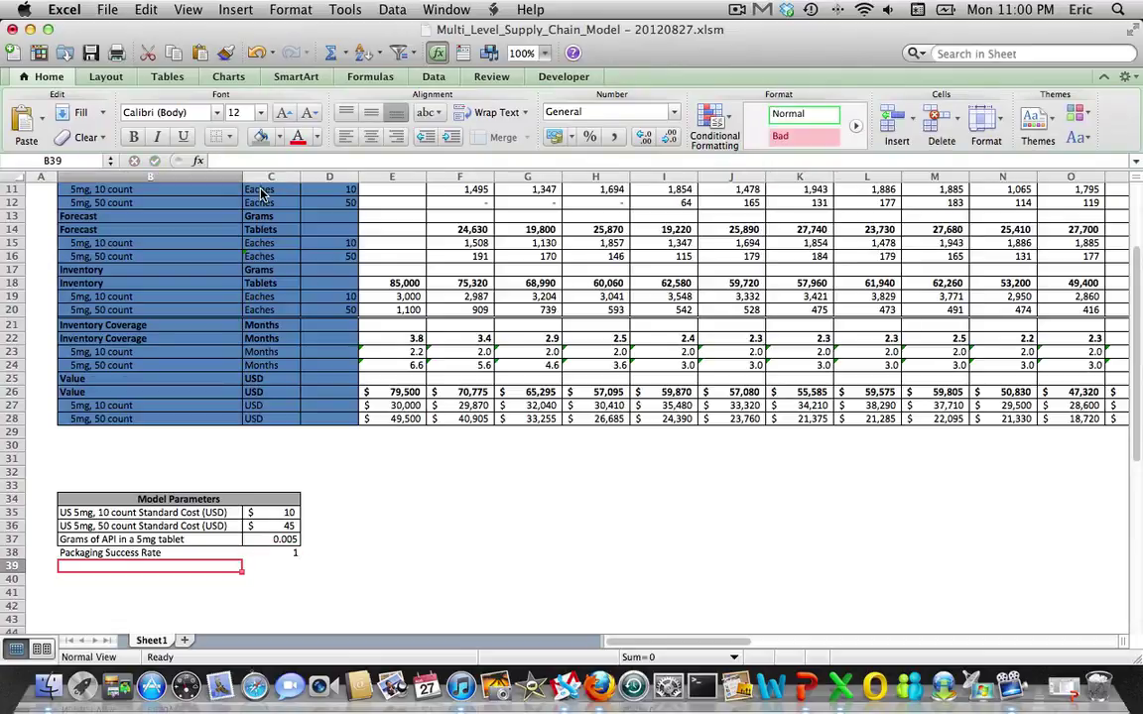
{"action": "type", "text": "Pac"}
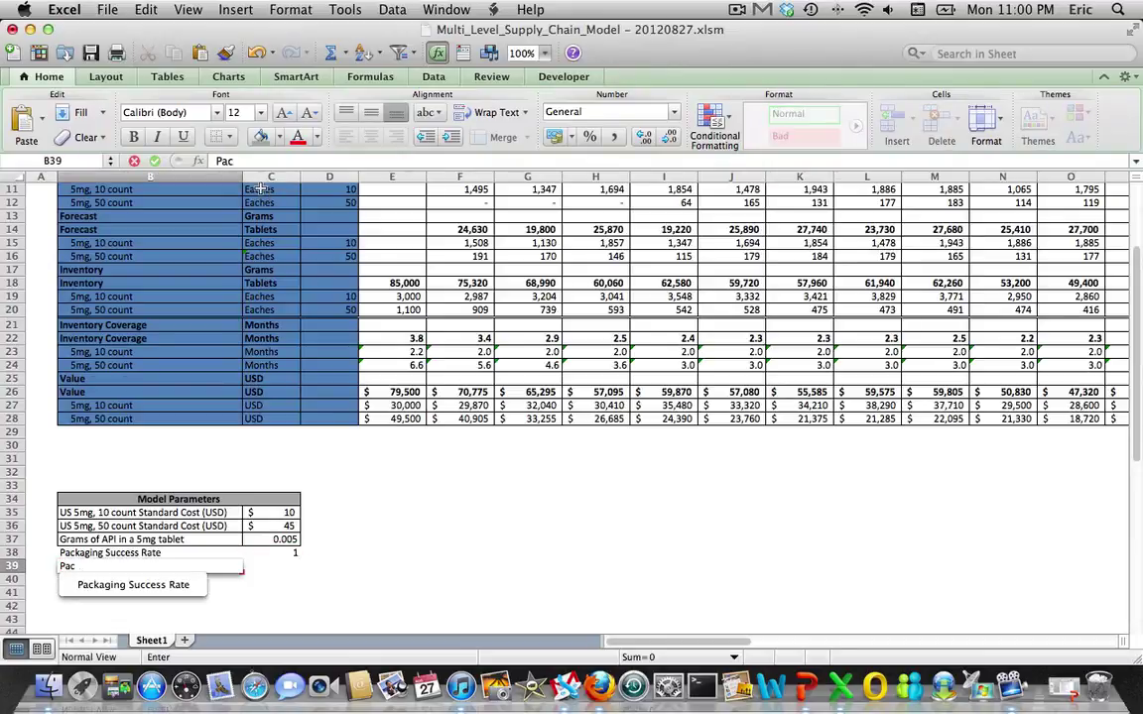
{"action": "type", "text": "kaging Yield"}
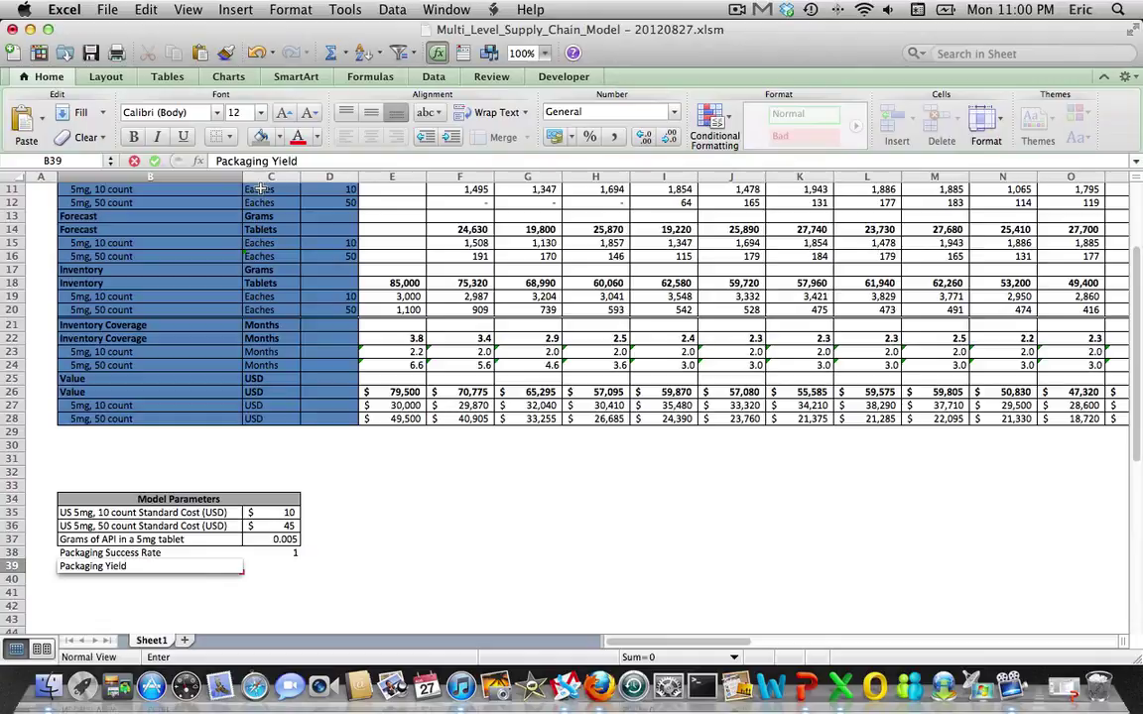
{"action": "key", "text": "Tab"}
{"action": "type", "text": "1"}
{"action": "key", "text": "Return"}
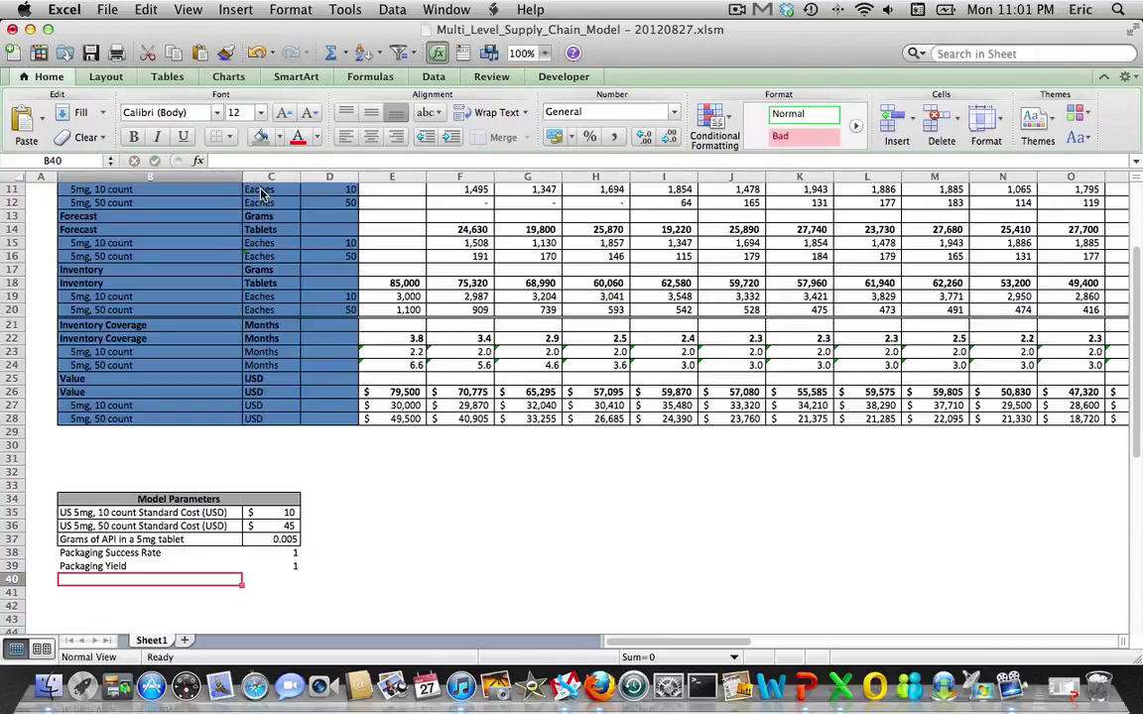
Step: Add Bulk Mfg Success Rate 0.98 and Bulk Mfg Yield 0.97 parameters
{"action": "type", "text": "Bu"}
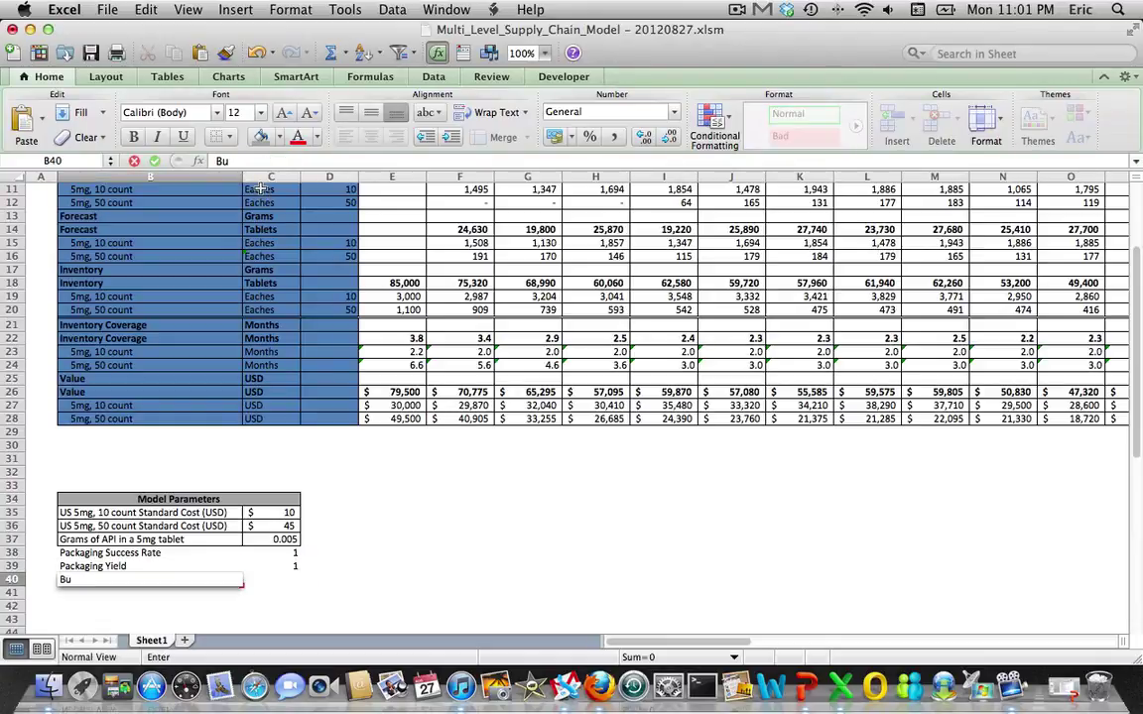
{"action": "type", "text": "lk Mfg Success"}
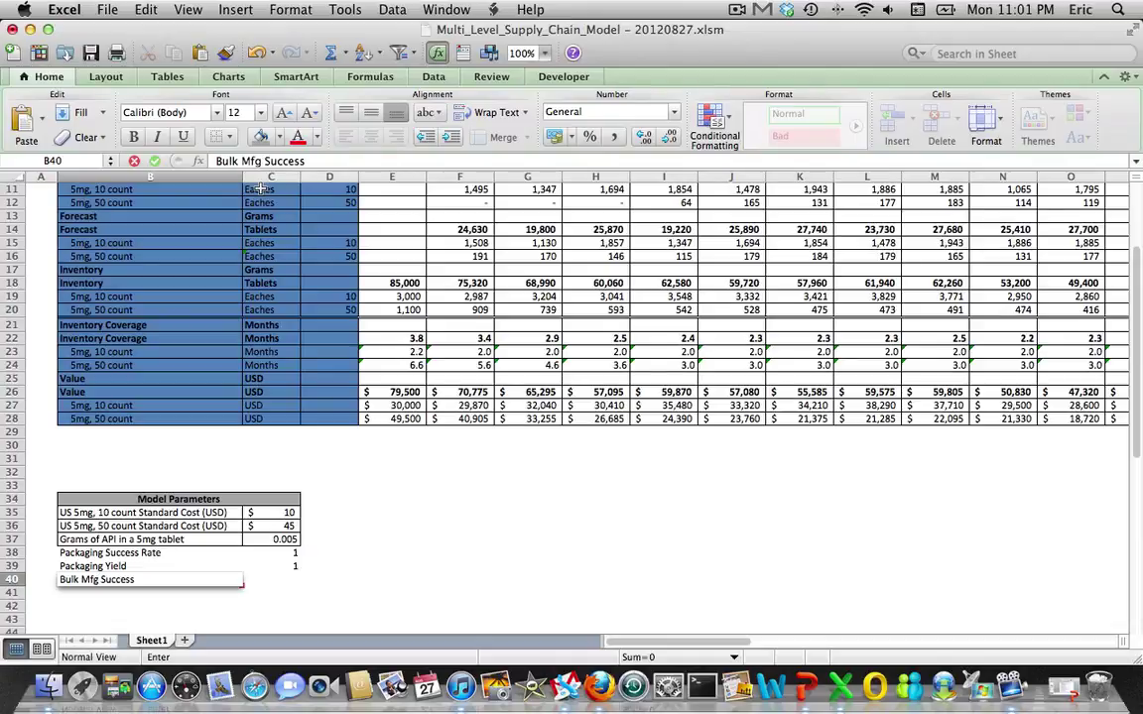
{"action": "type", "text": " Rate"}
{"action": "key", "text": "Tab"}
{"action": "type", "text": "."}
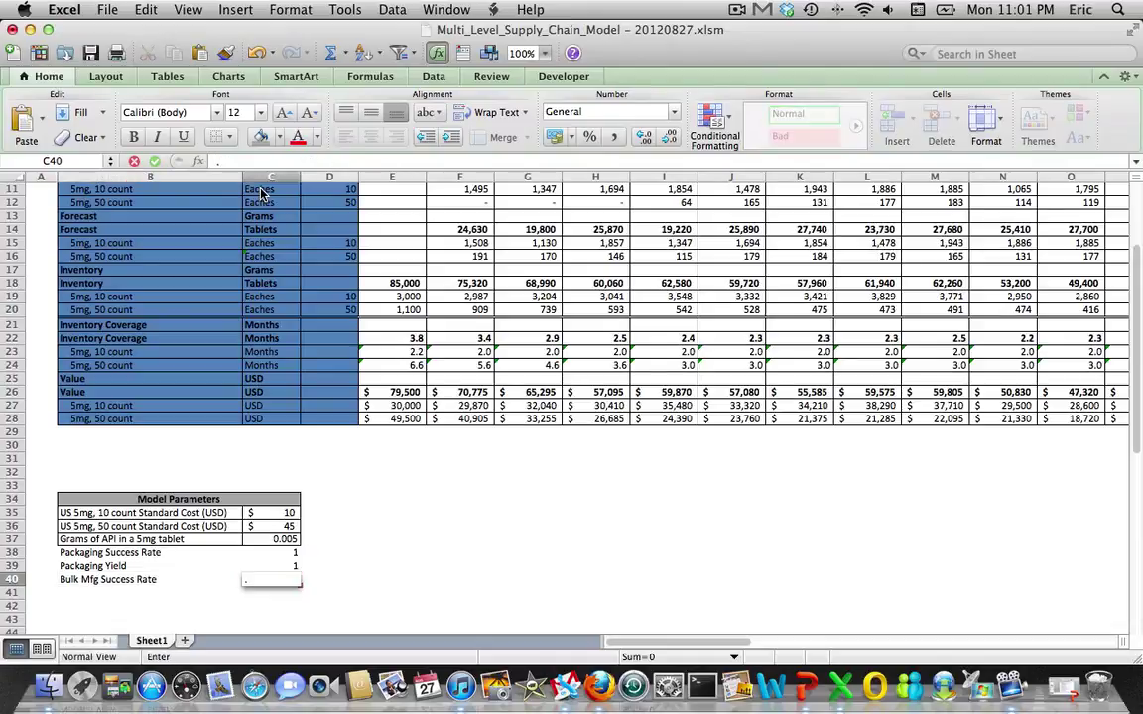
{"action": "type", "text": "98"}
{"action": "key", "text": "Return"}
{"action": "type", "text": "Bulk Mf"}
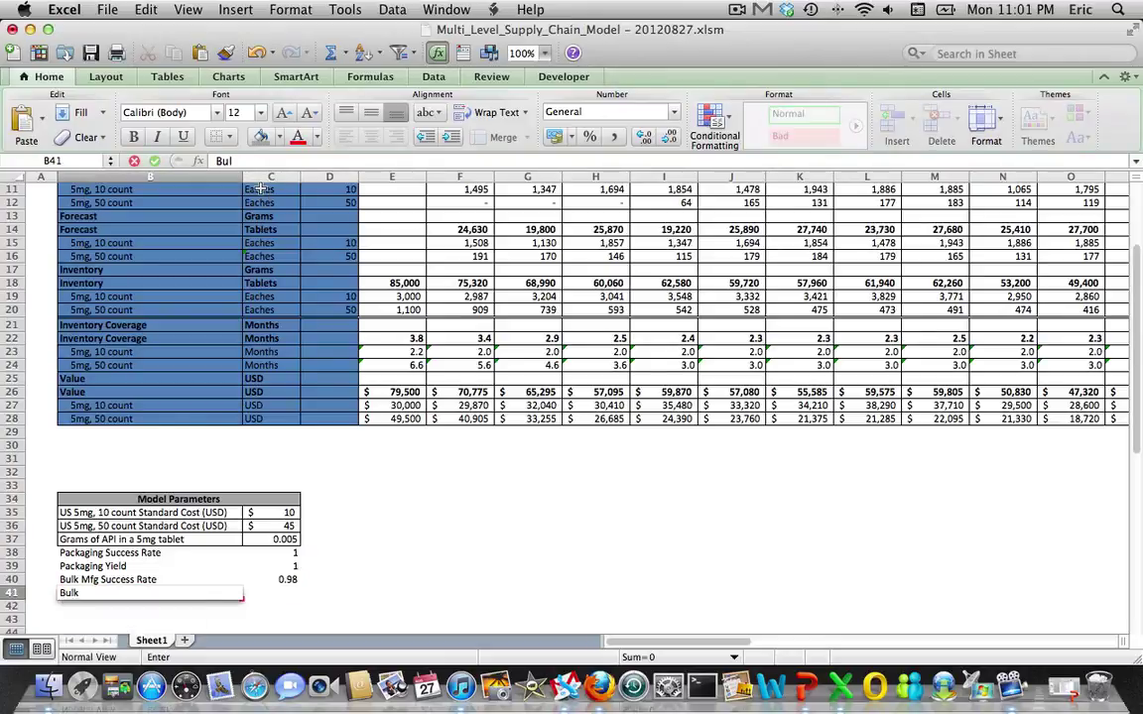
{"action": "type", "text": "g Yield"}
{"action": "key", "text": "Tab"}
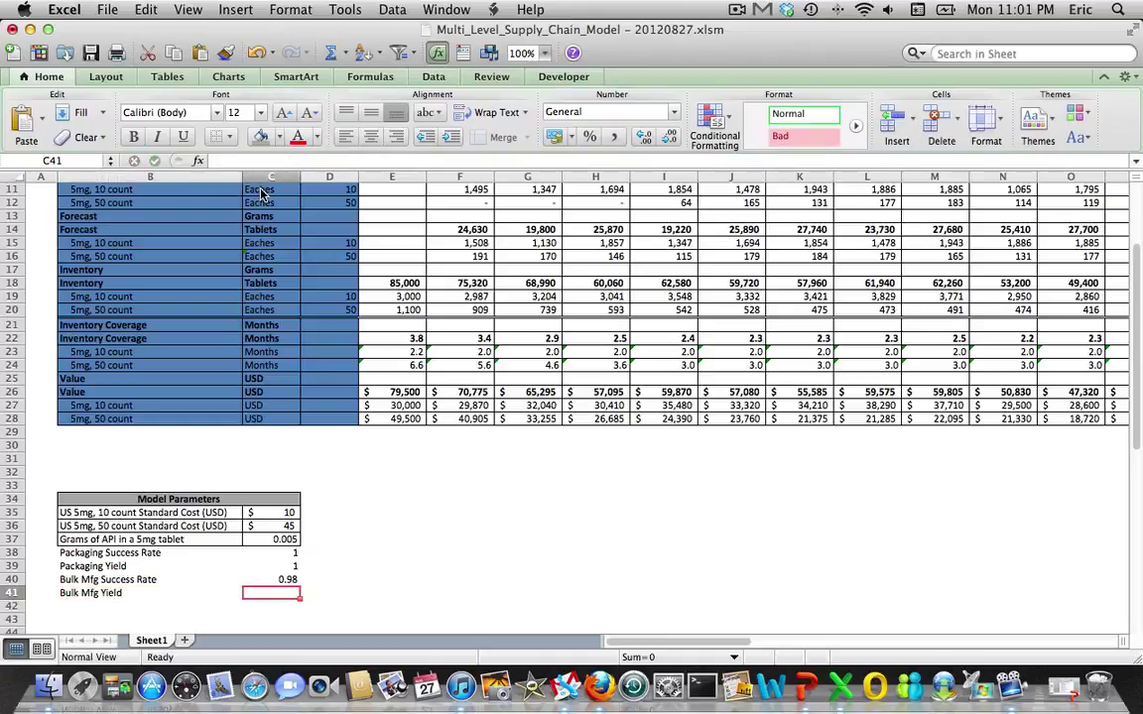
{"action": "type", "text": "0.97"}
{"action": "key", "text": "Return"}
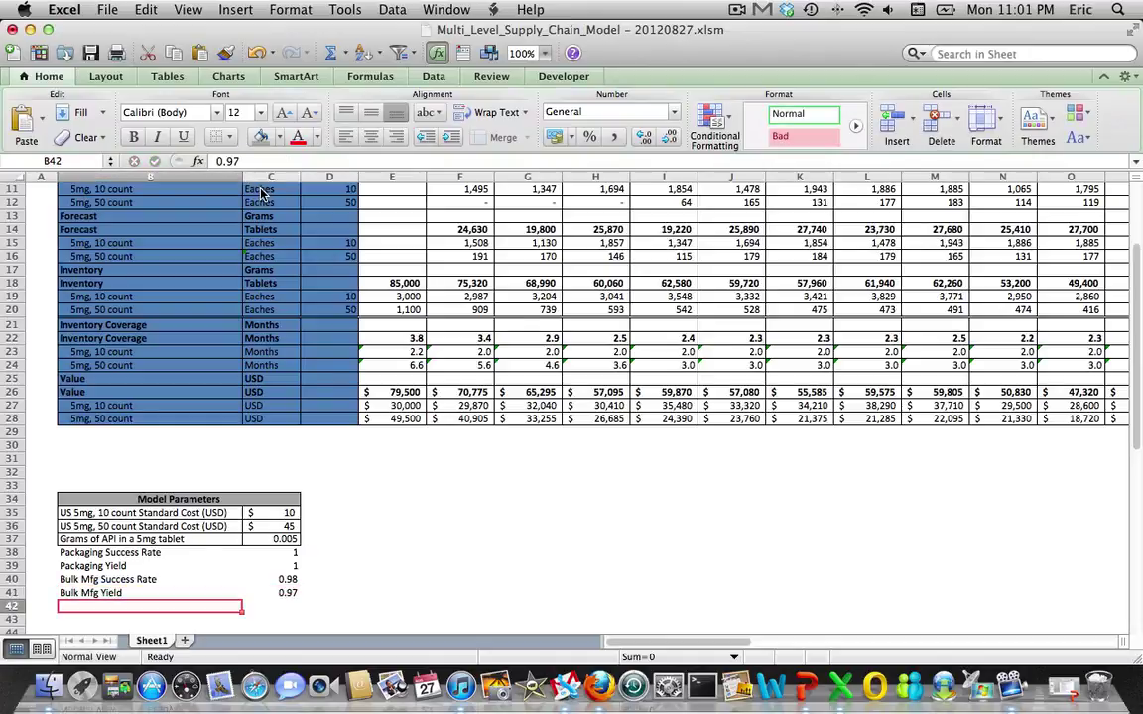
Step: Format the four rate values in C38:C41 as Percentage
{"action": "key", "text": "Up"}
{"action": "key", "text": "Up"}
{"action": "key", "text": "Up"}
{"action": "key", "text": "Up"}
{"action": "key", "text": "Right"}
{"action": "key", "text": "shift+Down"}
{"action": "key", "text": "shift+Down"}
{"action": "key", "text": "shift+Down"}
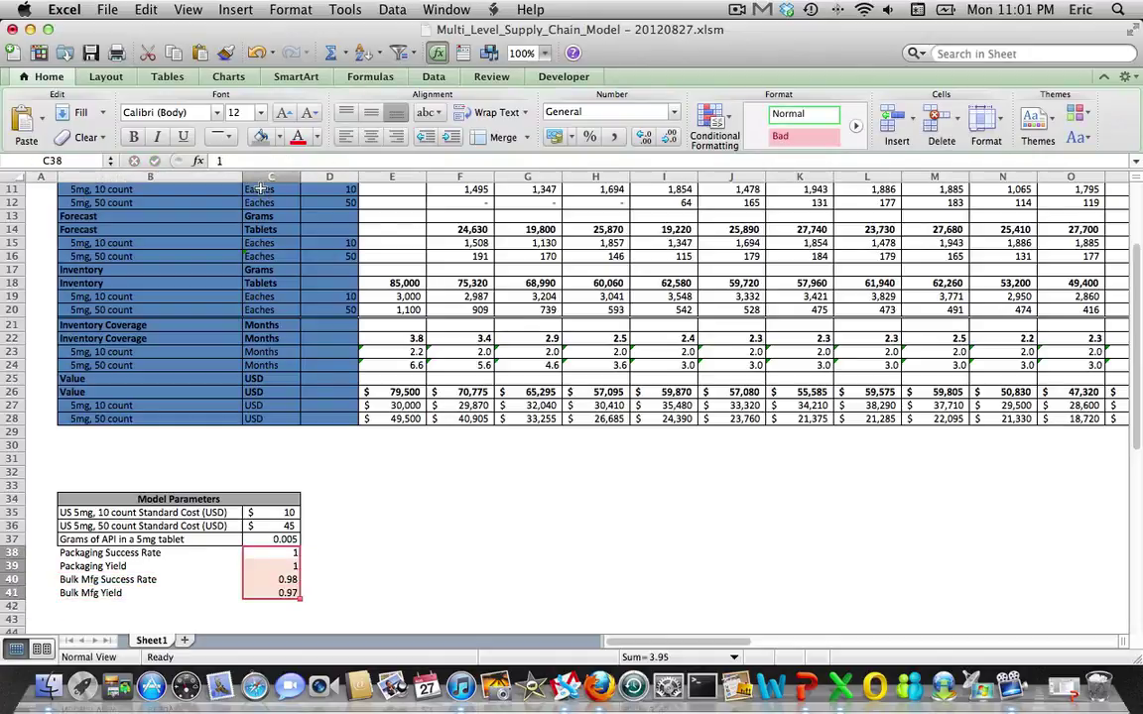
{"action": "left_click", "coordinate": [674, 111]}
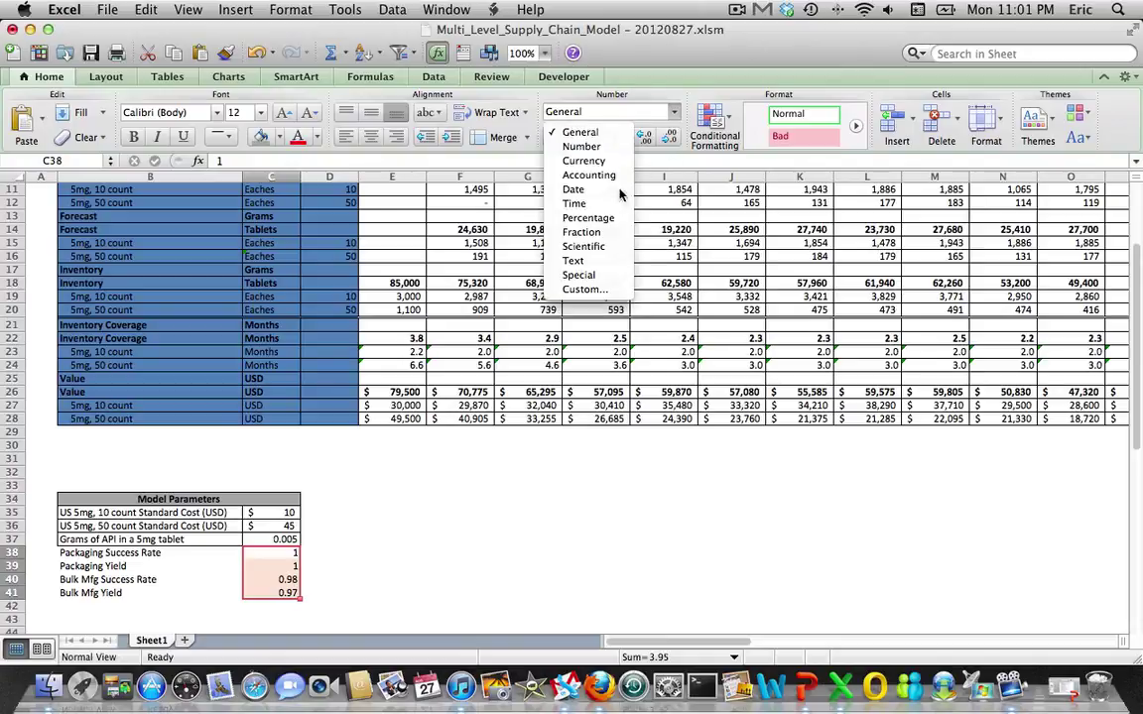
{"action": "left_click", "coordinate": [608, 219]}
Step: Apply All Borders to the rates block B38:C41
{"action": "key", "text": "Left"}
{"action": "key", "text": "shift+Down"}
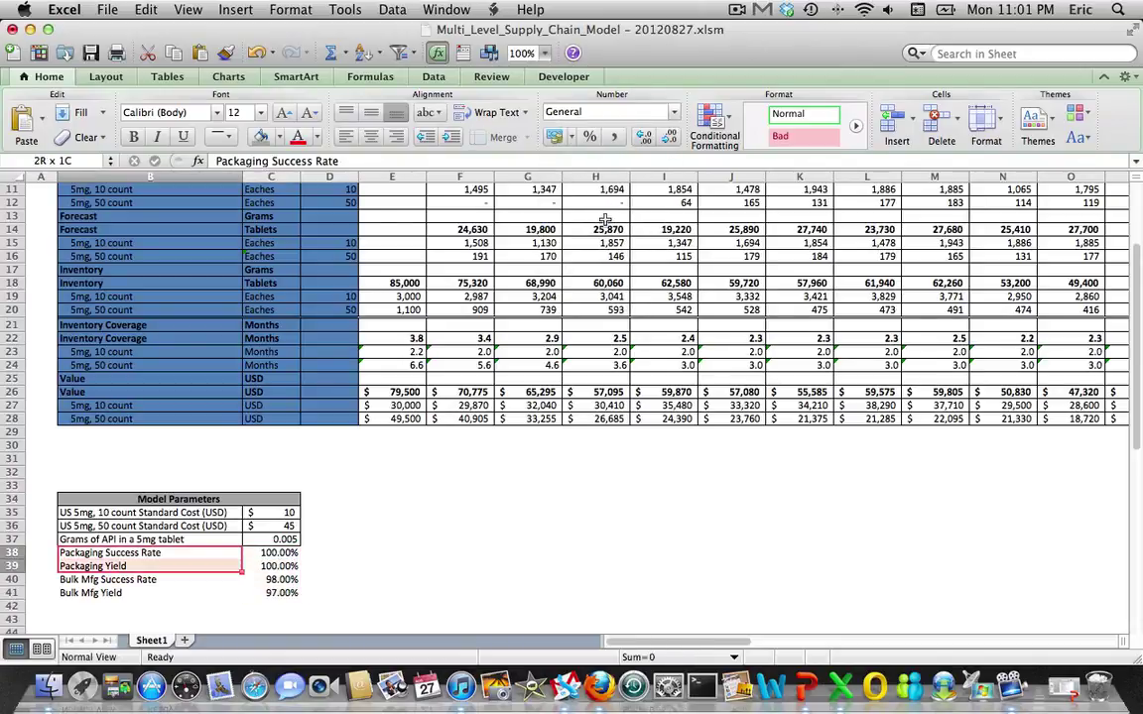
{"action": "key", "text": "shift+Down"}
{"action": "key", "text": "shift+Down"}
{"action": "key", "text": "shift+Right"}
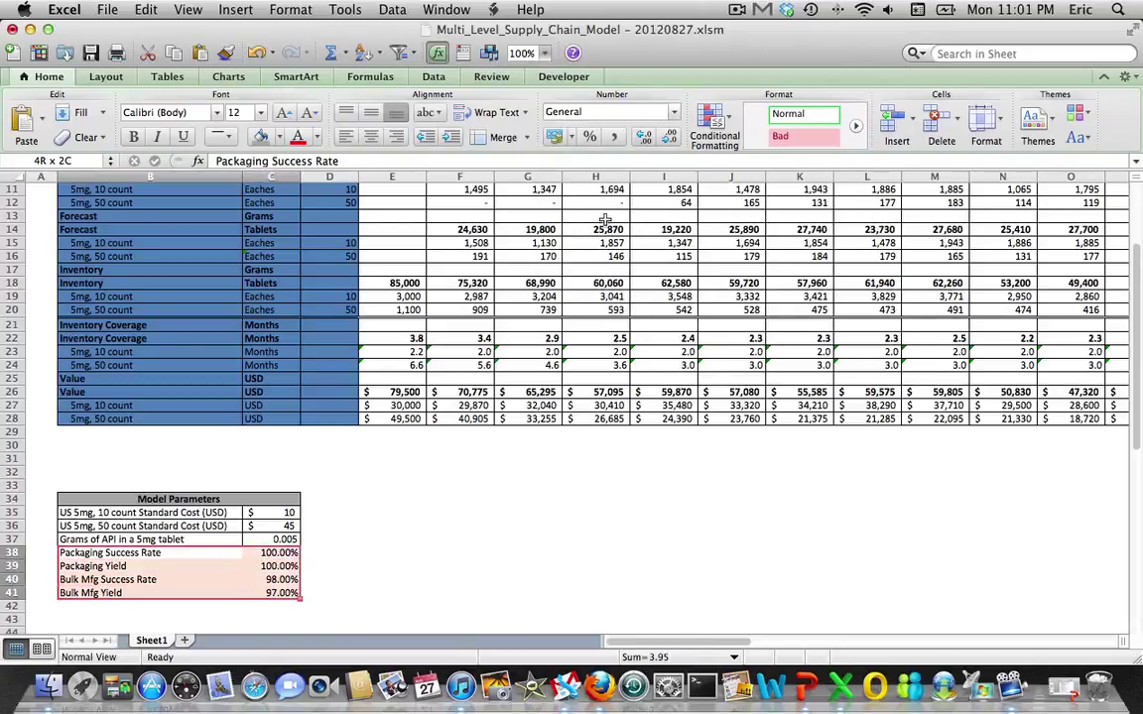
{"action": "left_click", "coordinate": [229, 137]}
{"action": "left_click", "coordinate": [255, 189]}
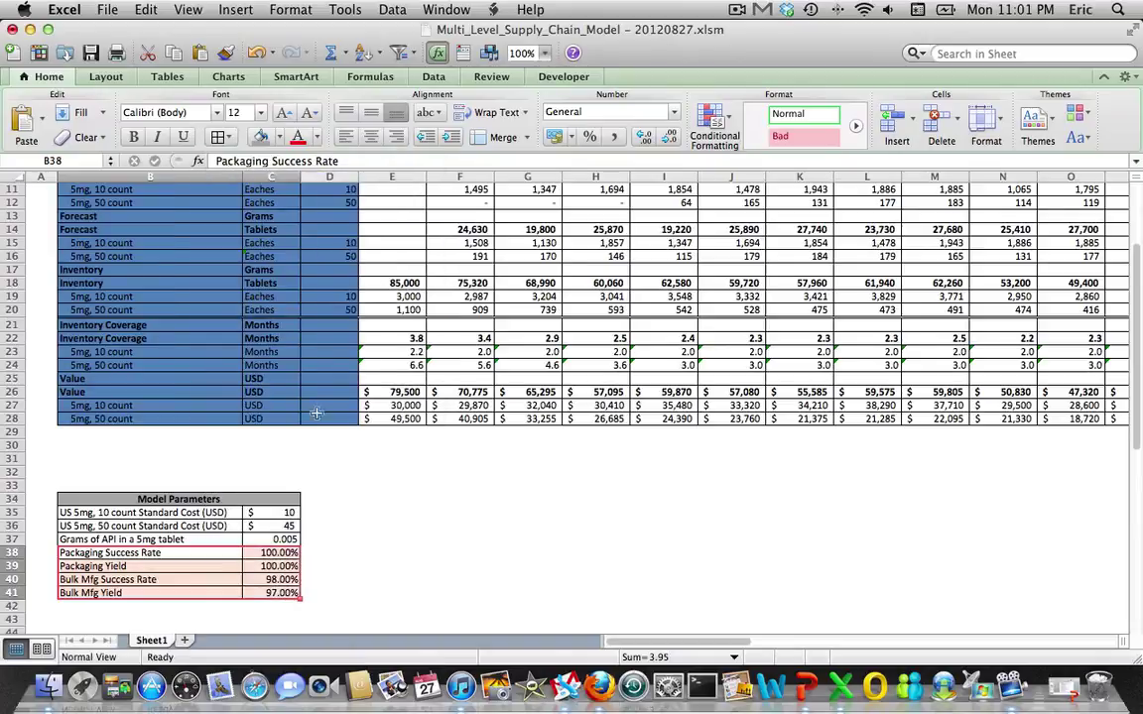
Step: Show the rates as whole percentages (100%, 98%, 97%) and save the workbook
{"action": "left_click_drag", "start_coordinate": [279, 552], "coordinate": [279, 592]}
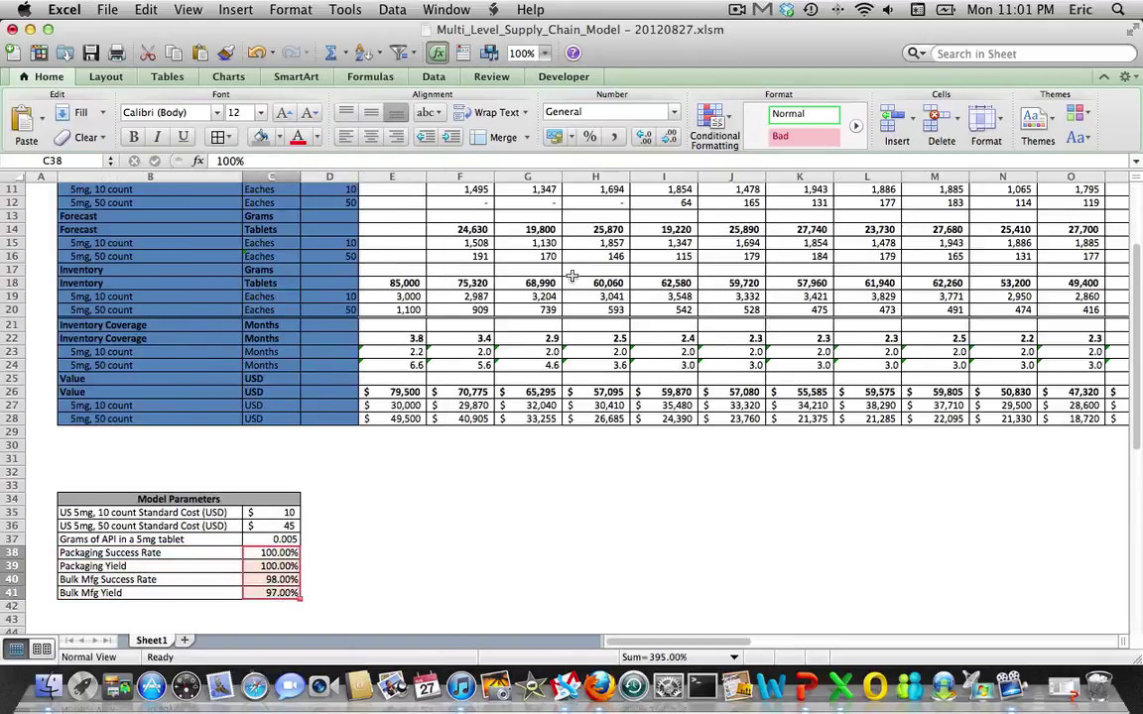
{"action": "left_click", "coordinate": [664, 139]}
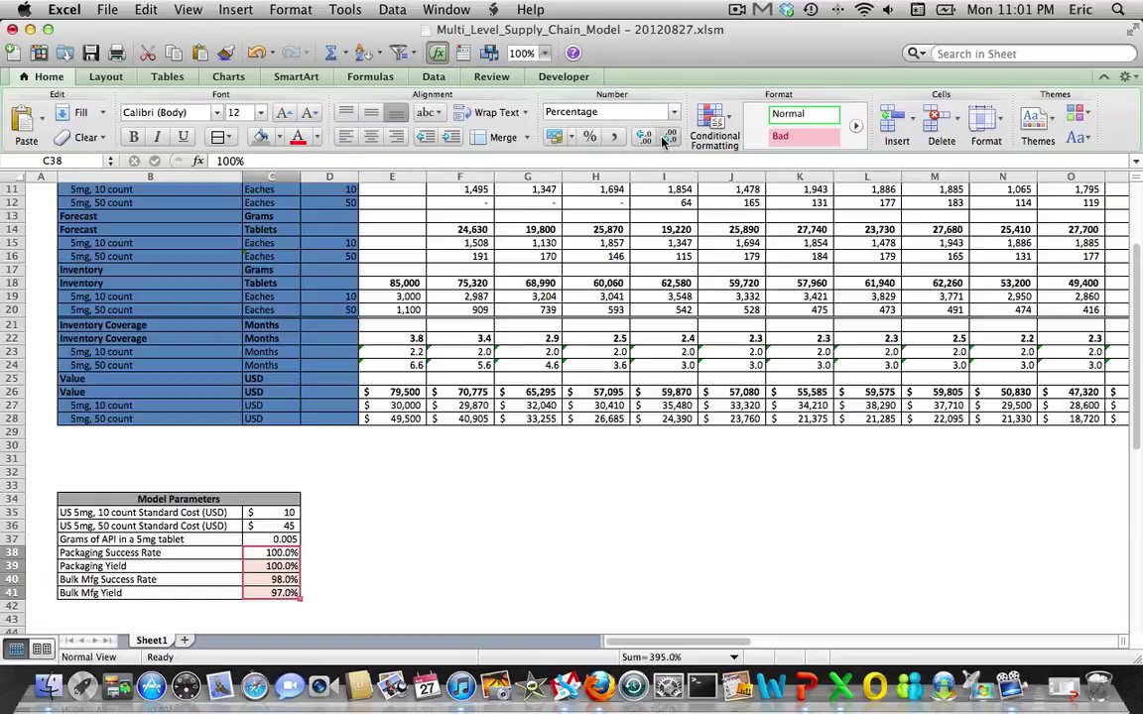
{"action": "left_click", "coordinate": [664, 139]}
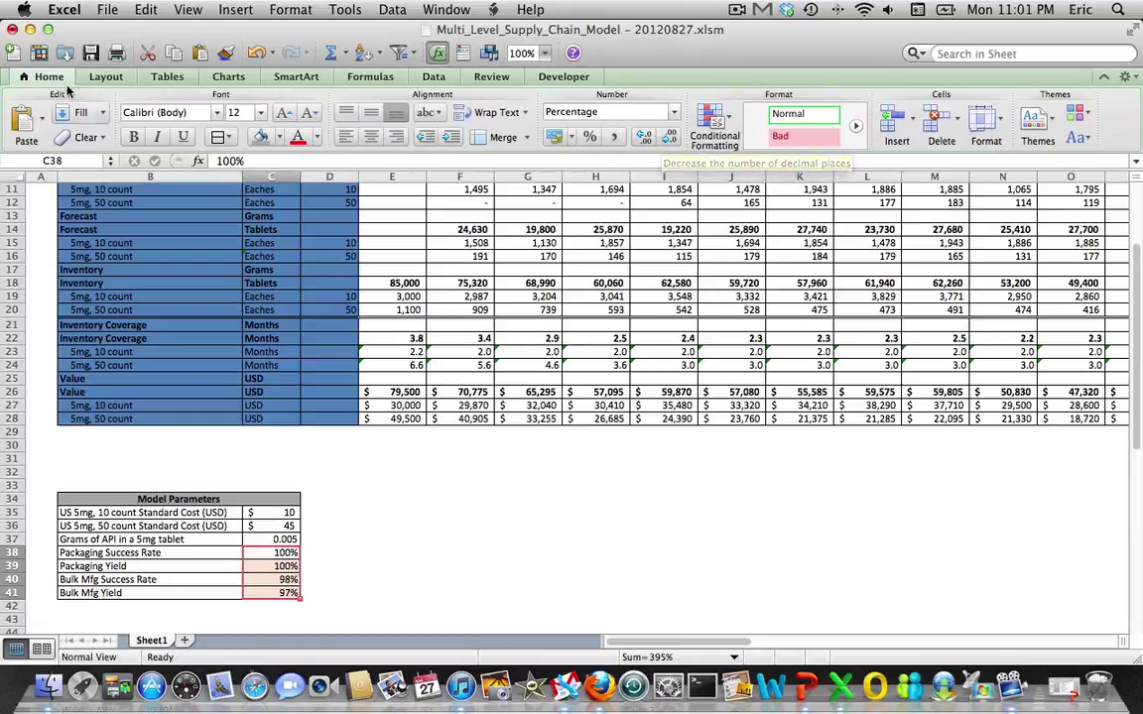
{"action": "left_click", "coordinate": [90, 53]}
Step: Start the January Receipts grams formula in F9 as (F10*C37), tablets times API grams per tablet
{"action": "scroll", "coordinate": [373, 394], "scroll_direction": "down", "scroll_amount": 2}
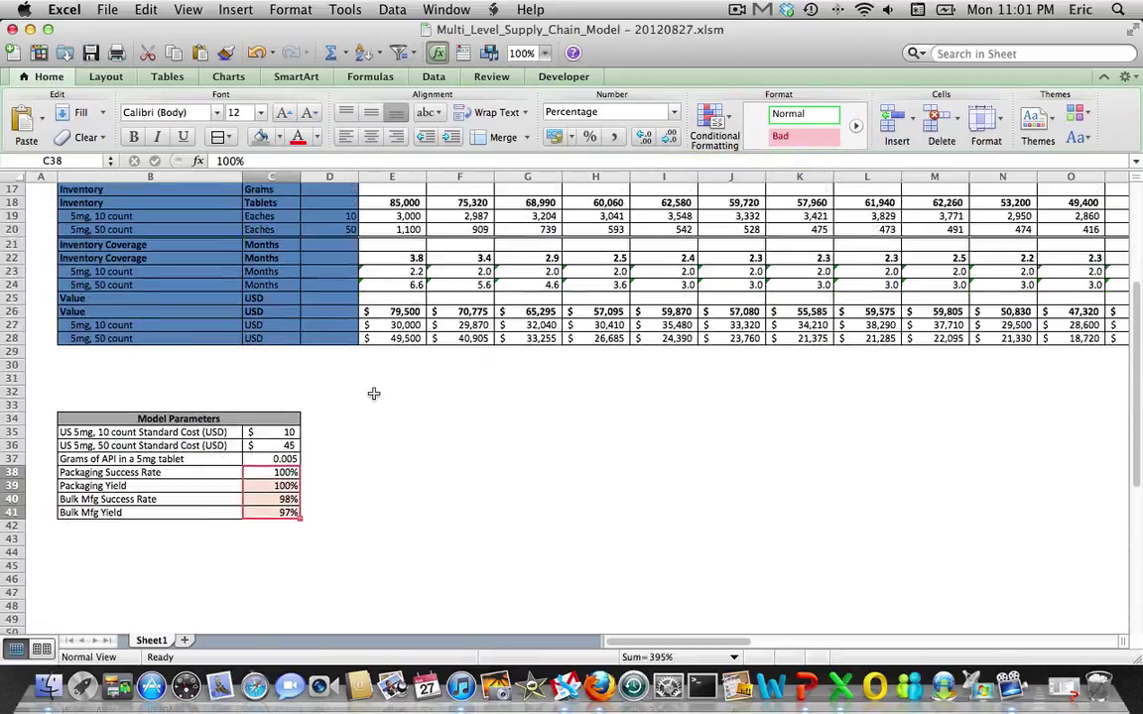
{"action": "scroll", "coordinate": [375, 392], "scroll_direction": "up", "scroll_amount": 8}
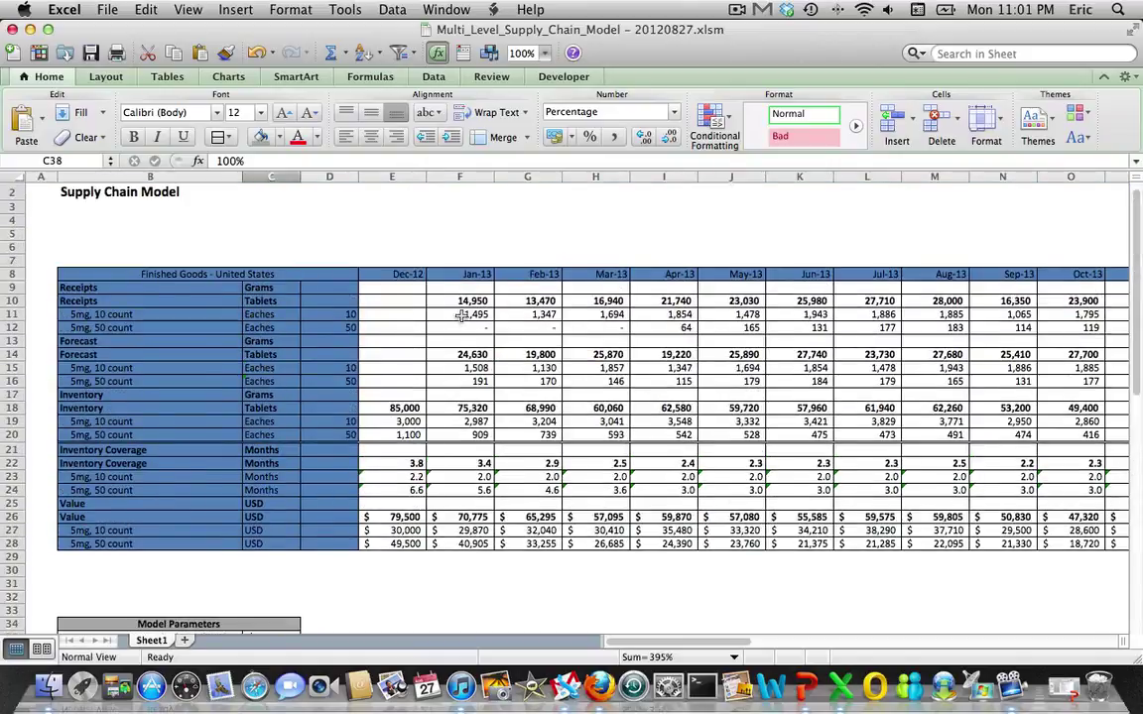
{"action": "left_click", "coordinate": [467, 300]}
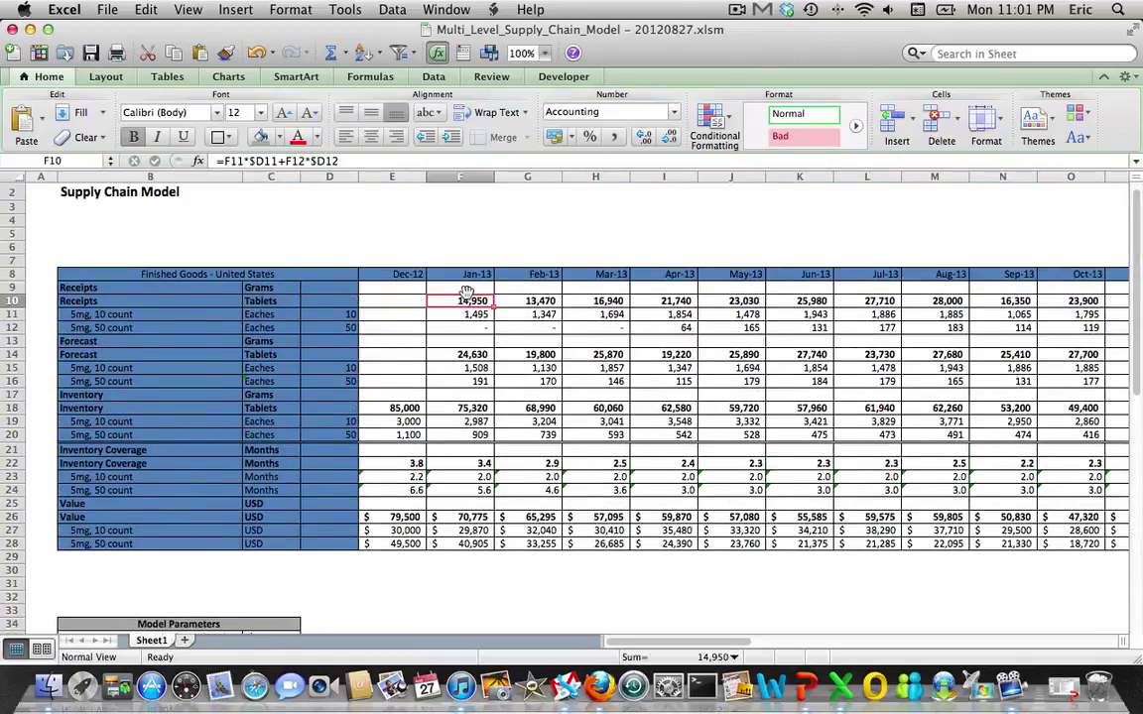
{"action": "left_click", "coordinate": [465, 289]}
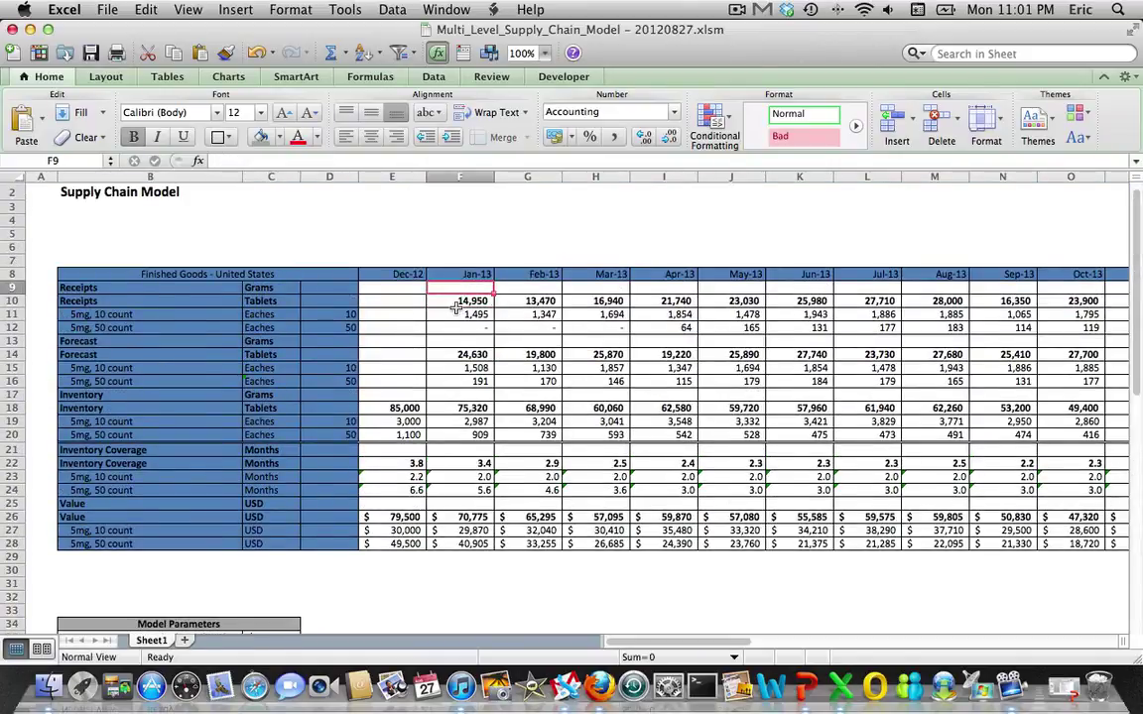
{"action": "type", "text": "="}
{"action": "key", "text": "Down"}
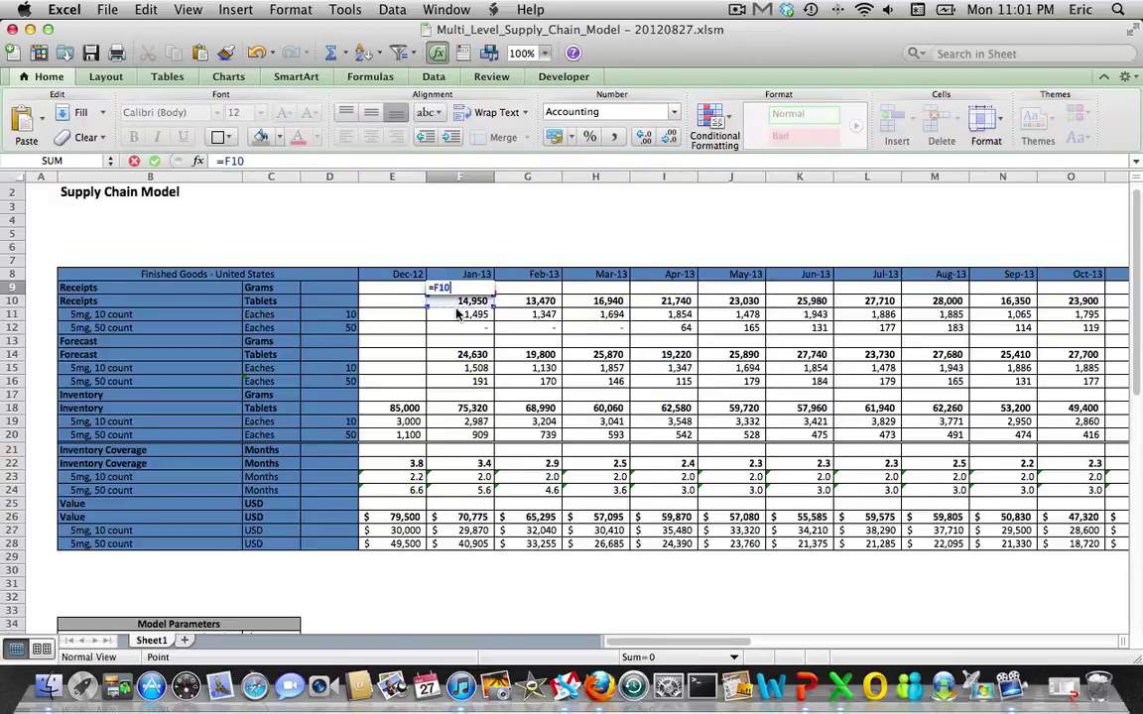
{"action": "type", "text": "*"}
{"action": "scroll", "coordinate": [423, 308], "scroll_direction": "down", "scroll_amount": 10}
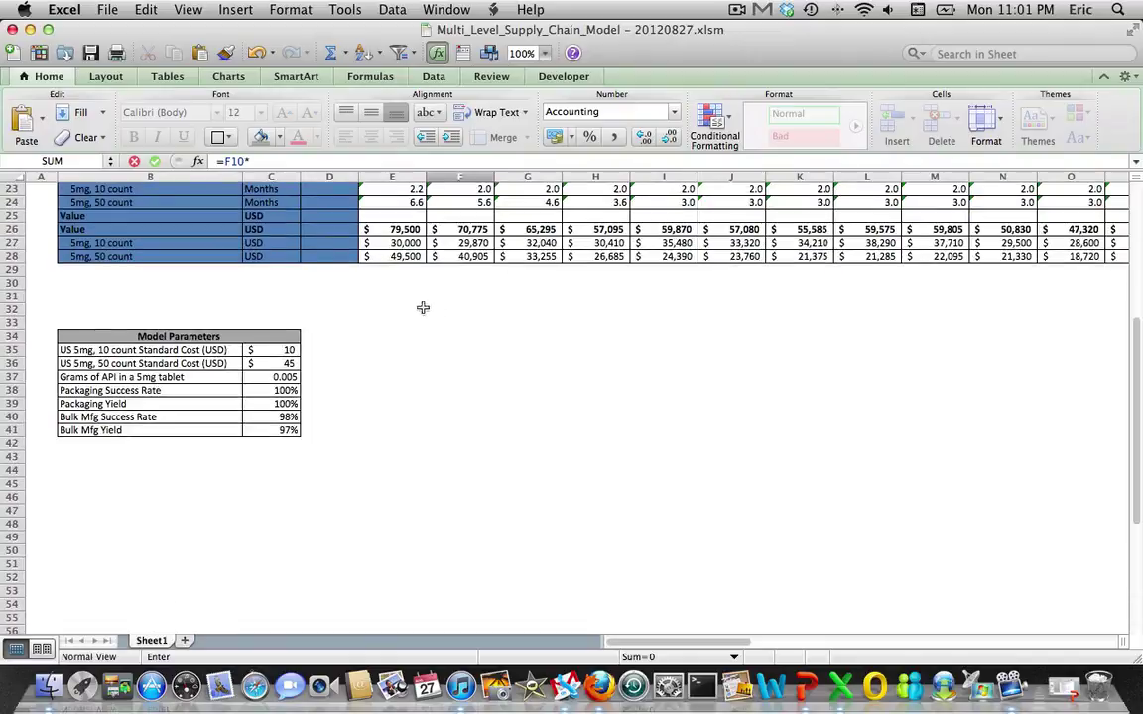
{"action": "left_click", "coordinate": [271, 377]}
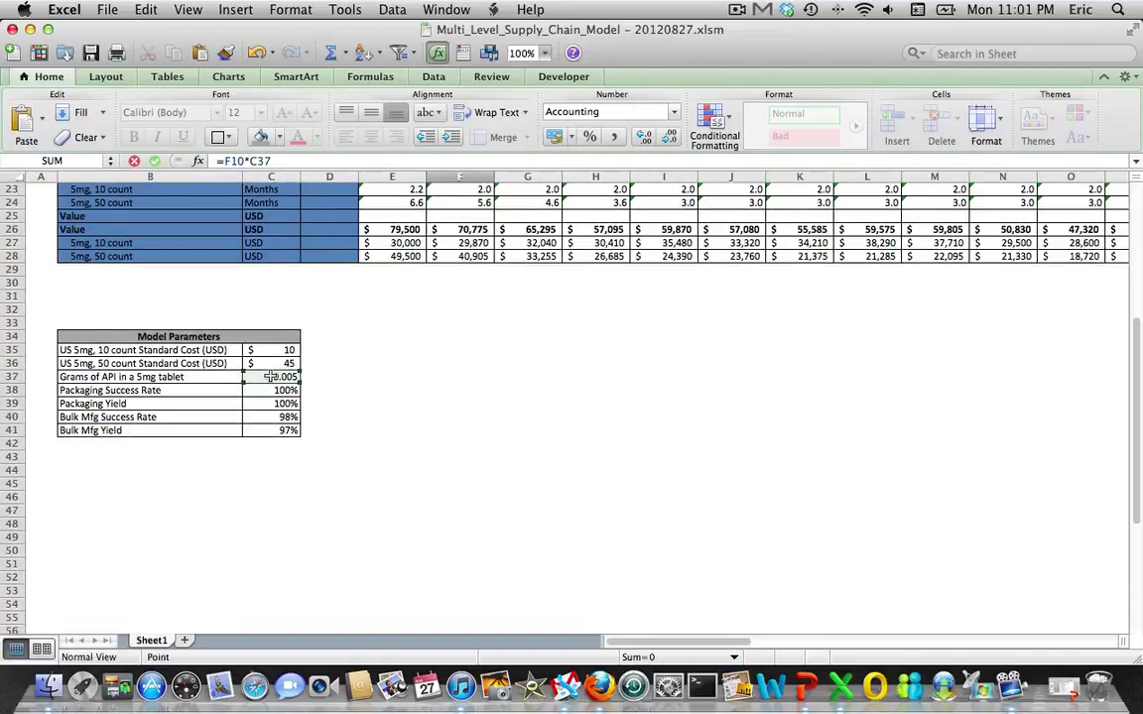
{"action": "left_click", "coordinate": [285, 160]}
{"action": "type", "text": ")"}
{"action": "key", "text": "Left"}
{"action": "key", "text": "Left"}
{"action": "key", "text": "Left"}
{"action": "key", "text": "Left"}
{"action": "key", "text": "Left"}
{"action": "key", "text": "Left"}
{"action": "key", "text": "Left"}
{"action": "key", "text": "Left"}
{"action": "type", "text": "("}
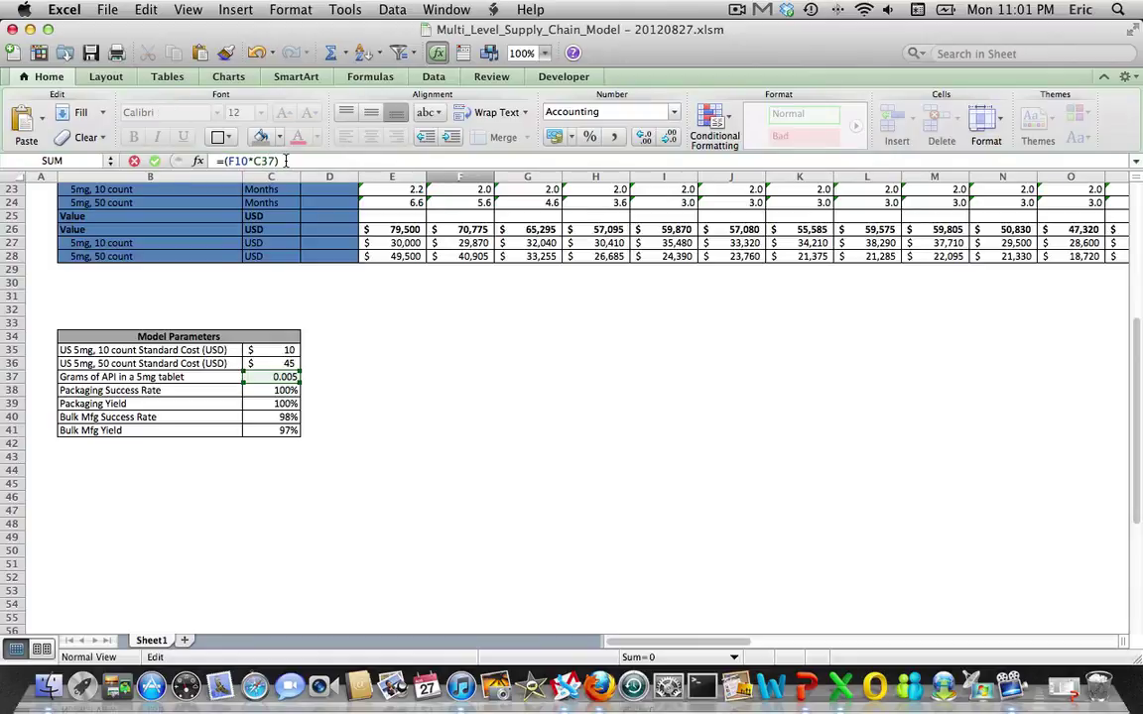
{"action": "left_click", "coordinate": [285, 161]}
Step: Divide by the product of the packaging and Bulk Mfg success and yield rates, C38 through C41
{"action": "type", "text": "/("}
{"action": "left_click", "coordinate": [263, 390]}
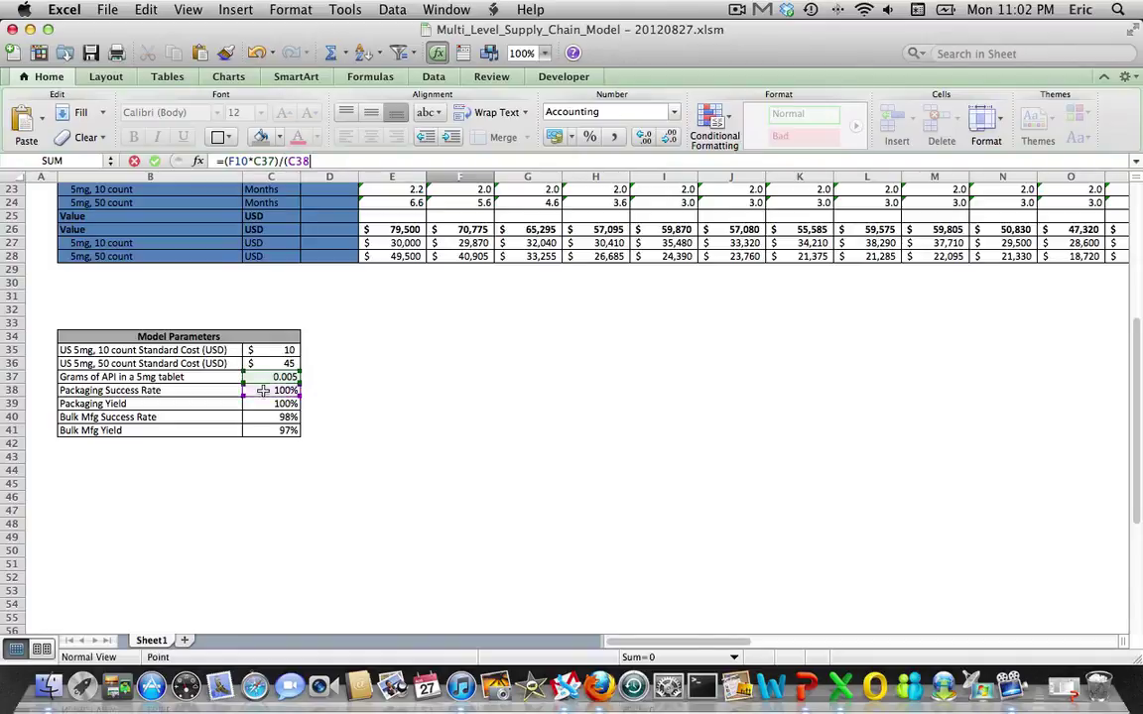
{"action": "type", "text": "*"}
{"action": "left_click", "coordinate": [263, 404]}
{"action": "type", "text": ")"}
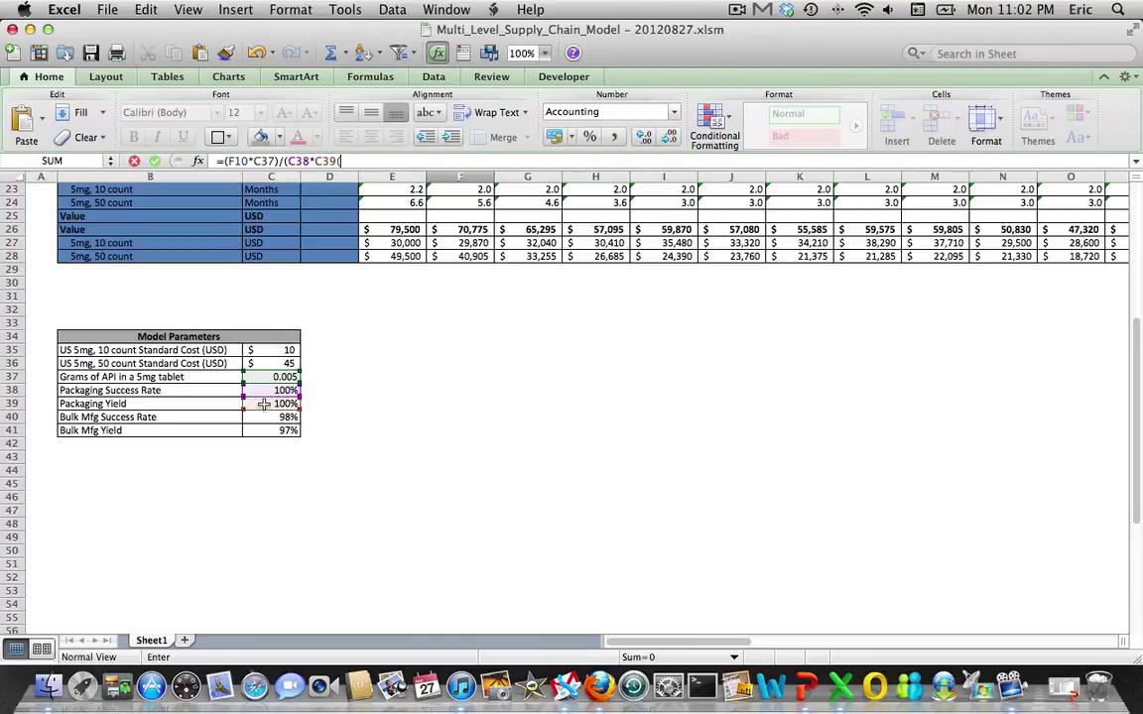
{"action": "key", "text": "BackSpace"}
{"action": "type", "text": "*"}
{"action": "left_click", "coordinate": [268, 418]}
{"action": "type", "text": "*"}
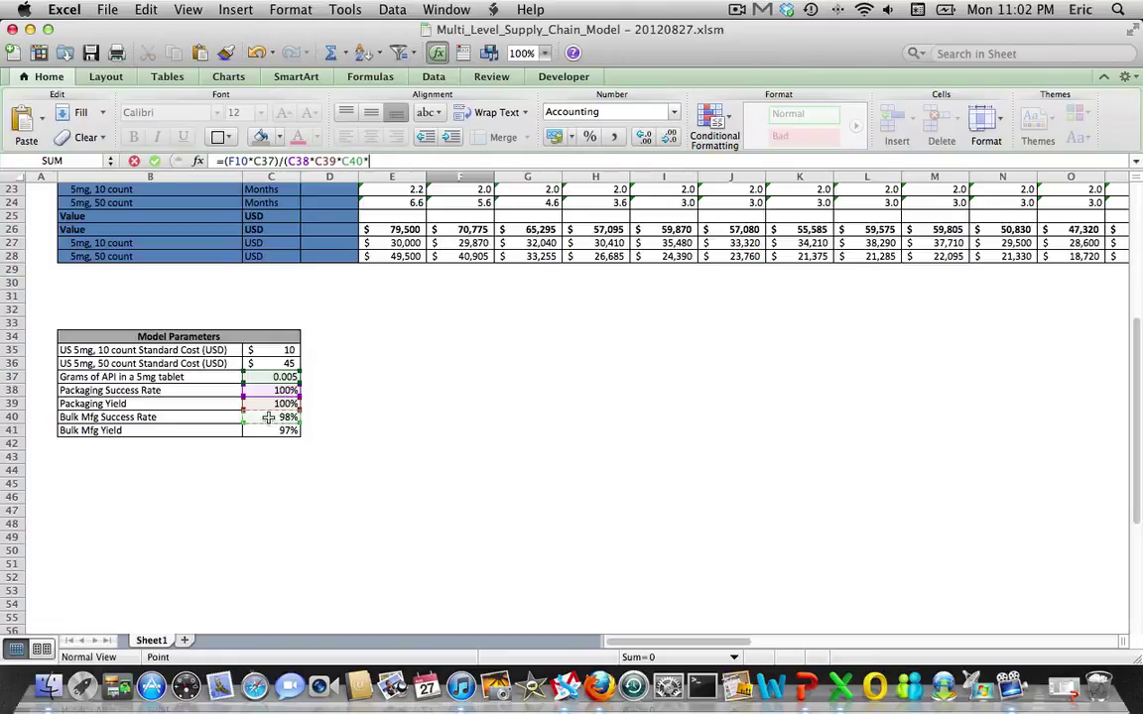
{"action": "left_click", "coordinate": [271, 432]}
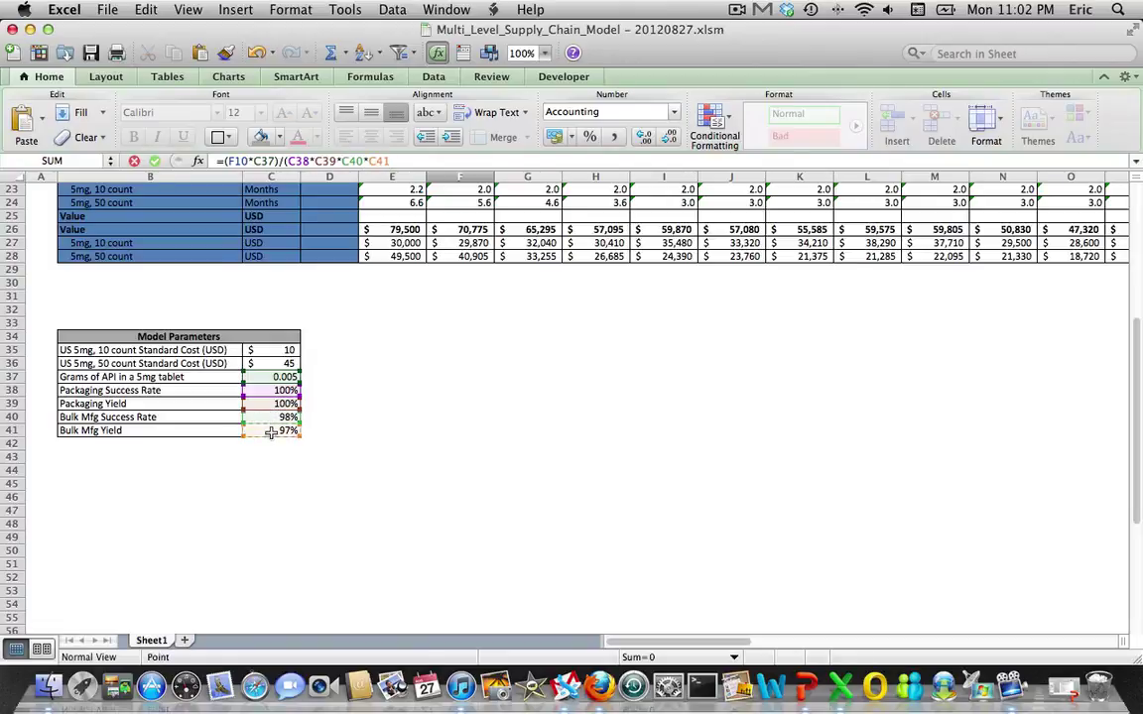
Step: Make the four rate references absolute ($C$38 to $C$41) and confirm, showing 79
{"action": "left_click", "coordinate": [290, 161]}
{"action": "key", "text": "super+t"}
{"action": "key", "text": "Right"}
{"action": "key", "text": "Right"}
{"action": "key", "text": "super+t"}
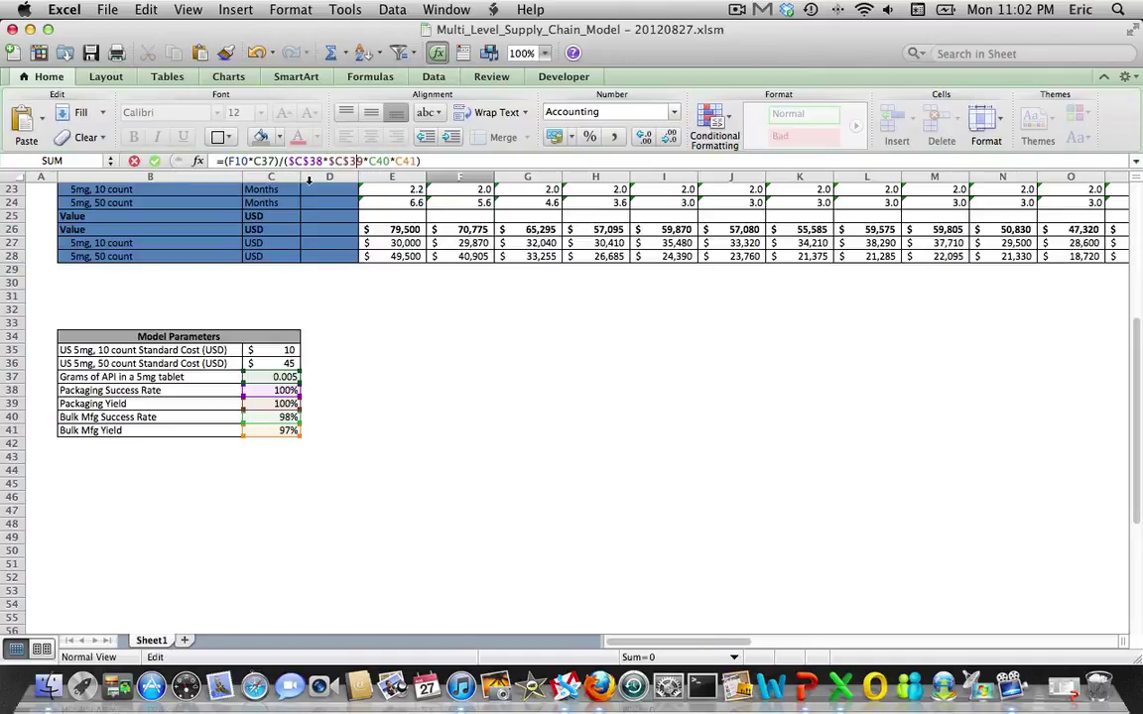
{"action": "key", "text": "super+t"}
{"action": "key", "text": "super+t"}
{"action": "key", "text": "Return"}
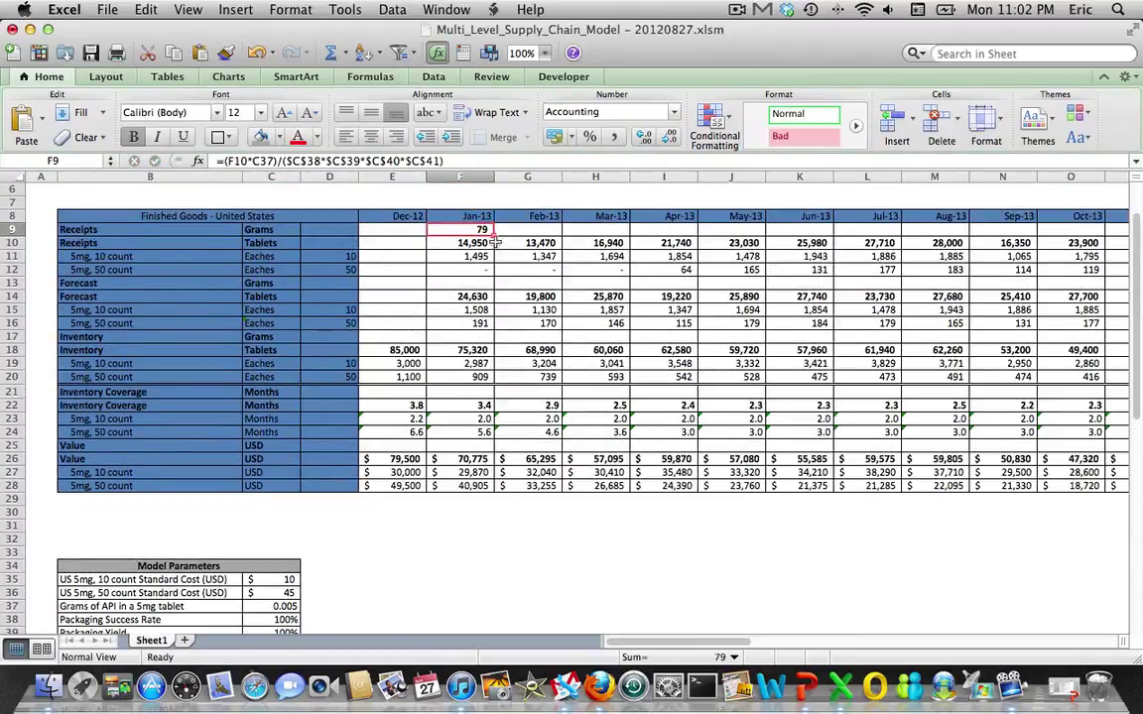
Step: Make the grams-per-tablet reference absolute ($C$37) in the Jan-13 grams formula
{"action": "left_click_drag", "start_coordinate": [493, 236], "coordinate": [943, 247]}
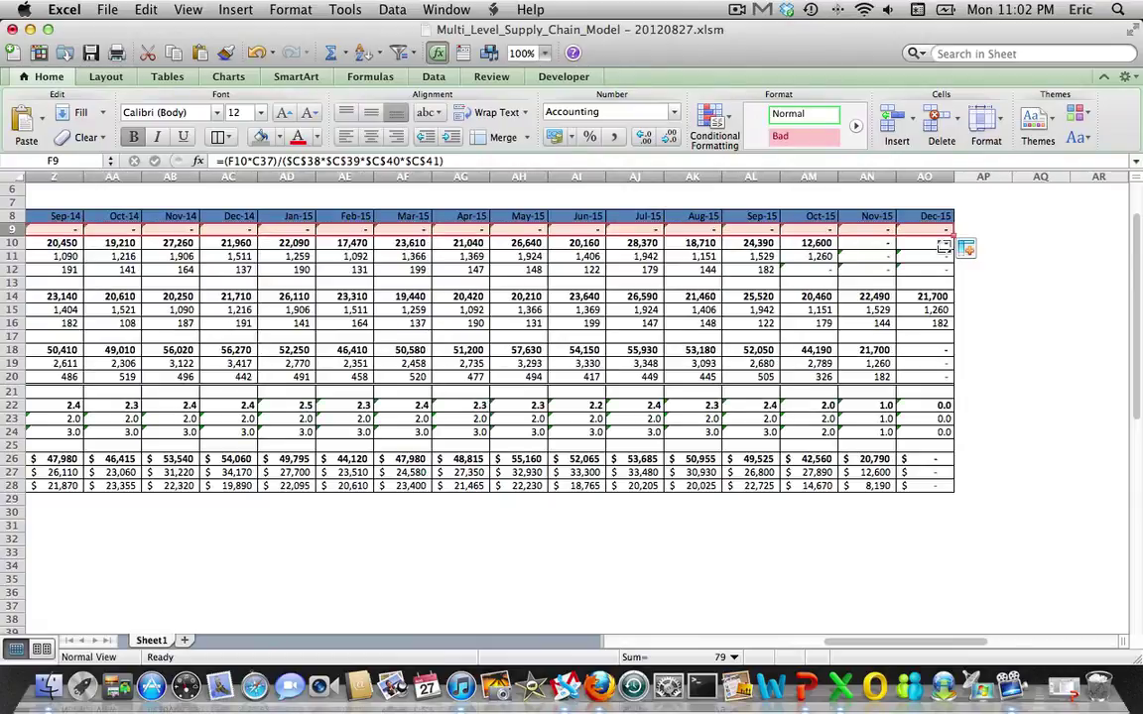
{"action": "key", "text": "Left"}
{"action": "key", "text": "Right"}
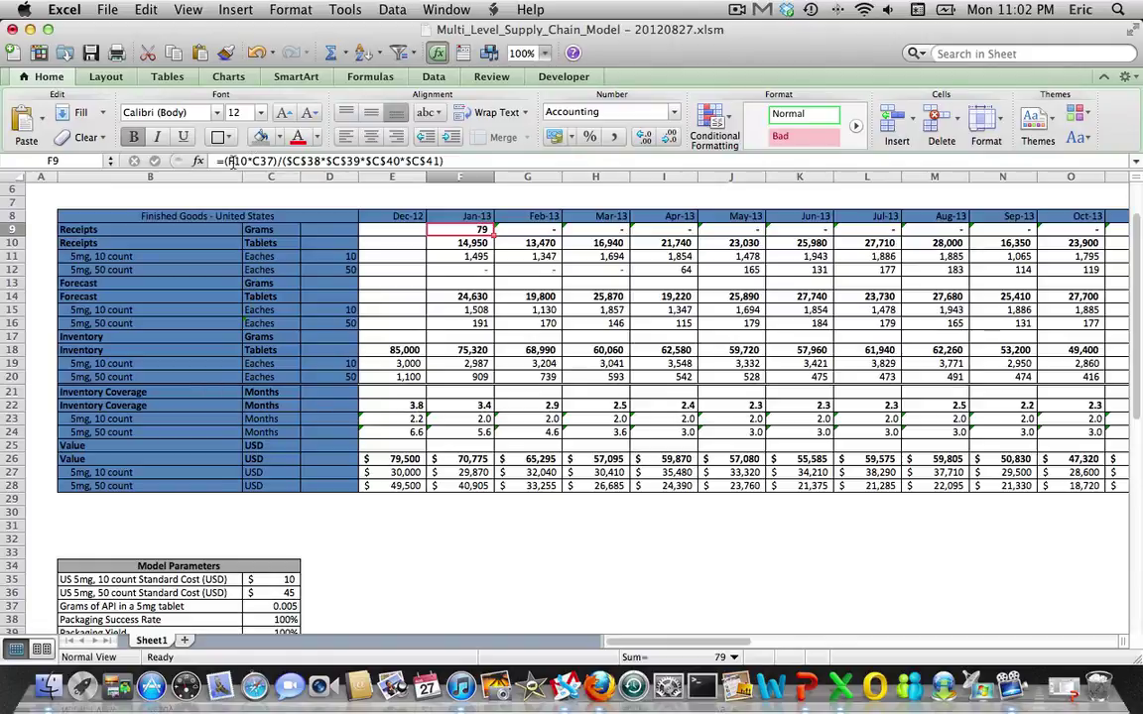
{"action": "left_click", "coordinate": [257, 161]}
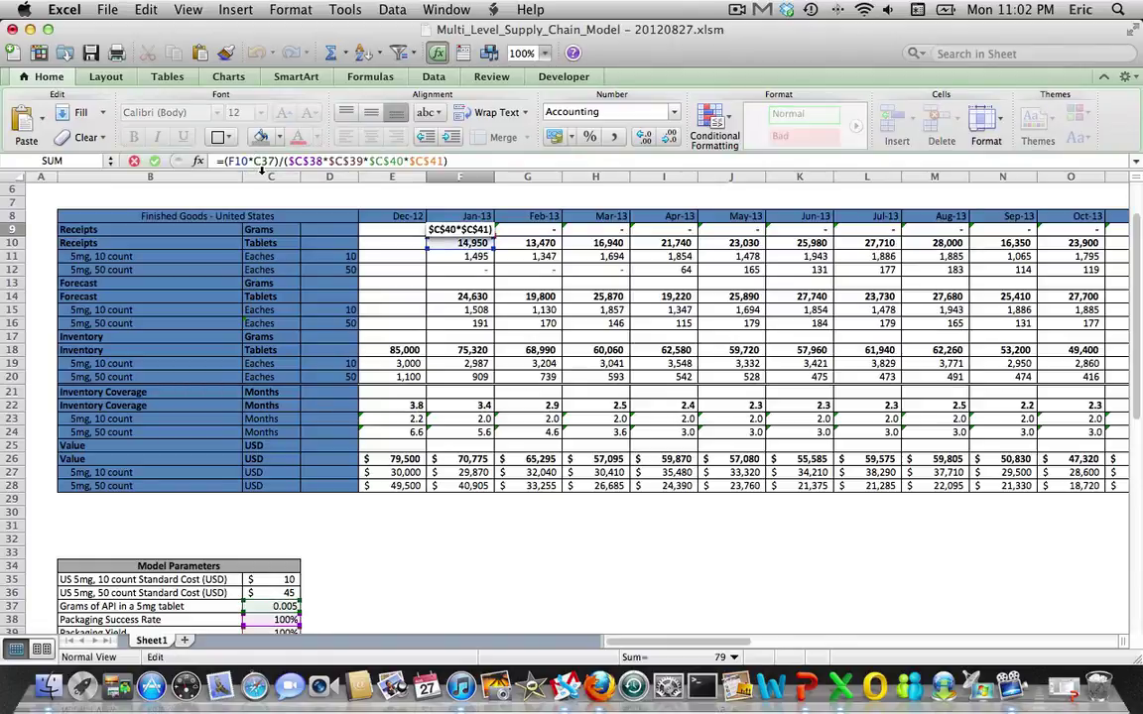
{"action": "key", "text": "super+t"}
{"action": "key", "text": "Return"}
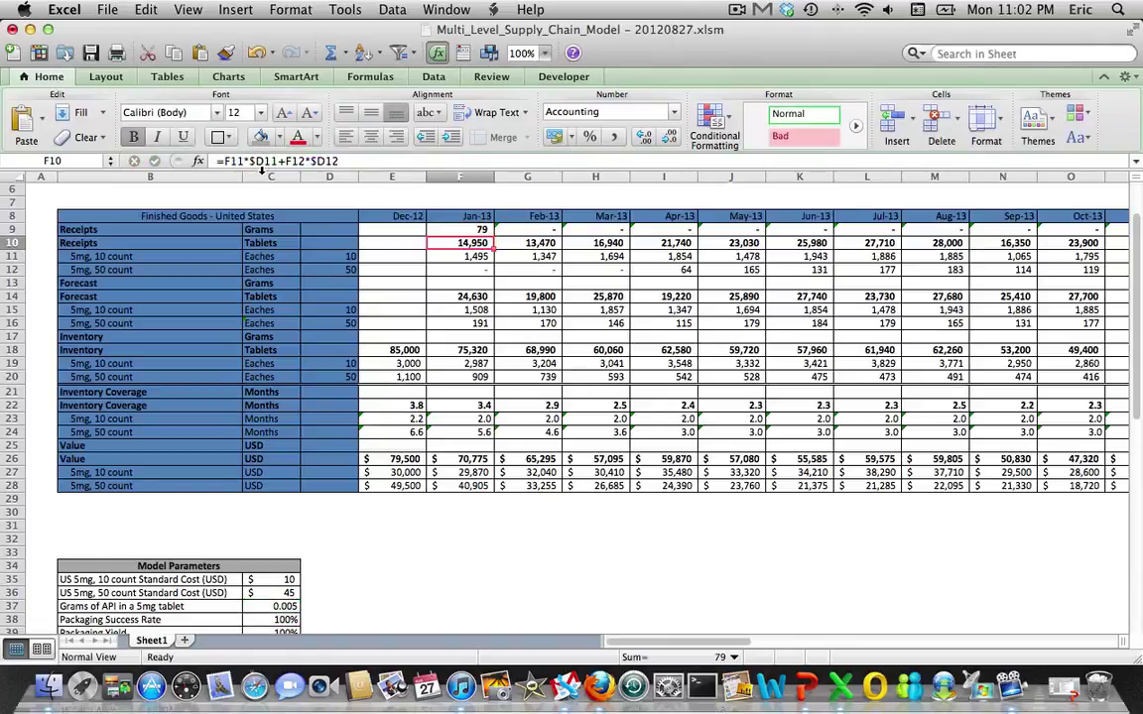
Step: Fill the F9 grams formula across row 9 through Dec-15
{"action": "key", "text": "Up"}
{"action": "scroll", "coordinate": [158, 239], "scroll_direction": "right", "scroll_amount": 4}
{"action": "left_click_drag", "start_coordinate": [158, 238], "coordinate": [942, 254]}
{"action": "scroll", "coordinate": [943, 254], "scroll_direction": "left", "scroll_amount": 10}
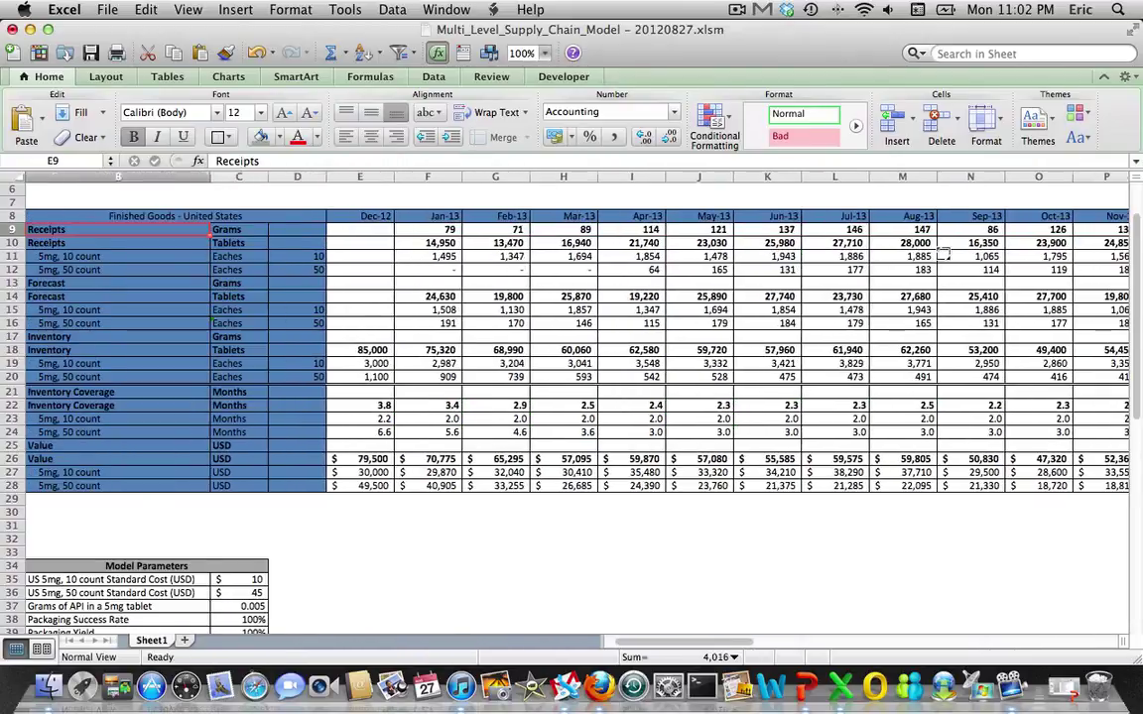
Step: Select the row 9 grams range from its start through the last month
{"action": "key", "text": "shift+BackSpace"}
{"action": "key", "text": "shift+Right"}
{"action": "key", "text": "shift+Right"}
{"action": "key", "text": "shift+Right"}
{"action": "key", "text": "shift+Right"}
{"action": "key", "text": "shift+Right"}
{"action": "key", "text": "shift+Right"}
{"action": "key", "text": "shift+Right"}
{"action": "key", "text": "shift+Right"}
{"action": "key", "text": "shift+Right"}
{"action": "key", "text": "shift+Right"}
{"action": "key", "text": "shift+Right"}
{"action": "key", "text": "shift+Right"}
{"action": "key", "text": "shift+Right"}
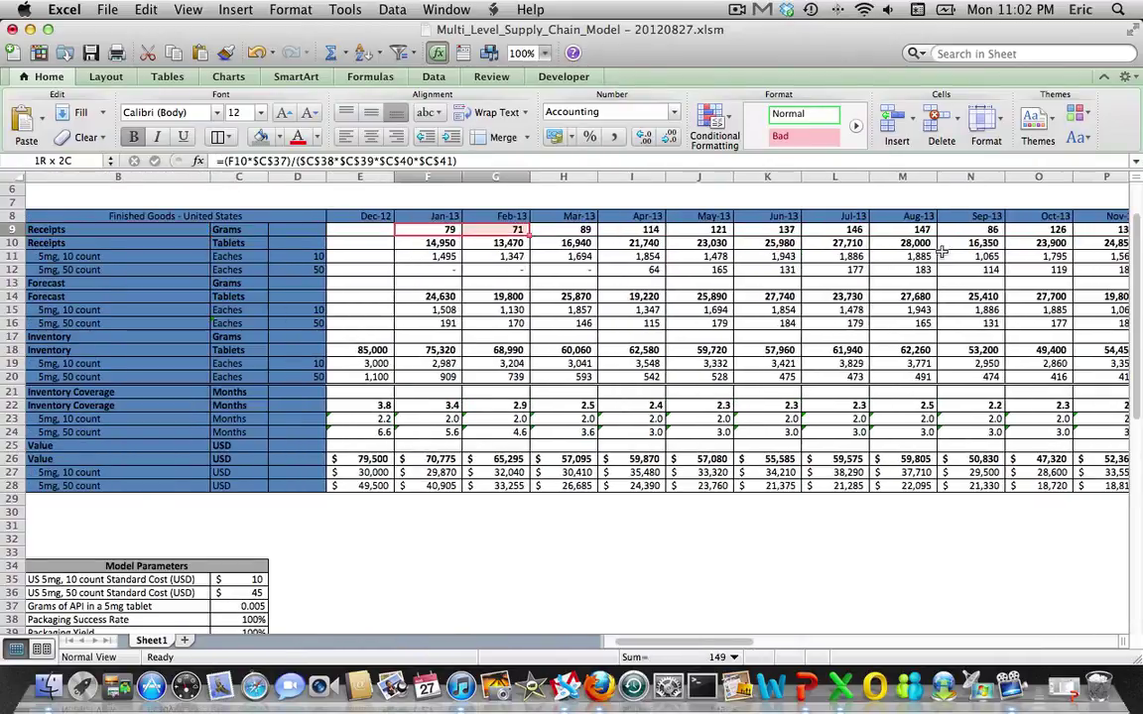
{"action": "key", "text": "shift+Right"}
{"action": "key", "text": "shift+Right"}
{"action": "key", "text": "shift+Right"}
{"action": "key", "text": "shift+Right"}
{"action": "key", "text": "shift+Right"}
{"action": "key", "text": "shift+Right"}
{"action": "key", "text": "shift+Right"}
{"action": "key", "text": "shift+Right"}
{"action": "key", "text": "shift+Right"}
{"action": "key", "text": "shift+Right"}
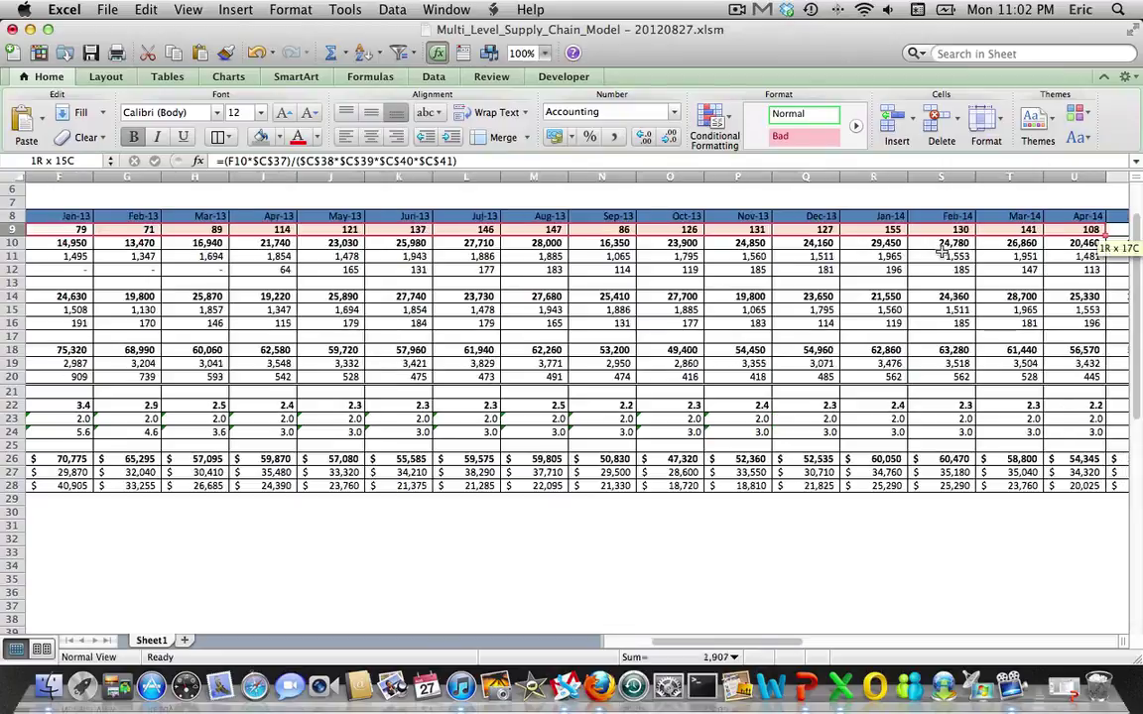
{"action": "key", "text": "shift+Right"}
{"action": "key", "text": "shift+Right"}
{"action": "key", "text": "shift+Right"}
{"action": "key", "text": "shift+Right"}
{"action": "key", "text": "shift+Right"}
{"action": "key", "text": "shift+Right"}
{"action": "key", "text": "shift+Right"}
{"action": "key", "text": "shift+Right"}
{"action": "key", "text": "shift+Right"}
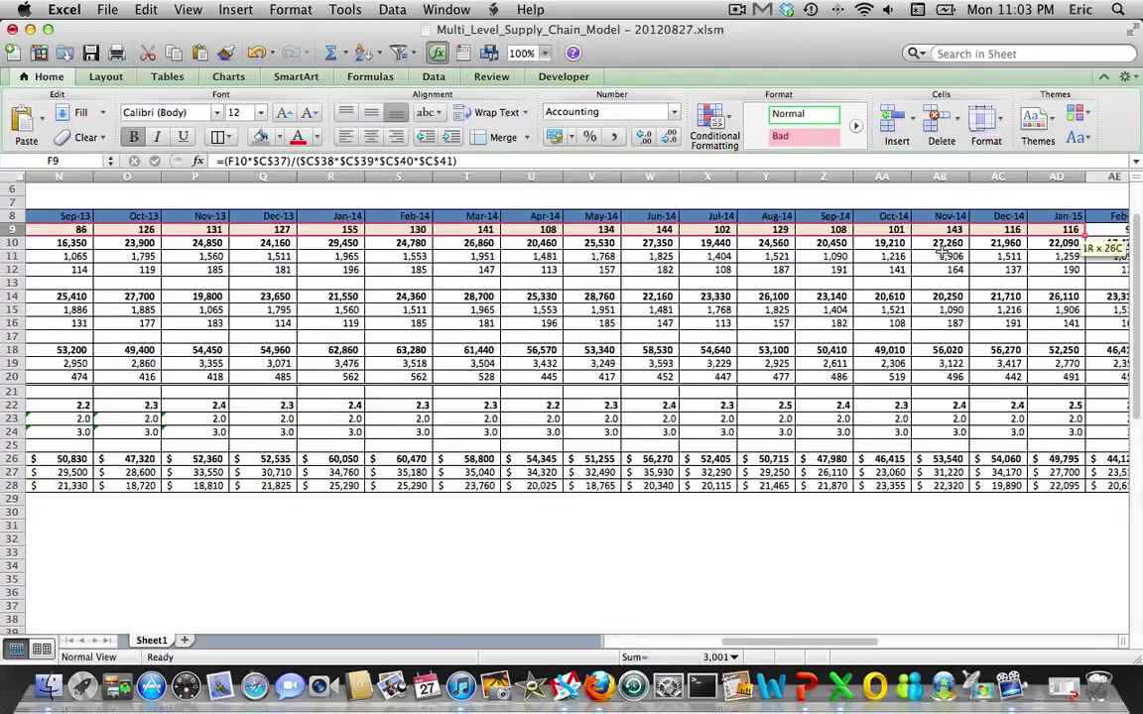
{"action": "key", "text": "shift+Right"}
{"action": "key", "text": "shift+Right"}
{"action": "key", "text": "shift+Right"}
{"action": "key", "text": "shift+Right"}
{"action": "key", "text": "shift+Right"}
{"action": "key", "text": "shift+Right"}
{"action": "key", "text": "shift+Right"}
{"action": "key", "text": "shift+Right"}
{"action": "key", "text": "shift+Right"}
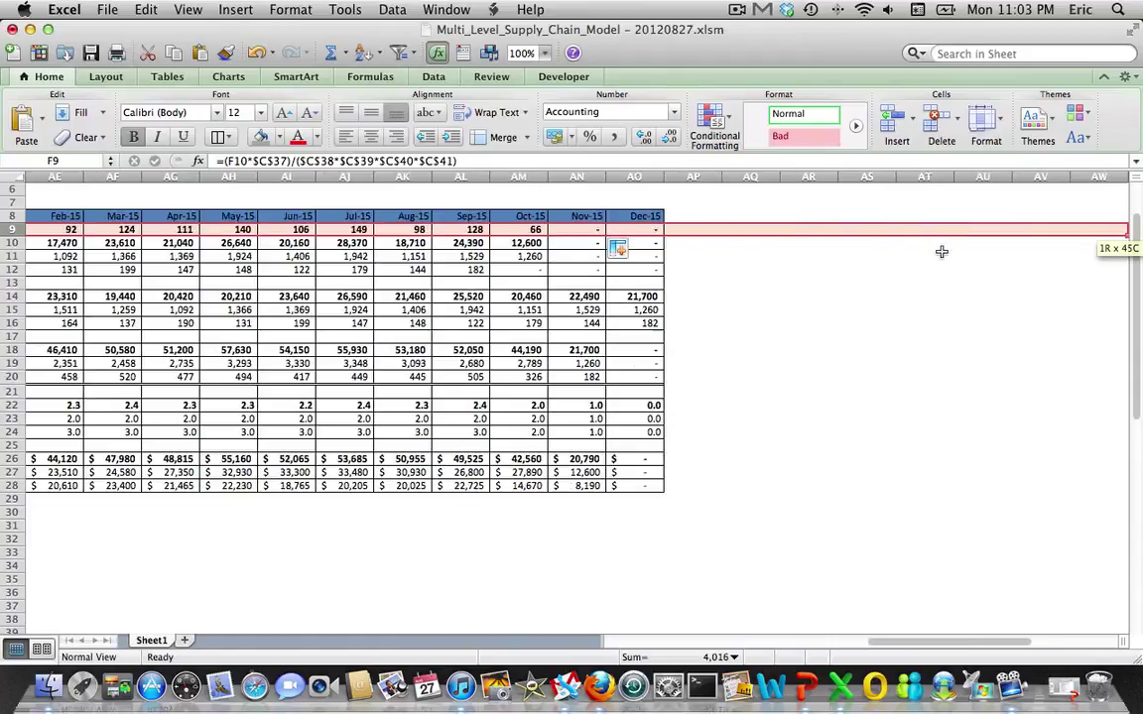
{"action": "key", "text": "shift+Left"}
{"action": "key", "text": "shift+Left"}
{"action": "key", "text": "shift+Left"}
{"action": "key", "text": "shift+Left"}
{"action": "key", "text": "shift+Left"}
{"action": "key", "text": "shift+Left"}
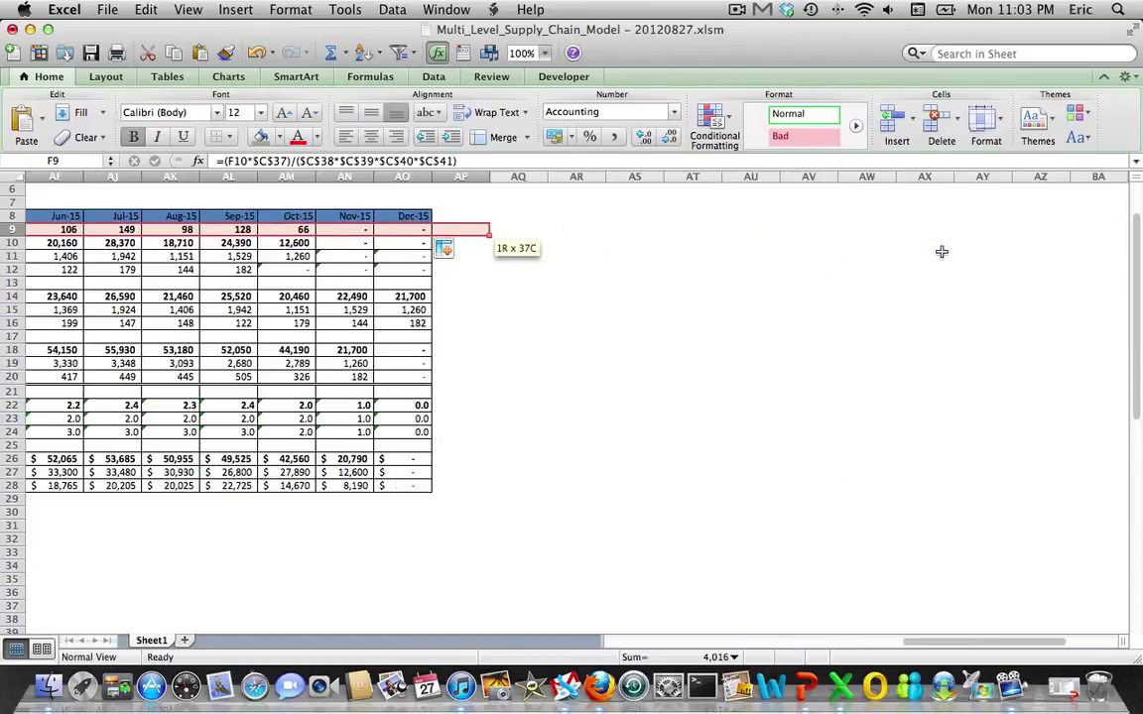
Step: Paste the row 9 grams formulas into the Forecast and Inventory grams rows, including Dec-12 inventory
{"action": "key", "text": "super+c"}
{"action": "key", "text": "Down"}
{"action": "key", "text": "Down"}
{"action": "key", "text": "Down"}
{"action": "key", "text": "Down"}
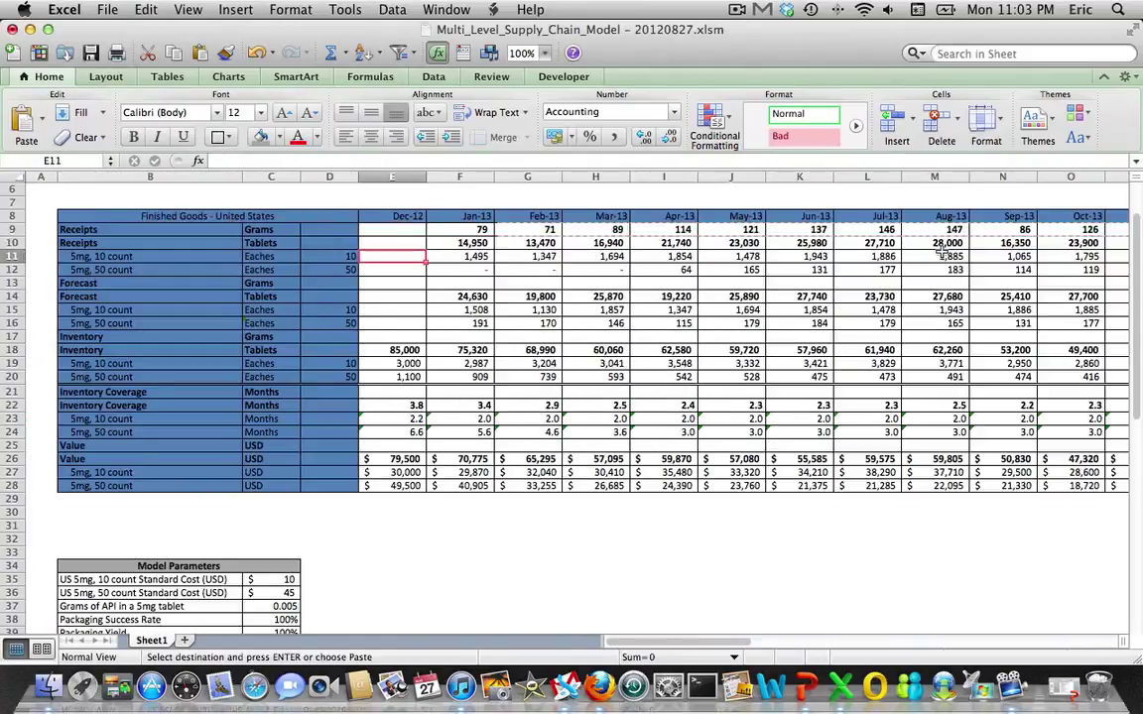
{"action": "key", "text": "super+v"}
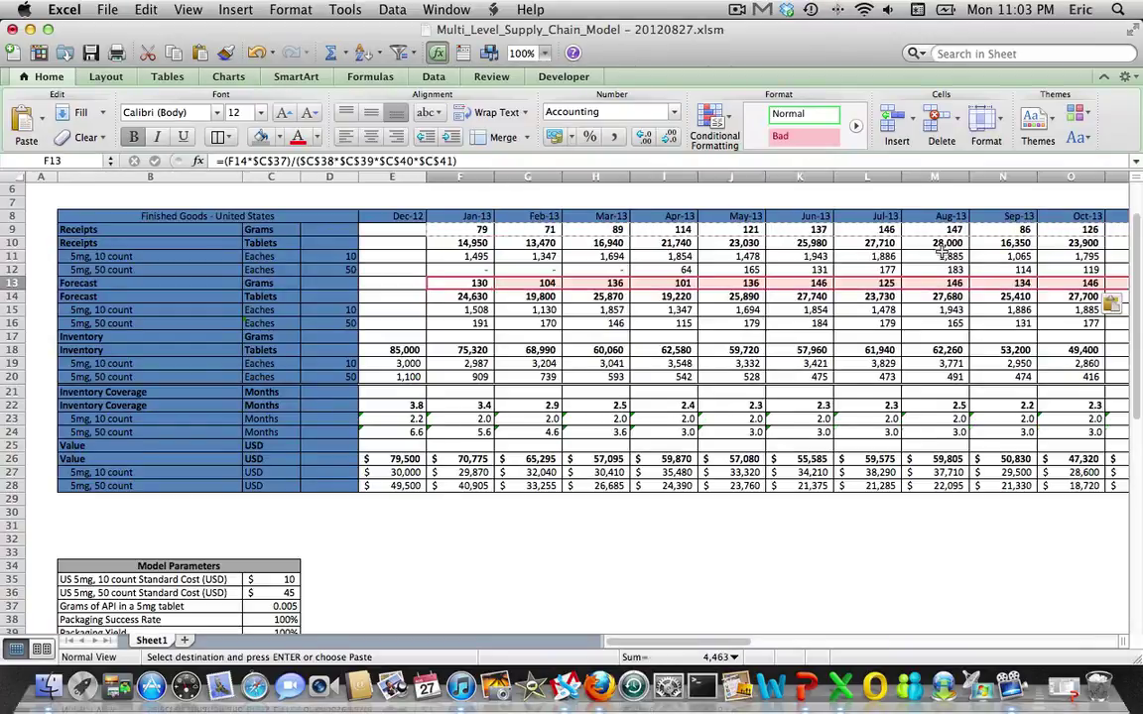
{"action": "key", "text": "Down"}
{"action": "key", "text": "Down"}
{"action": "key", "text": "Down"}
{"action": "key", "text": "Down"}
{"action": "key", "text": "super+v"}
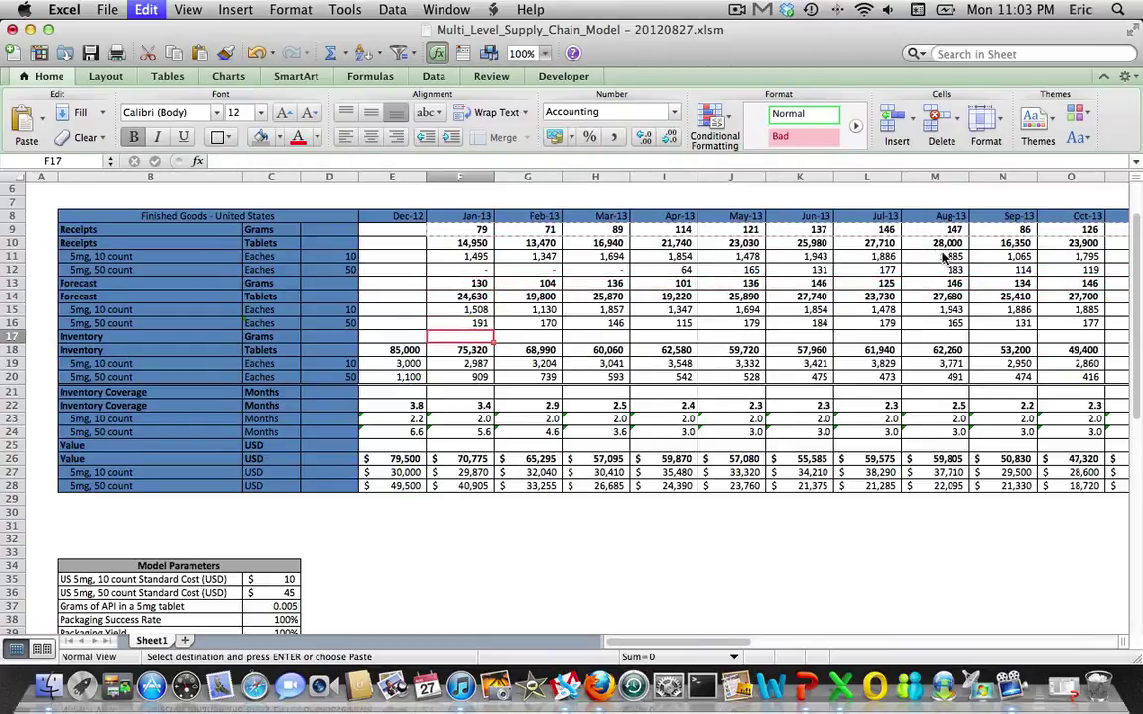
{"action": "key", "text": "Left"}
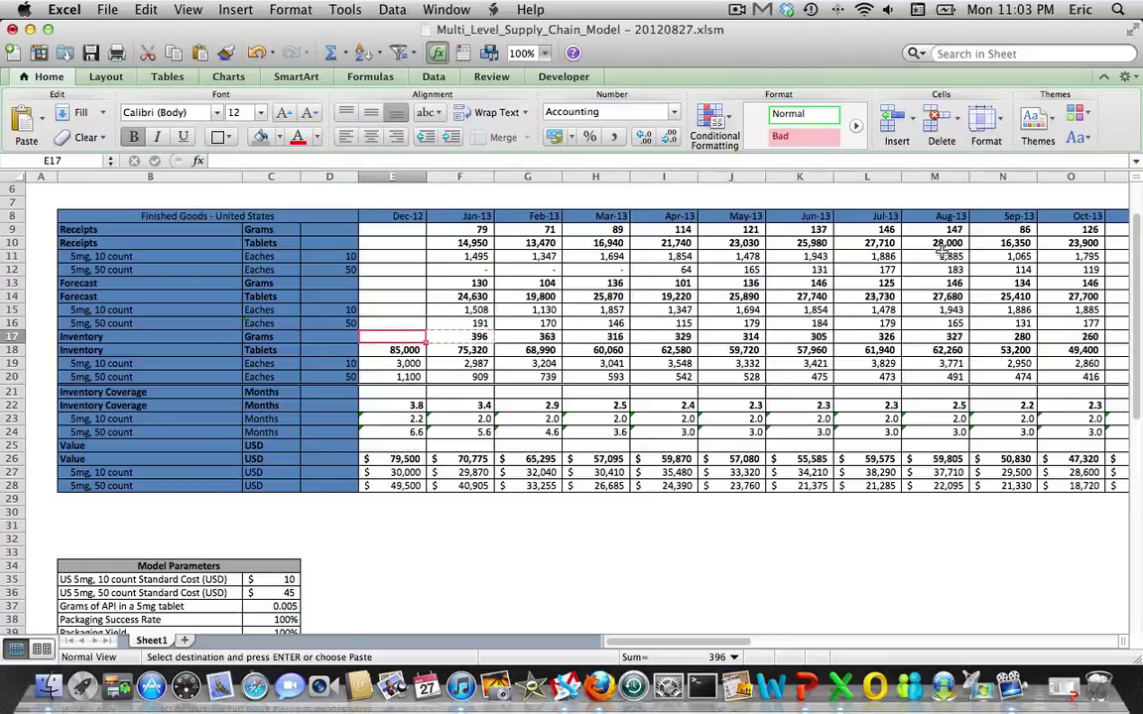
{"action": "key", "text": "super+v"}
{"action": "key", "text": "Down"}
{"action": "key", "text": "Down"}
{"action": "key", "text": "Down"}
{"action": "key", "text": "Down"}
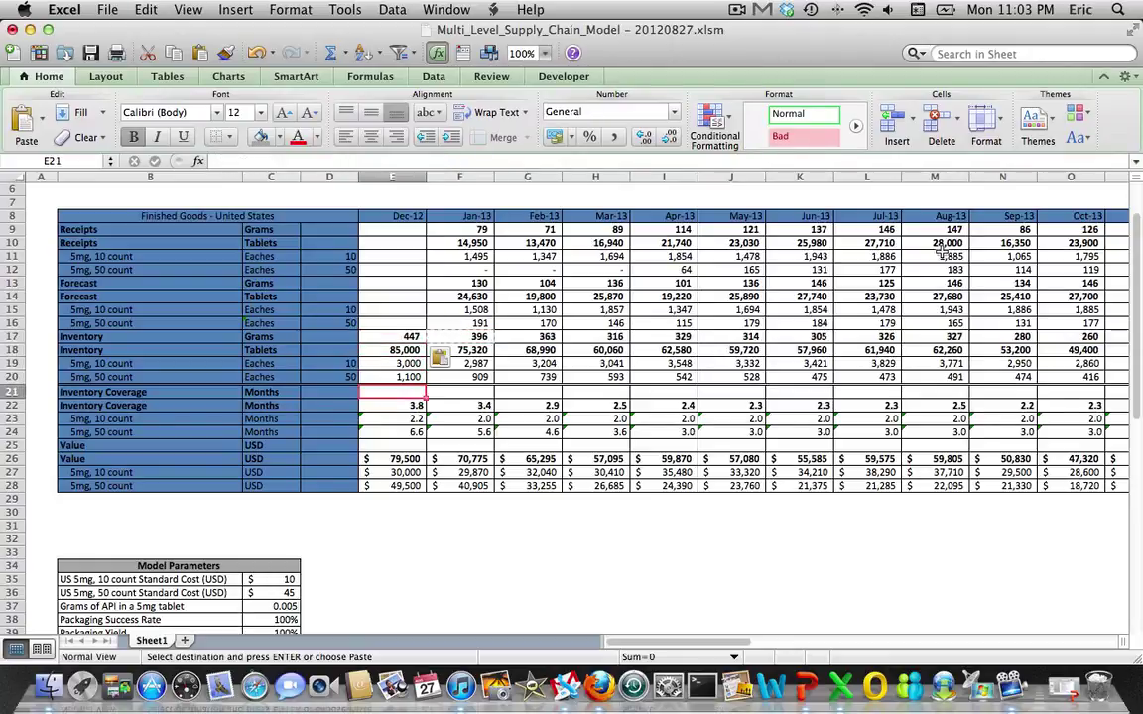
{"action": "type", "text": "="}
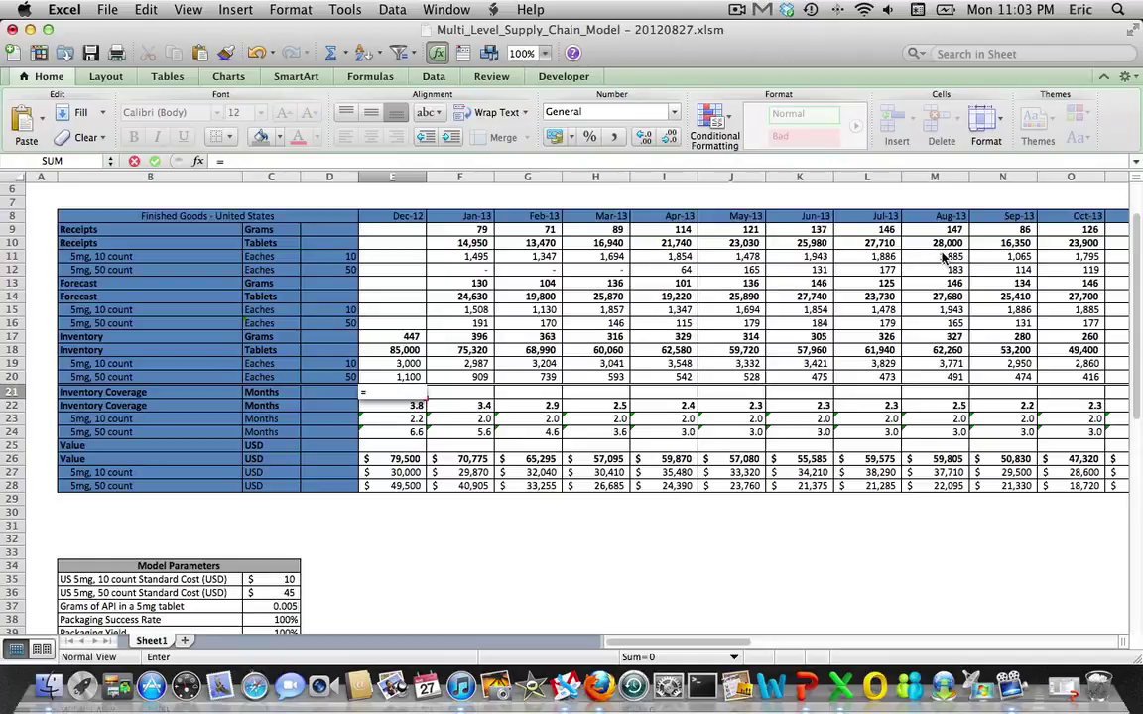
Step: Set E21 to =E22 and fill the coverage reference across row 21 to Dec-15
{"action": "key", "text": "Down"}
{"action": "key", "text": "Return"}
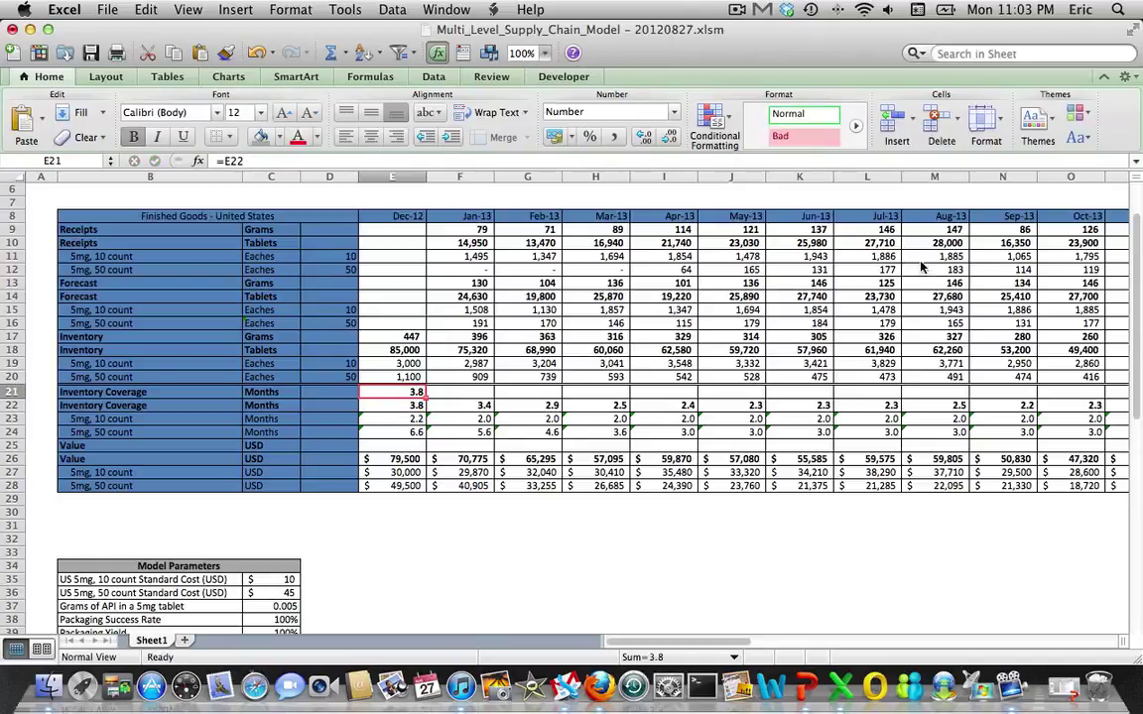
{"action": "left_click_drag", "start_coordinate": [427, 397], "coordinate": [949, 395]}
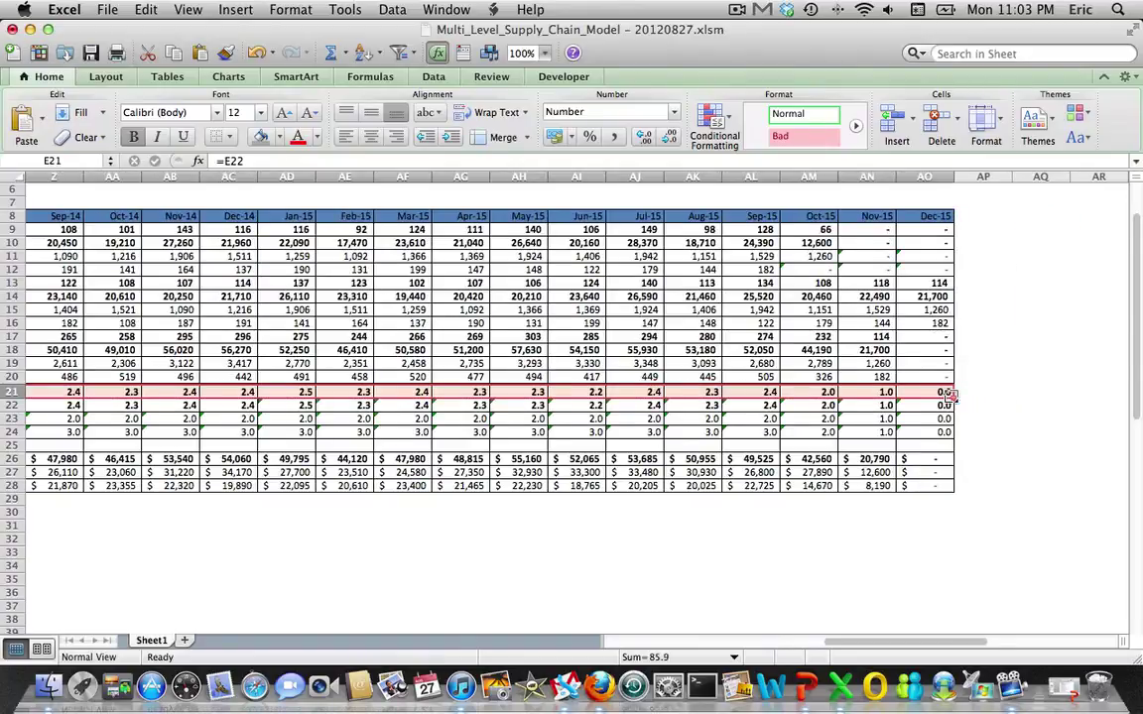
Step: Set E25 to =E26 and fill the Value reference across row 25 through column AO
{"action": "key", "text": "Home"}
{"action": "key", "text": "Down"}
{"action": "key", "text": "Down"}
{"action": "key", "text": "Down"}
{"action": "key", "text": "Down"}
{"action": "key", "text": "Right"}
{"action": "key", "text": "Right"}
{"action": "key", "text": "Right"}
{"action": "key", "text": "Right"}
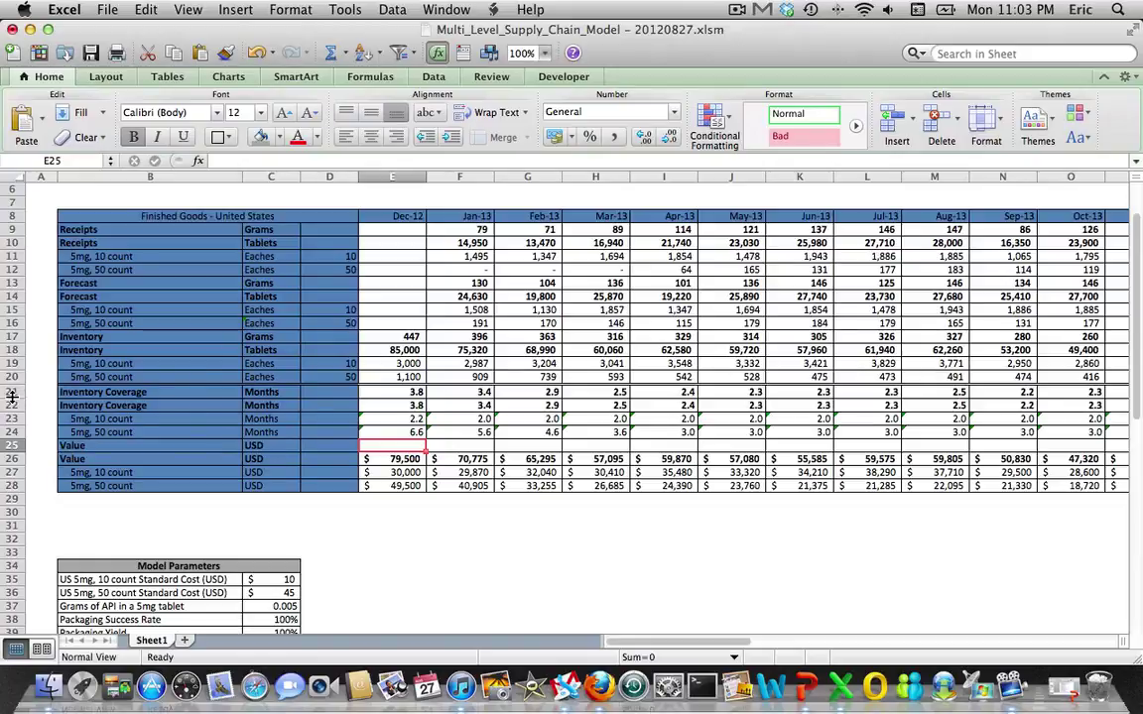
{"action": "type", "text": "="}
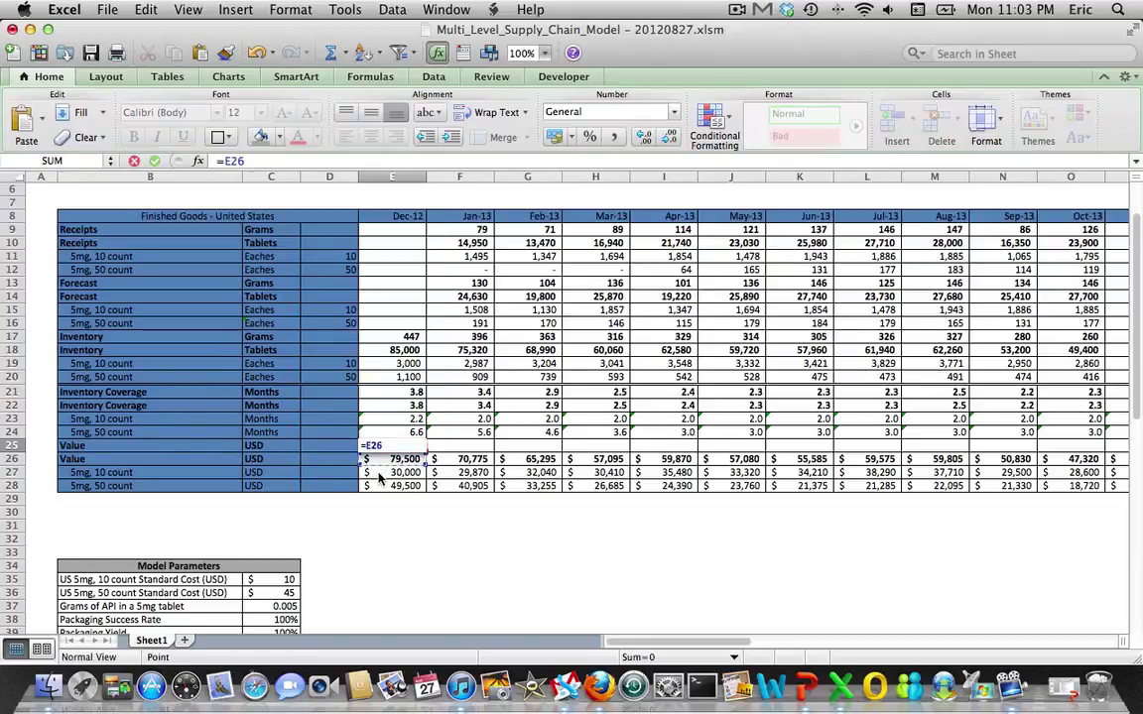
{"action": "key", "text": "Return"}
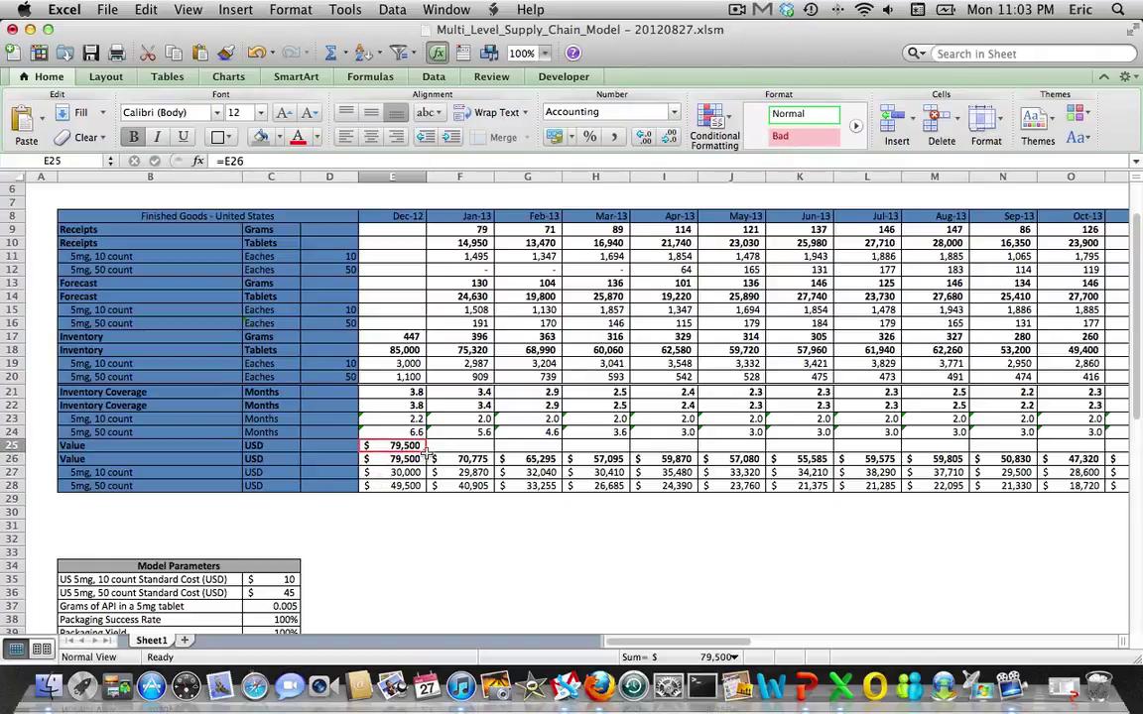
{"action": "left_click_drag", "start_coordinate": [427, 457], "coordinate": [588, 474]}
{"action": "left_click", "coordinate": [423, 448]}
{"action": "left_click_drag", "start_coordinate": [424, 449], "coordinate": [782, 463]}
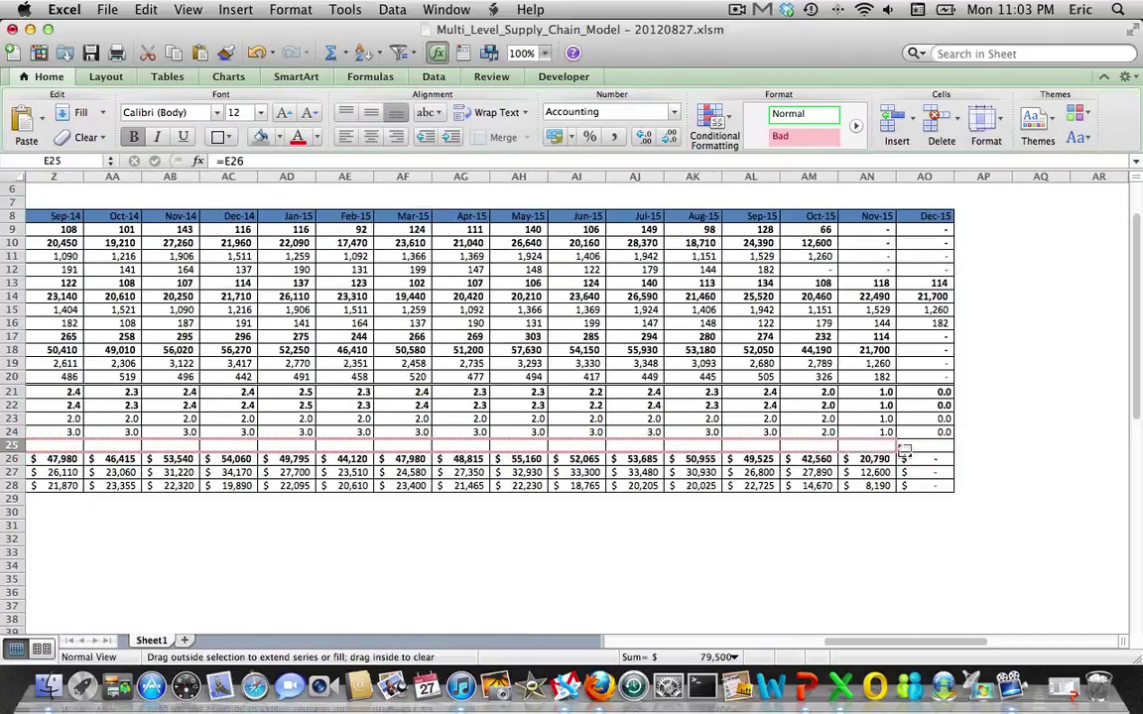
{"action": "left_click_drag", "start_coordinate": [905, 452], "coordinate": [905, 452]}
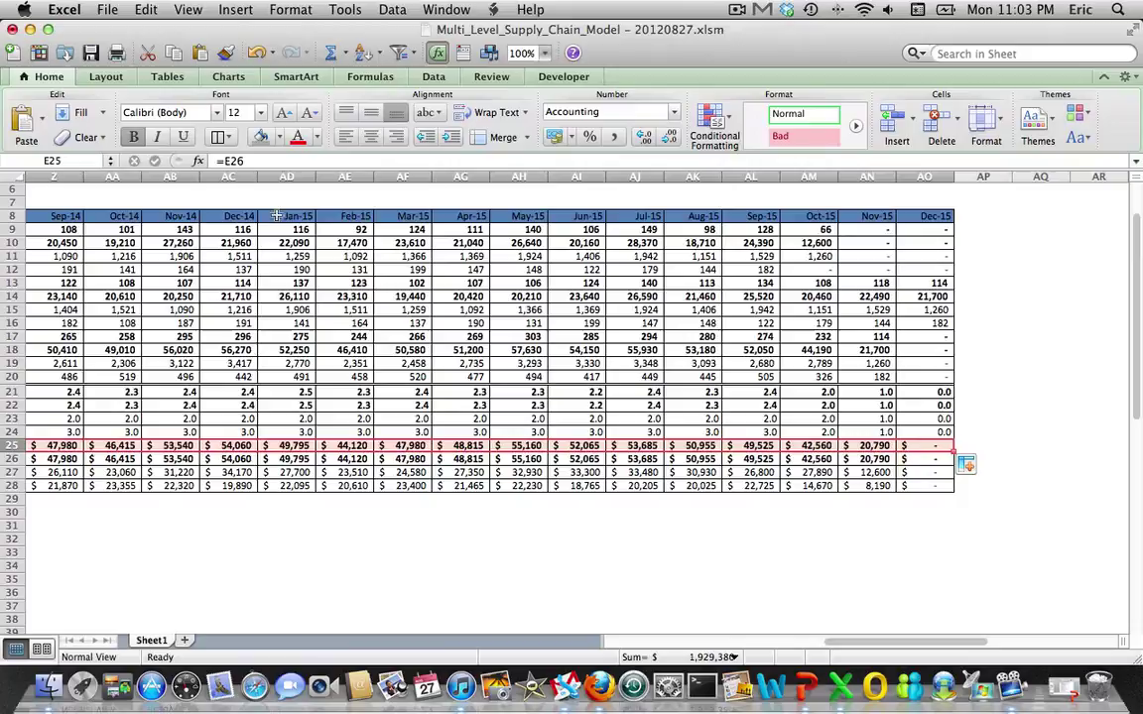
Step: Save the workbook, then move left from an empty cell back to the first columns
{"action": "left_click", "coordinate": [96, 55]}
{"action": "left_click", "coordinate": [391, 536]}
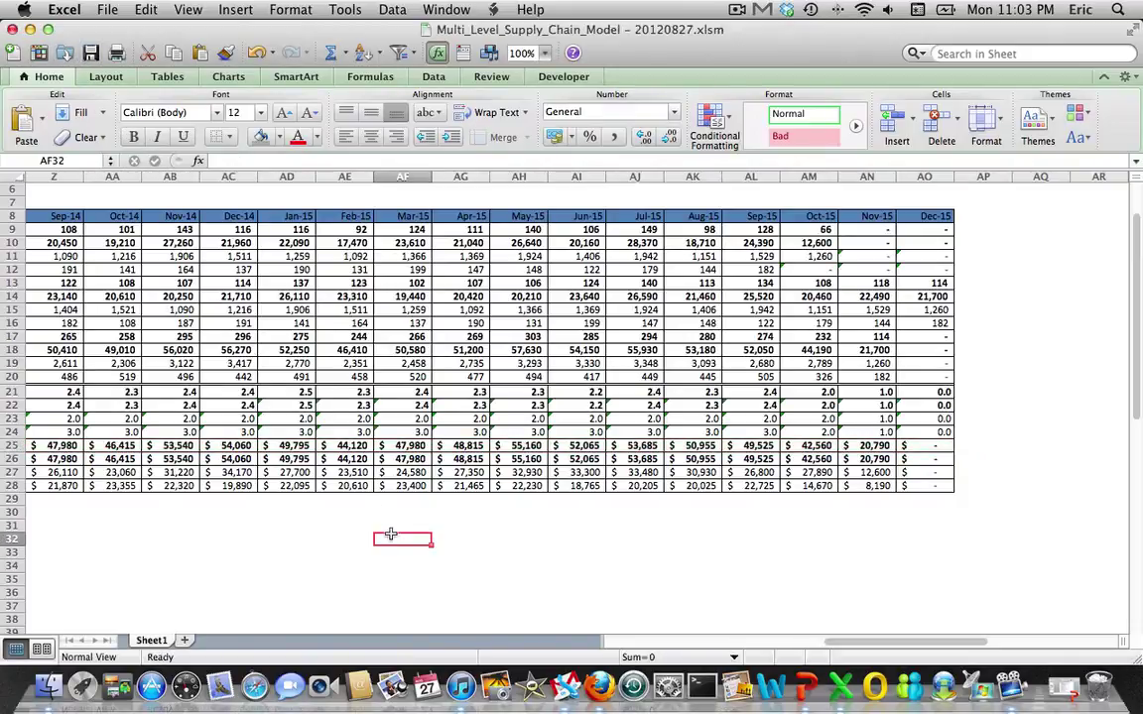
{"action": "key", "text": "Left"}
{"action": "key", "text": "Left"}
{"action": "key", "text": "Left"}
{"action": "key", "text": "Left"}
{"action": "key", "text": "Left"}
{"action": "key", "text": "Left"}
{"action": "key", "text": "Left"}
{"action": "key", "text": "Left"}
{"action": "key", "text": "Left"}
{"action": "key", "text": "Left"}
{"action": "key", "text": "Left"}
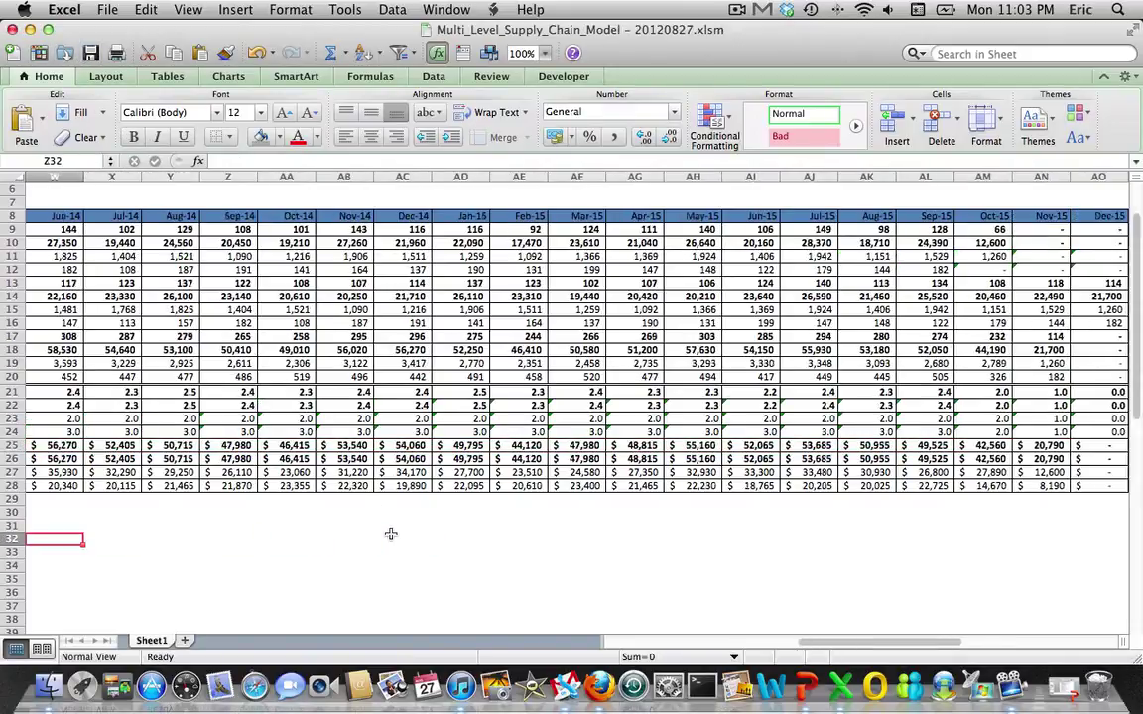
{"action": "key", "text": "Left"}
{"action": "key", "text": "Left"}
{"action": "key", "text": "Left"}
{"action": "key", "text": "Left"}
{"action": "key", "text": "Left"}
{"action": "key", "text": "Left"}
{"action": "key", "text": "Left"}
{"action": "key", "text": "Left"}
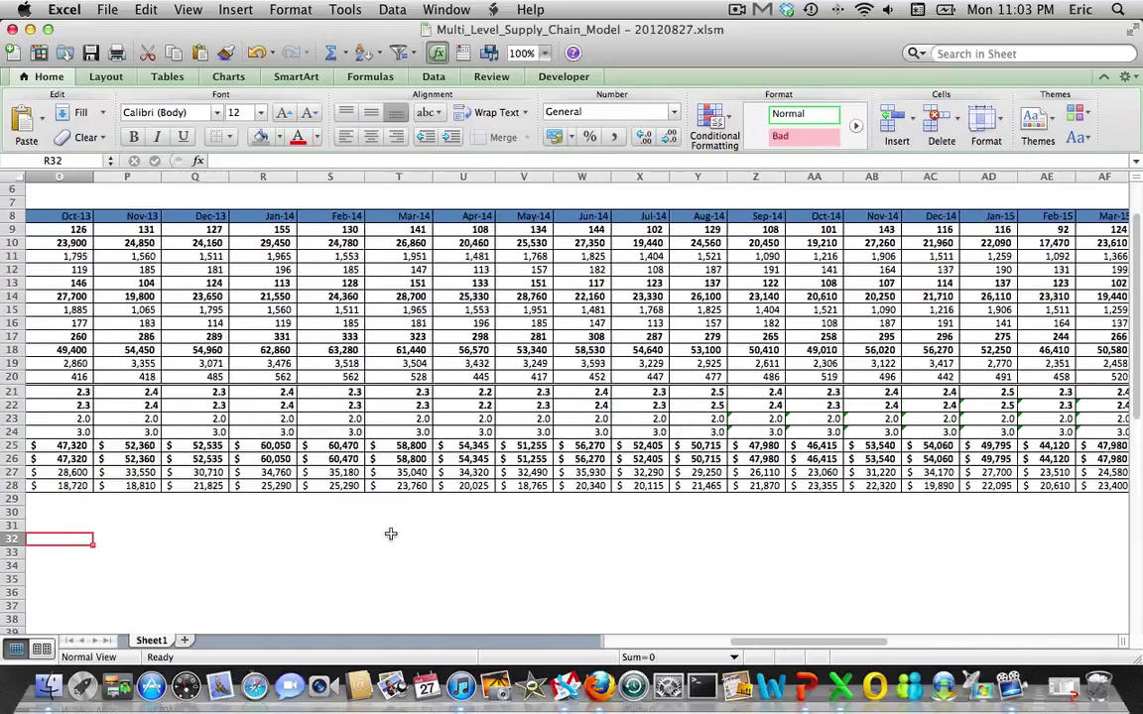
{"action": "key", "text": "Left"}
{"action": "key", "text": "Left"}
{"action": "key", "text": "Left"}
{"action": "key", "text": "Left"}
{"action": "key", "text": "Left"}
{"action": "key", "text": "Left"}
{"action": "key", "text": "Left"}
{"action": "key", "text": "Left"}
{"action": "key", "text": "Left"}
{"action": "key", "text": "Left"}
{"action": "key", "text": "Left"}
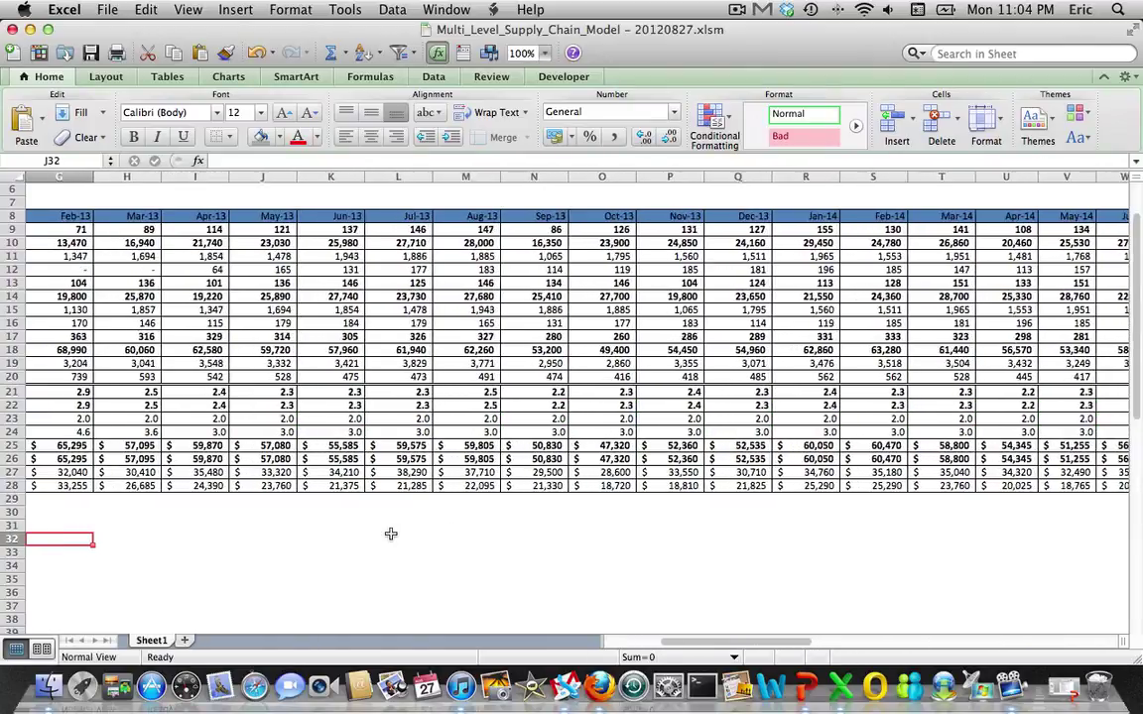